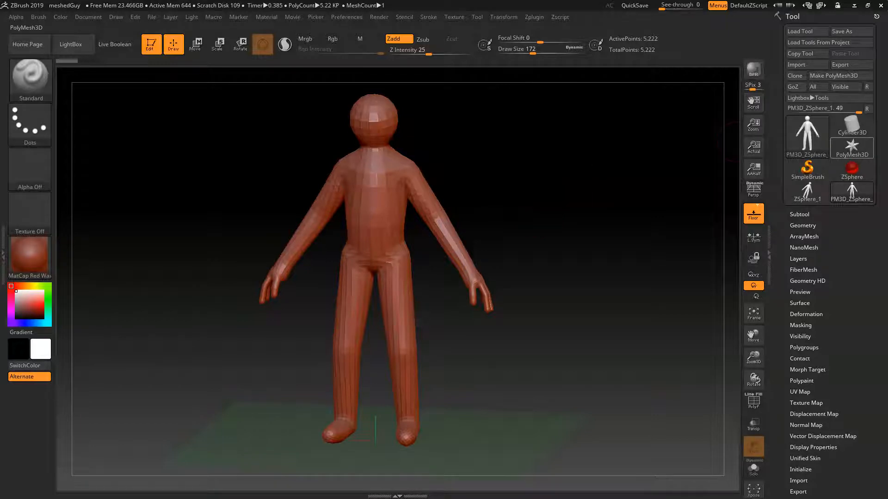
Step: Select the Move brush at Draw Size 293 and reshape the torso's front and side silhouette
mouse_move(852, 147)
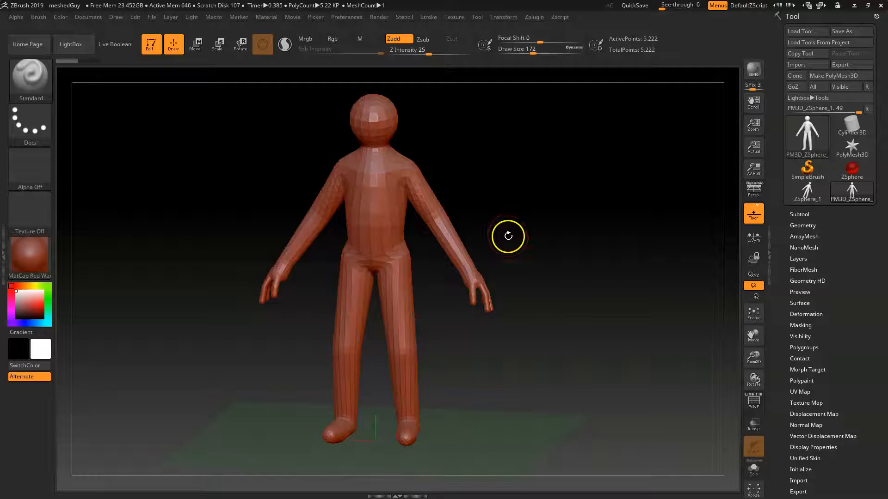
key(b)
key(m)
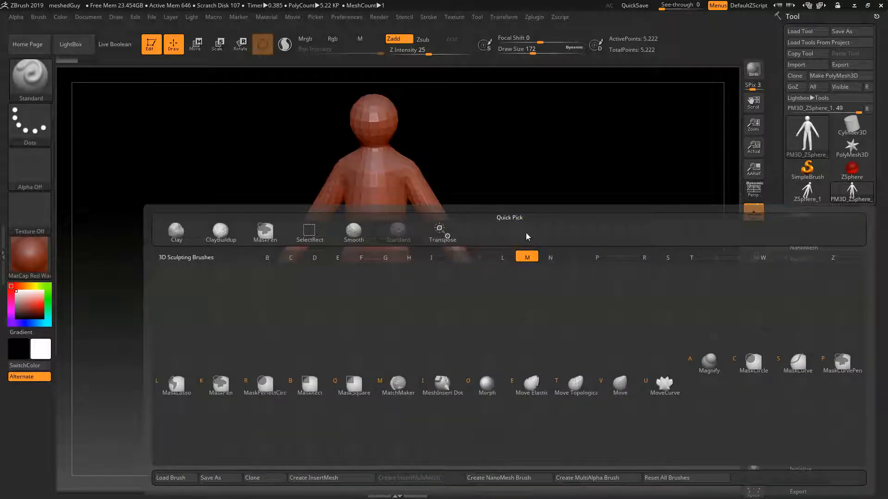
key(v)
mouse_move(475, 172)
alt+mouse_down()
mouse_move(493, 203)
mouse_move(532, 172)
mouse_move(422, 188)
mouse_move(428, 185)
alt+mouse_up()
key(space)
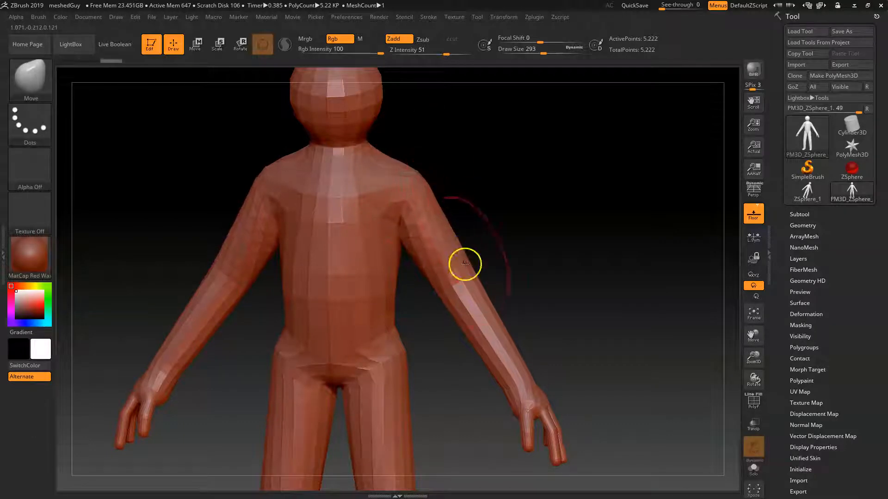
drag(565, 272, 456, 231)
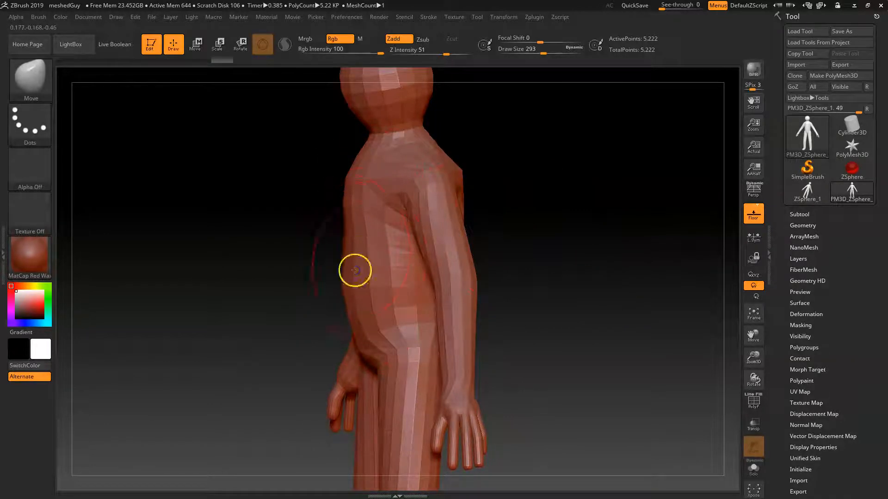
drag(571, 303, 564, 291)
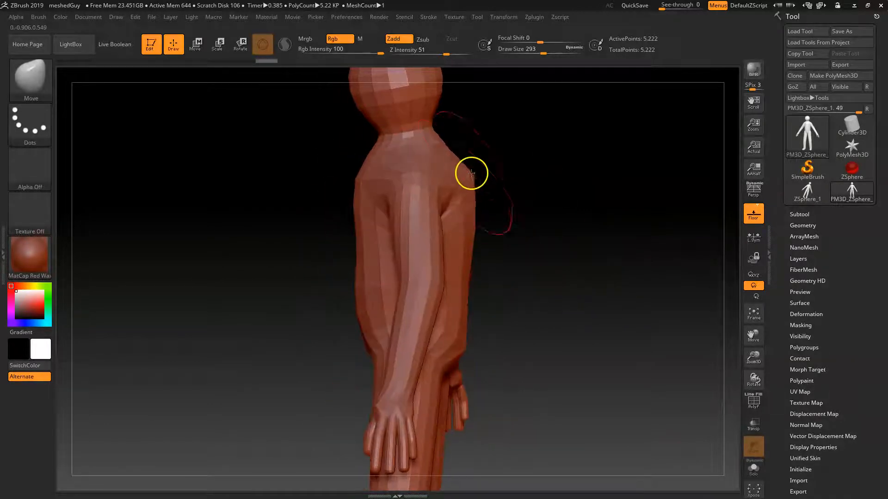
Step: Reduce Draw Size to 192, then smooth the shoulder blade area and reshape the upper back and shoulders
mouse_move(539, 211)
mouse_down()
mouse_move(532, 238)
mouse_move(470, 175)
mouse_move(455, 183)
mouse_up()
key(space)
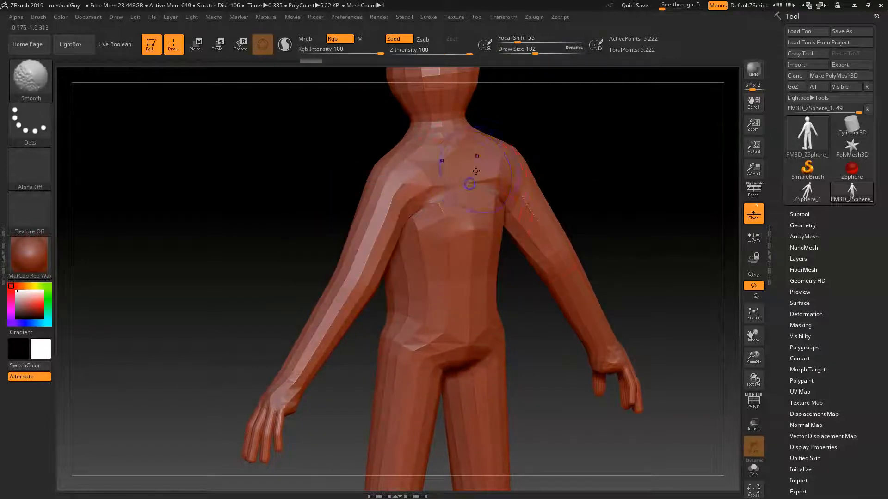
drag(558, 139, 521, 87)
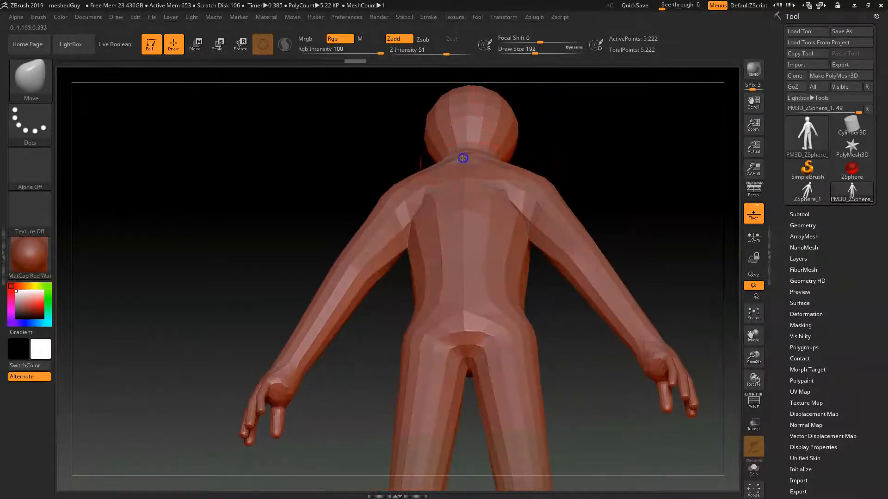
drag(564, 140, 588, 174)
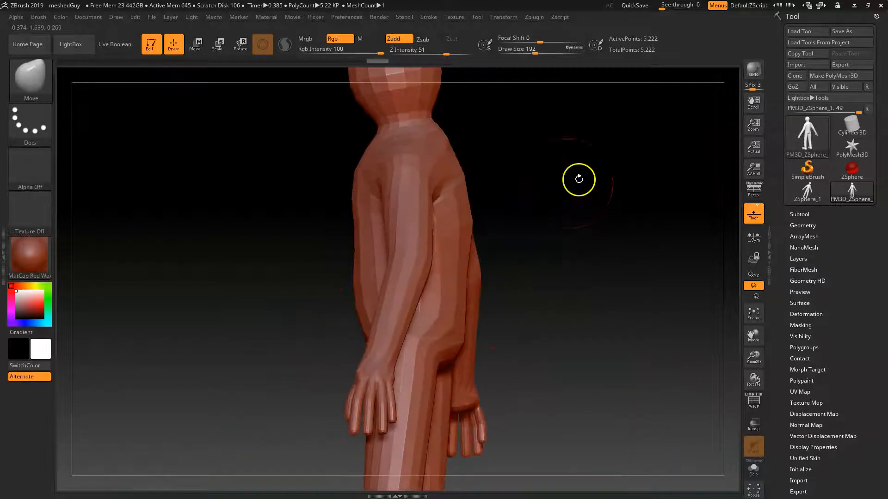
Step: Raise Draw Size to 460 and adjust the overall volume of the torso, checking it from above
mouse_move(535, 260)
mouse_down()
mouse_move(479, 262)
mouse_move(495, 268)
mouse_up()
key(space)
mouse_move(598, 215)
mouse_down()
mouse_move(601, 260)
mouse_move(591, 278)
mouse_up()
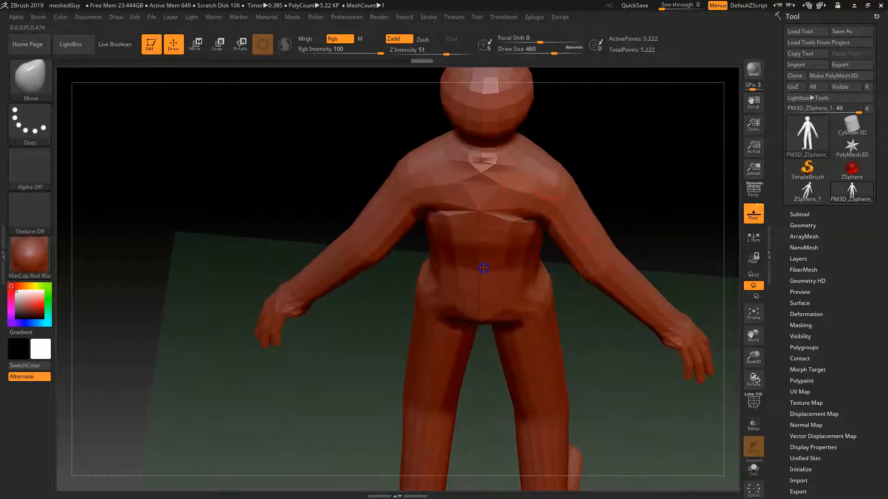
drag(660, 89, 483, 319)
Step: Set Draw Size to 251 and shape the hips and buttocks with the Move brush
drag(608, 224, 606, 172)
key(space)
drag(458, 303, 444, 302)
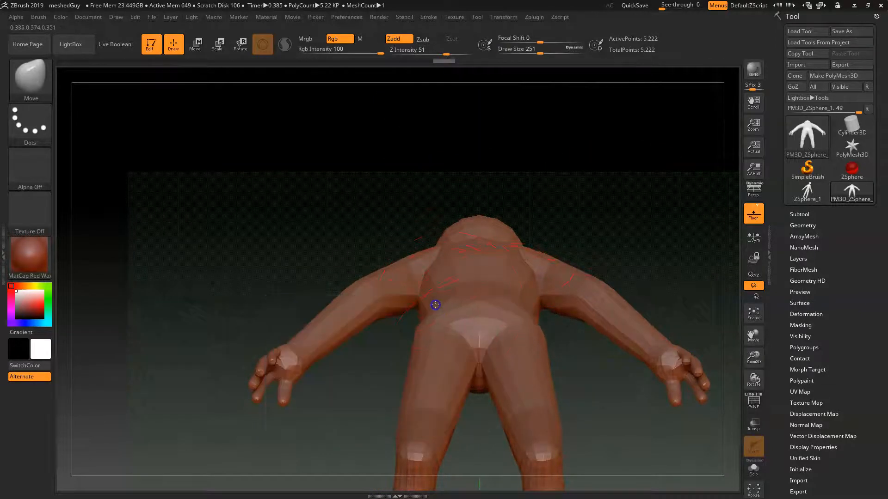
drag(535, 175, 456, 277)
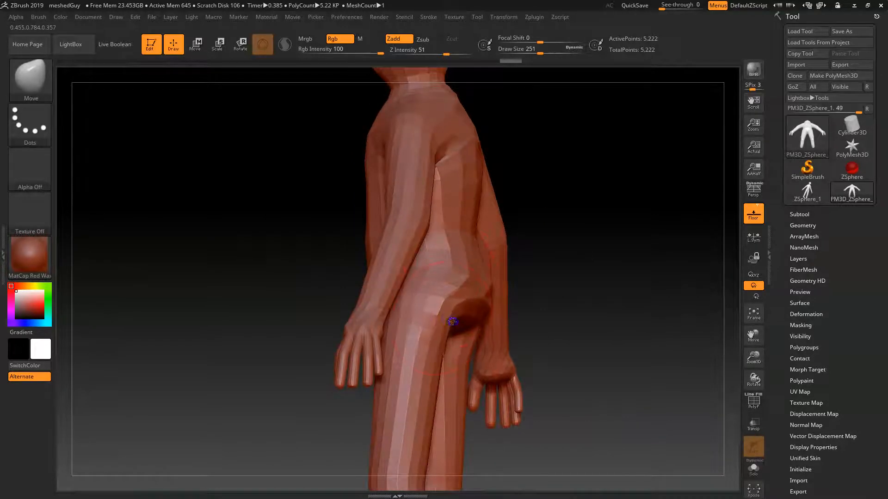
Step: Set Draw Size to 415 and shape the thighs and lower legs from the side and front
mouse_move(618, 283)
mouse_down()
mouse_move(591, 311)
mouse_move(621, 328)
mouse_move(587, 301)
mouse_move(603, 301)
mouse_move(561, 317)
mouse_move(407, 306)
mouse_move(385, 293)
mouse_move(393, 293)
mouse_up()
key(space)
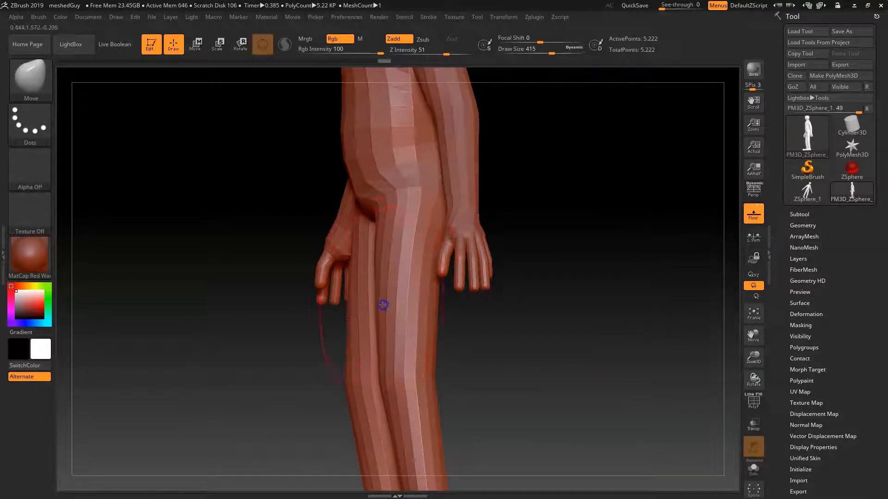
drag(441, 374, 448, 278)
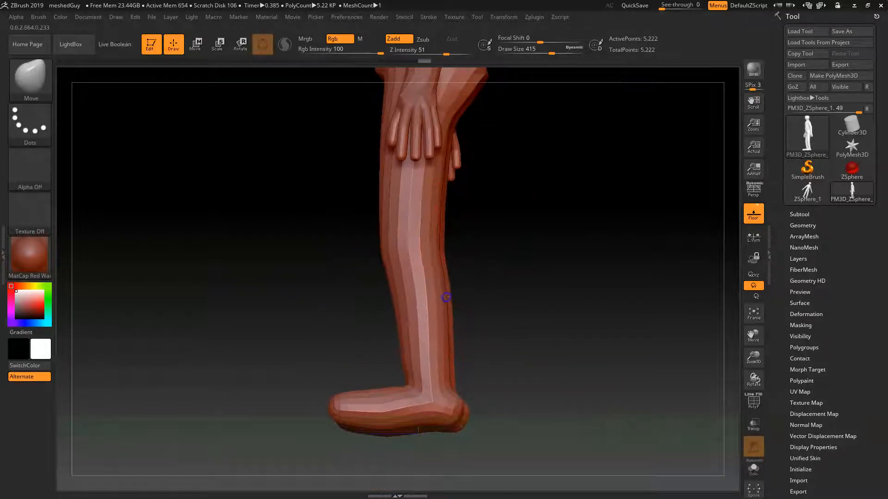
mouse_move(509, 266)
mouse_down()
mouse_move(527, 256)
mouse_move(573, 256)
mouse_move(529, 279)
mouse_move(454, 248)
mouse_up()
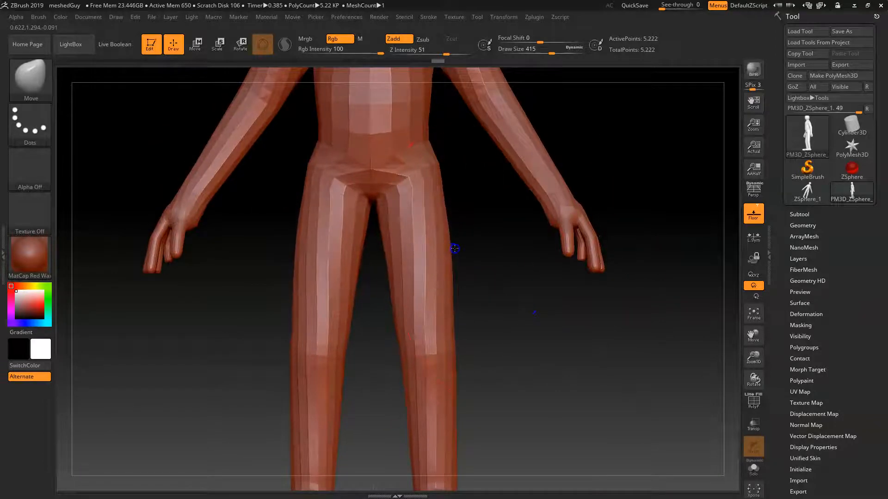
Step: Reduce Draw Size to 234 and bulge the calves on both sides of the lower legs
mouse_move(517, 387)
mouse_down()
mouse_move(493, 319)
mouse_move(488, 339)
mouse_move(465, 329)
mouse_up()
key(space)
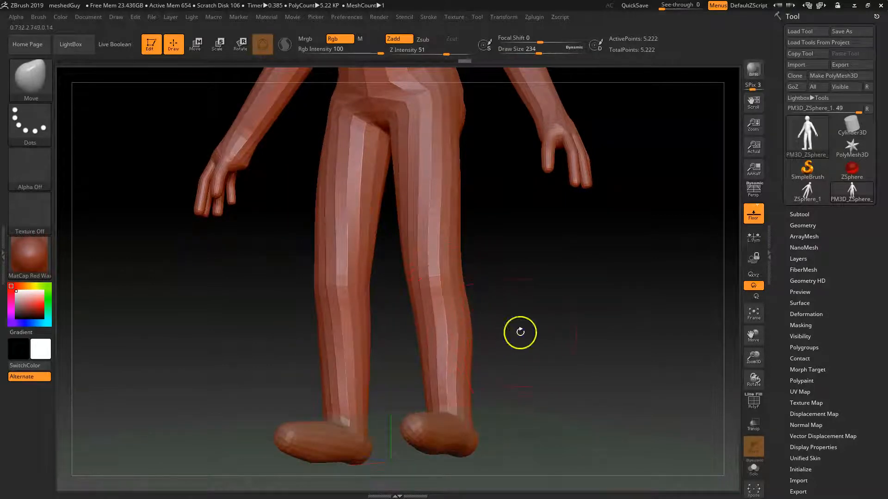
drag(520, 332, 535, 333)
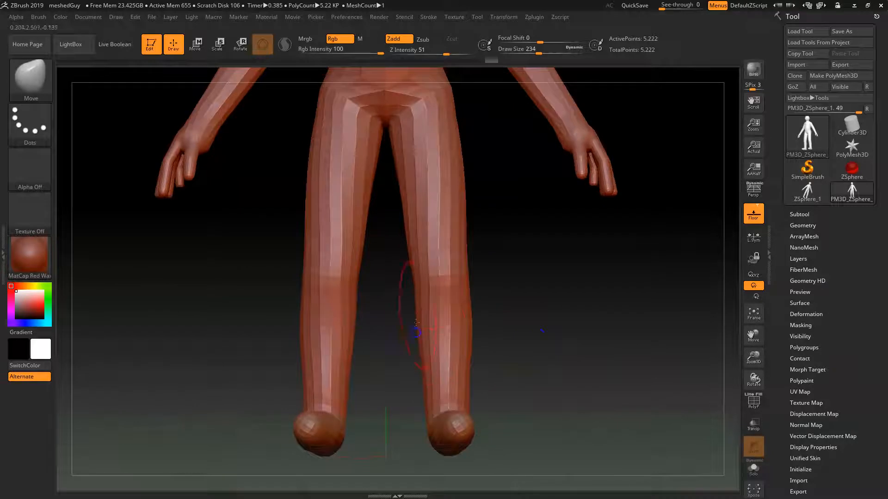
drag(490, 291, 471, 278)
Step: Shape the front of the thighs and knees in profile, and refine the calves and feet
mouse_move(555, 319)
mouse_down()
mouse_move(514, 309)
mouse_move(495, 291)
mouse_move(547, 299)
mouse_move(539, 311)
mouse_up()
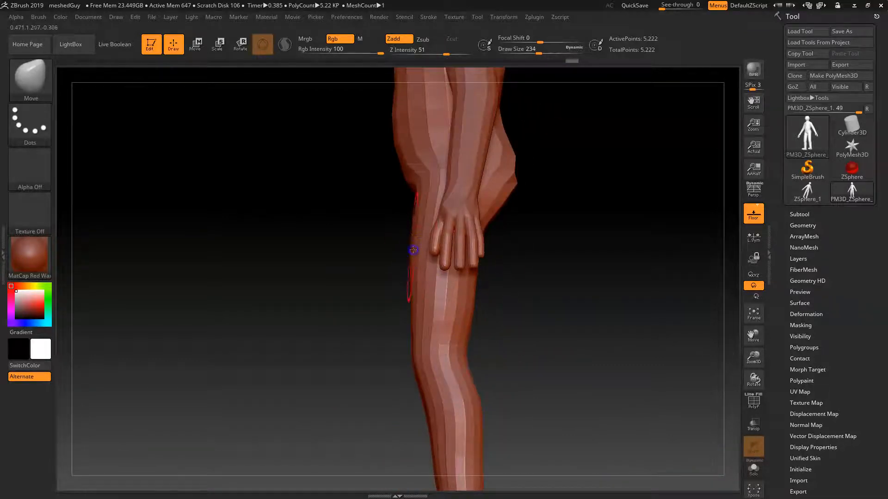
click(417, 367)
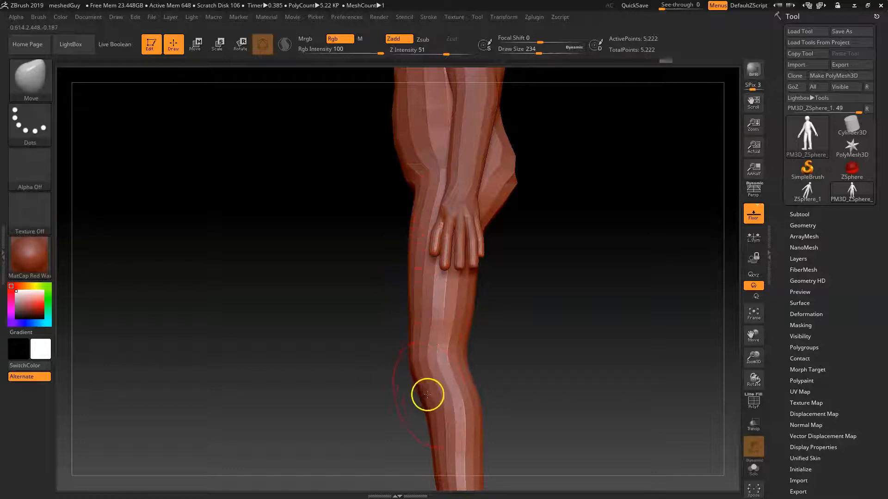
alt+drag(511, 391, 506, 307)
alt+drag(505, 412, 503, 369)
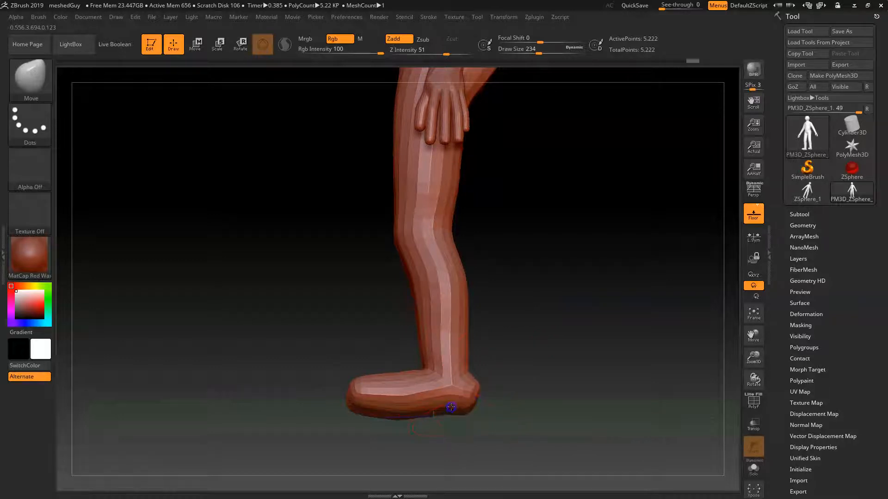
drag(387, 445, 429, 369)
drag(452, 311, 323, 358)
alt+drag(347, 411, 352, 373)
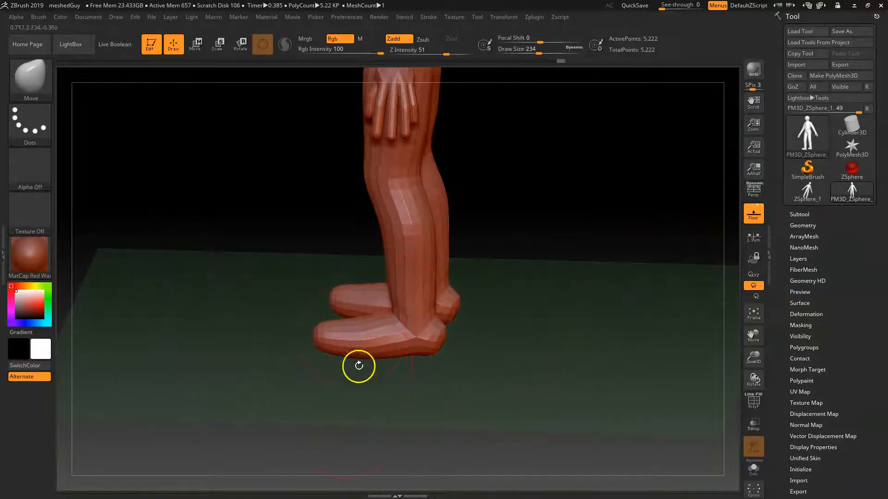
Step: Adjust the chest and arm contours, refining the outer forearm below the elbow at Draw Size 182
alt+drag(519, 202, 525, 435)
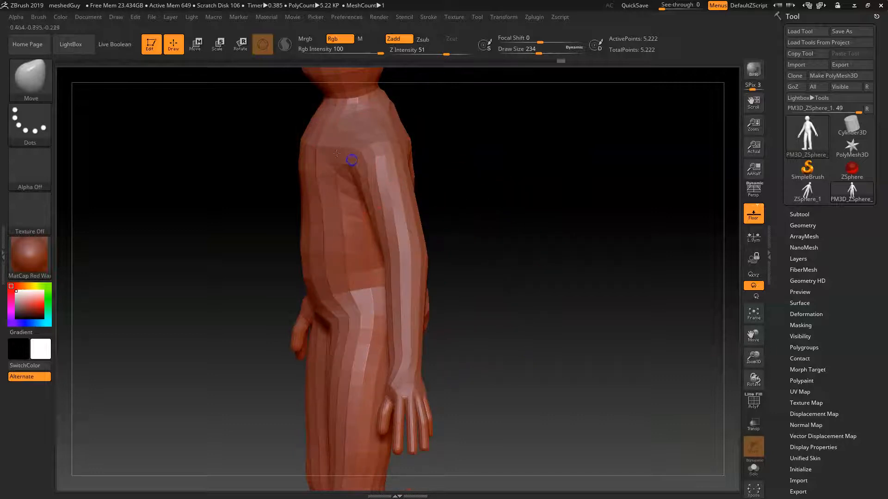
drag(497, 160, 518, 183)
drag(376, 214, 366, 216)
right_drag(364, 215, 559, 252)
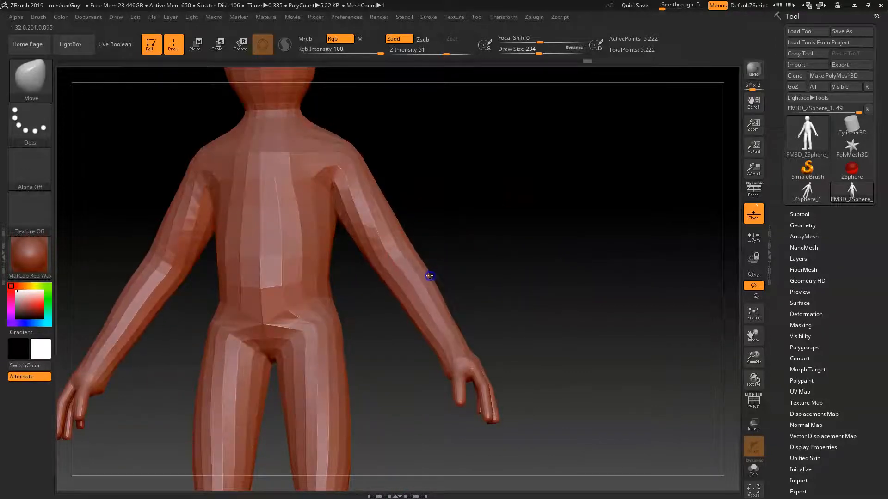
key(space)
drag(433, 275, 427, 277)
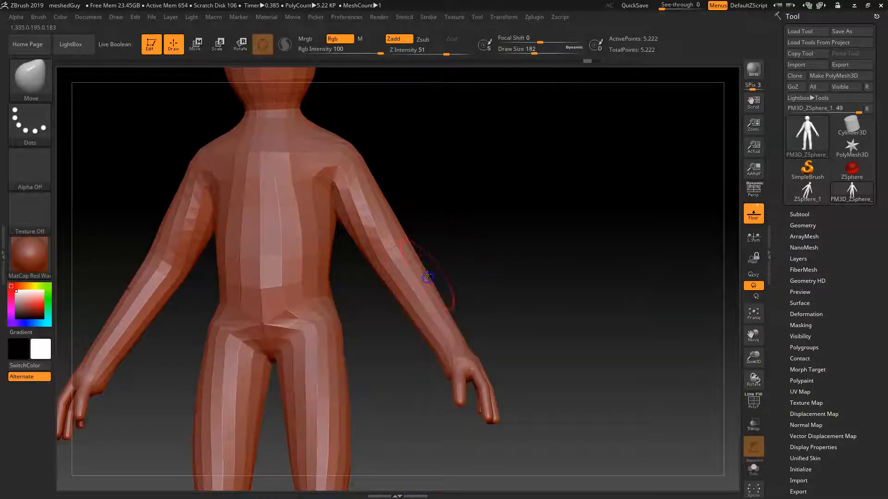
Step: Flatten the face and pull the jaw forward and down in the head's side profile
alt+right_drag(492, 132, 469, 273)
alt+right_drag(515, 234, 511, 196)
alt+right_drag(551, 235, 499, 198)
drag(385, 198, 365, 221)
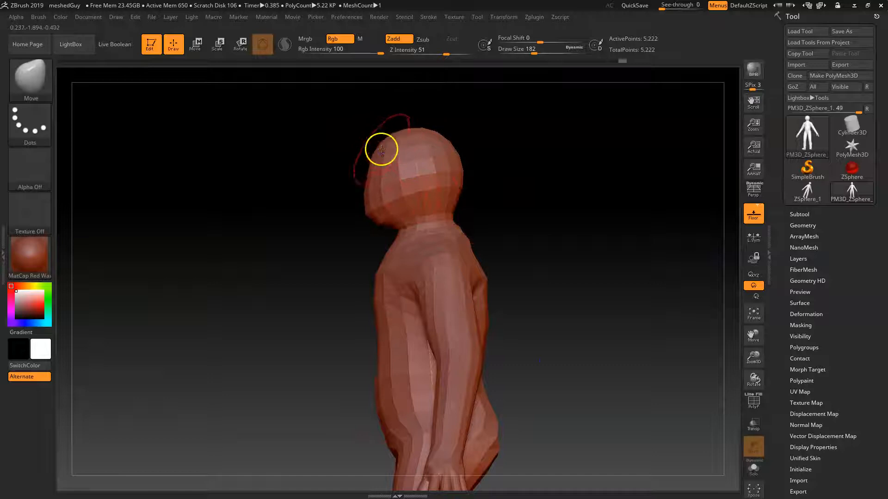
Step: Set Draw Size to 268, narrow the sides of the head and reshape its forehead and crown
mouse_move(531, 172)
right_down()
mouse_move(579, 190)
mouse_move(572, 181)
right_up()
key(space)
drag(396, 170, 405, 170)
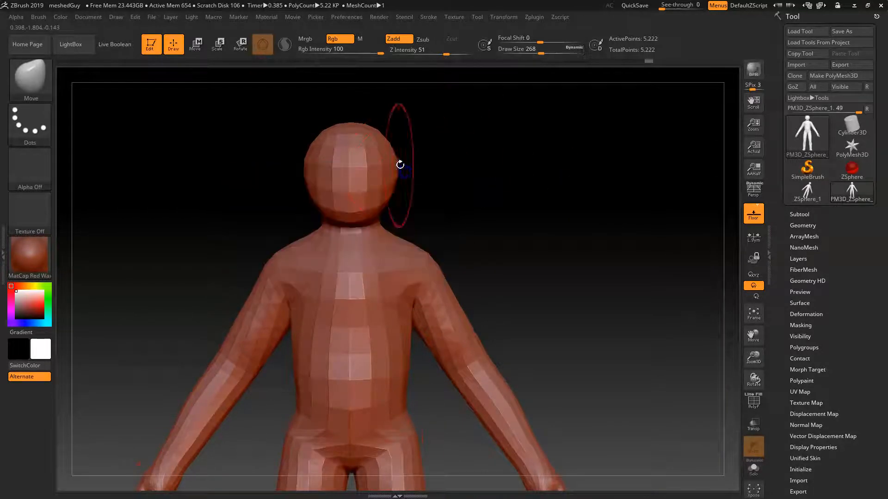
mouse_move(486, 198)
mouse_down()
mouse_move(476, 205)
mouse_move(483, 199)
mouse_move(440, 185)
mouse_up()
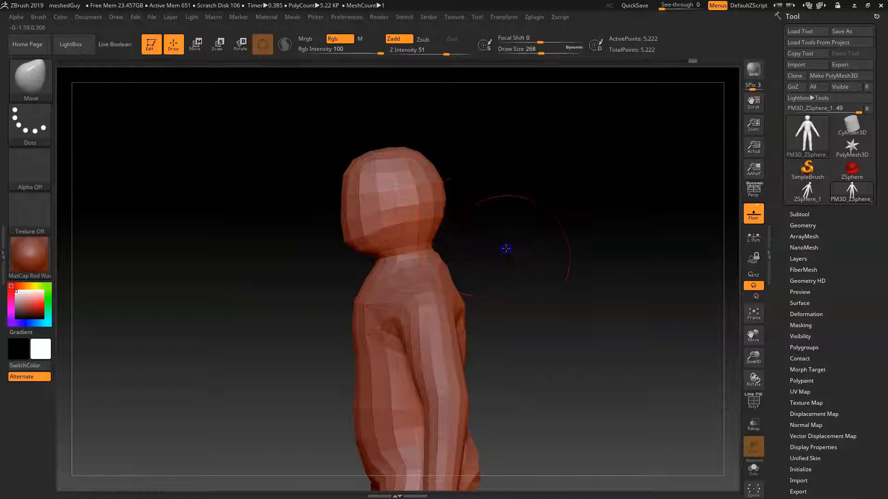
Step: Reduce Draw Size to 177 and shape the neck and its transition into the shoulders
alt+drag(507, 256, 506, 243)
mouse_move(499, 212)
alt+mouse_down()
mouse_move(446, 208)
mouse_move(470, 200)
mouse_move(425, 257)
alt+mouse_up()
key(space)
drag(354, 278, 350, 274)
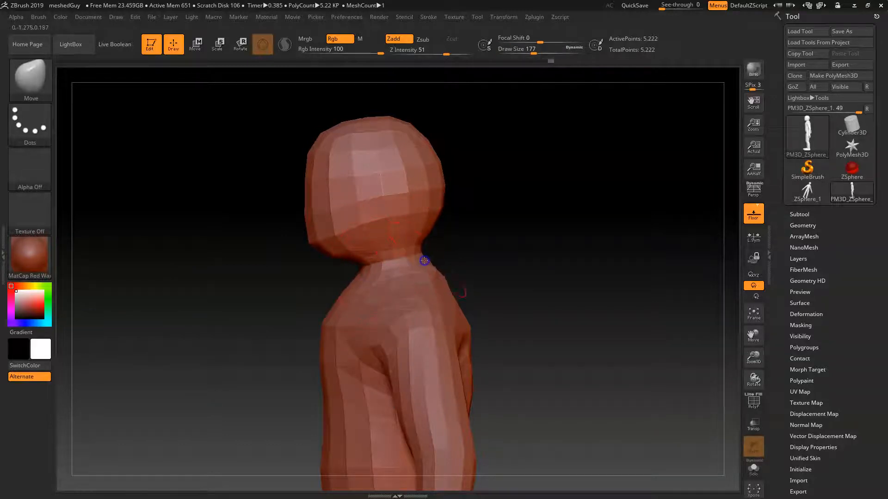
drag(471, 252, 523, 243)
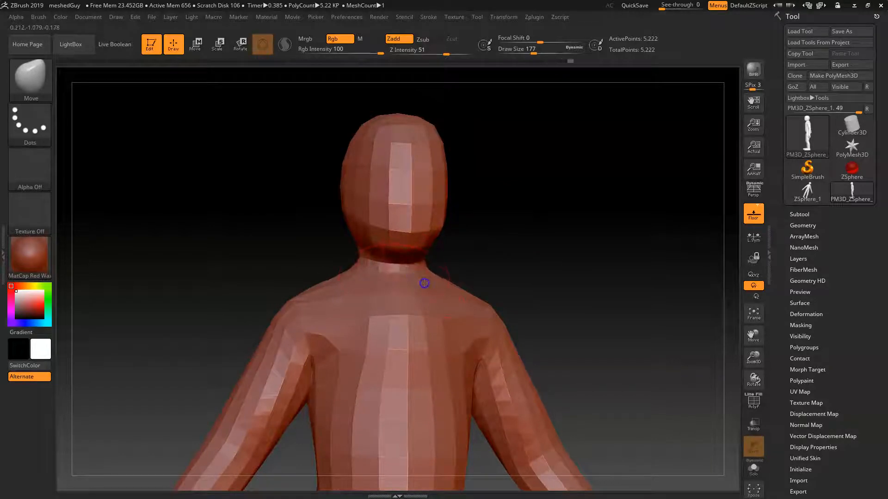
Step: Turn on perspective display and refine the chest and shoulders of the whole figure
drag(559, 254, 488, 273)
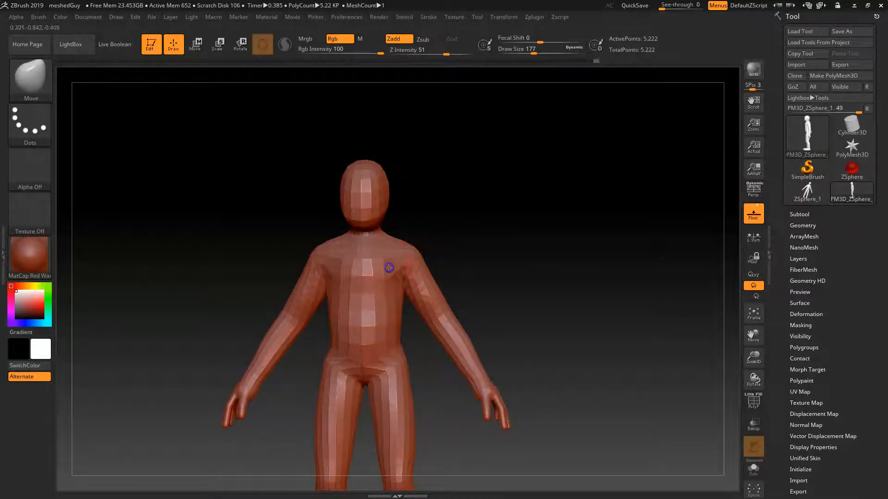
drag(480, 246, 489, 302)
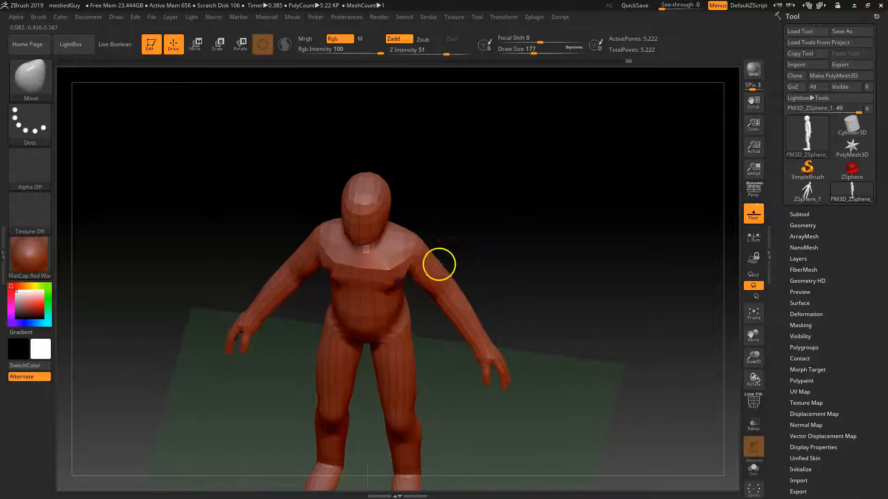
click(753, 188)
drag(537, 261, 551, 233)
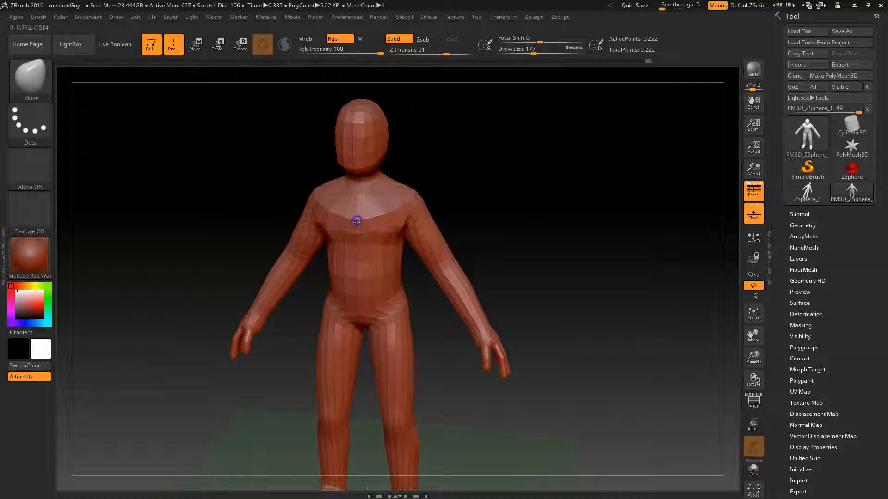
mouse_move(561, 233)
mouse_down()
mouse_move(547, 236)
mouse_move(565, 230)
mouse_up()
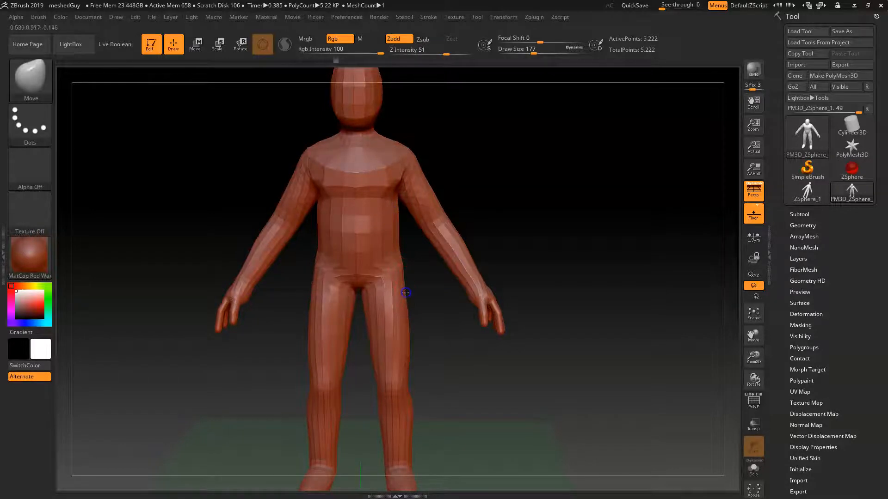
Step: Refine the hips, head and arms with the Move brush while checking the figure's proportions from several angles
mouse_move(440, 348)
mouse_down()
mouse_move(462, 390)
mouse_move(444, 377)
mouse_move(515, 287)
mouse_move(517, 294)
mouse_move(484, 292)
mouse_move(505, 284)
mouse_move(493, 263)
mouse_move(540, 263)
mouse_move(505, 262)
mouse_move(549, 273)
mouse_move(536, 280)
mouse_up()
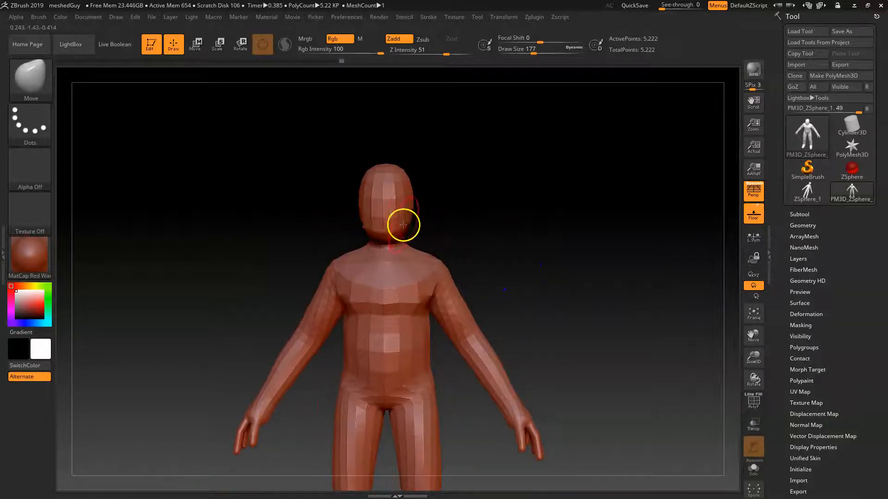
drag(492, 230, 531, 263)
drag(469, 209, 549, 207)
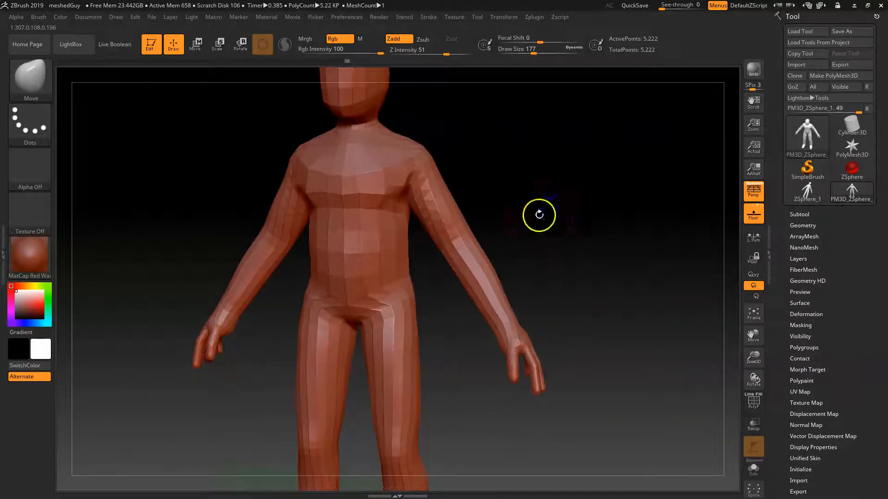
right_drag(406, 265, 575, 188)
ctrl+right_drag(561, 188, 565, 263)
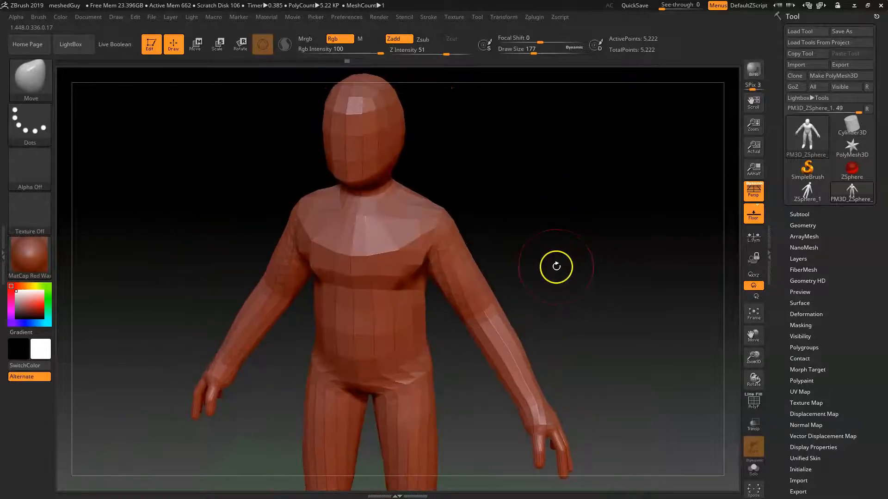
Step: Inspect the figure's polygon wireframe briefly and divide the mesh once to subdivision level 2
key(shift+f)
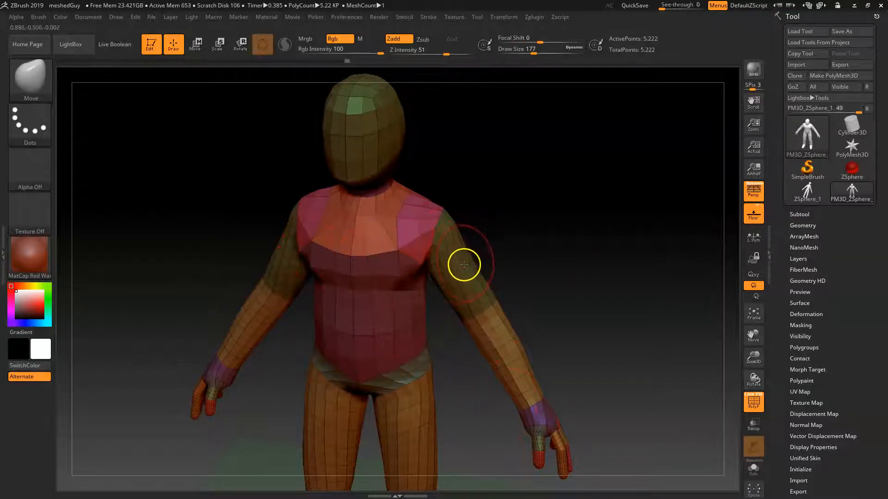
key(shift+f)
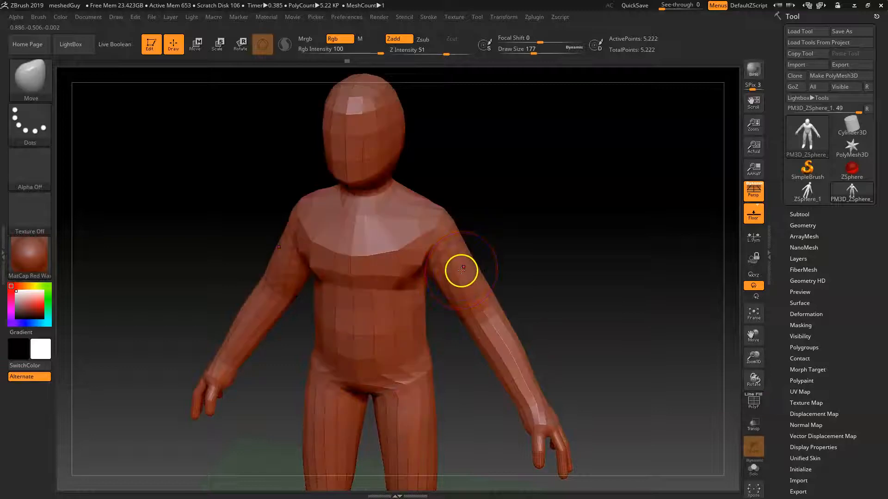
drag(541, 259, 540, 239)
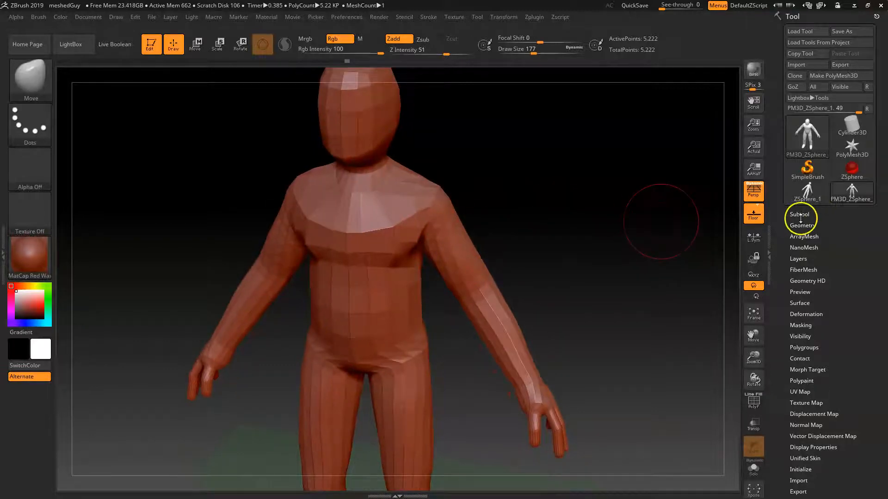
click(804, 225)
drag(807, 225, 814, 122)
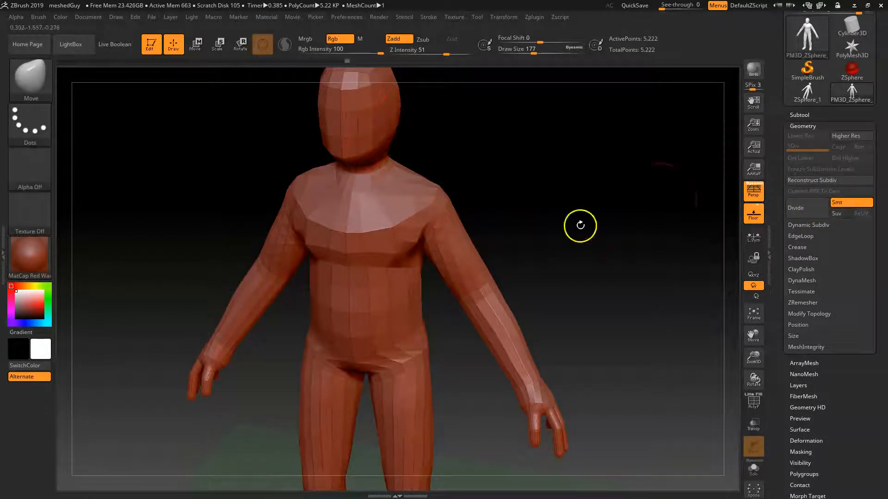
click(812, 209)
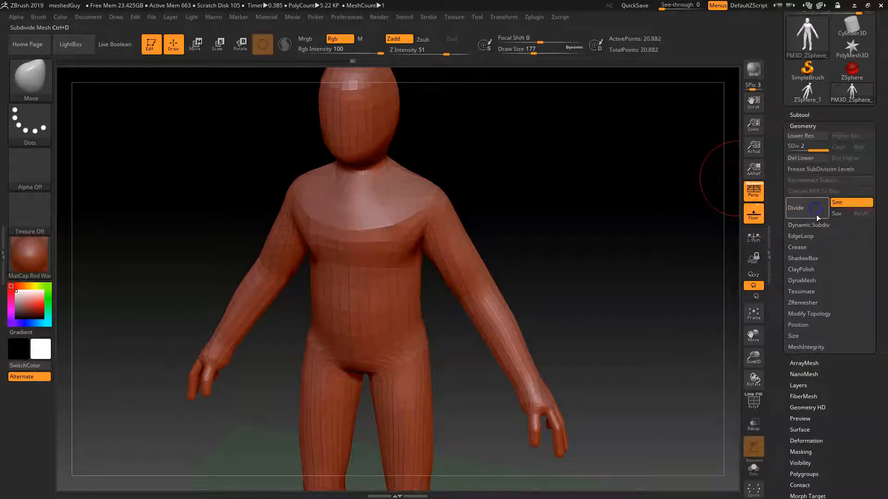
Step: Compare the torso, arms and legs of the mesh at subdivision levels 1 and 2
drag(607, 287, 598, 307)
key(shift+d)
click(810, 209)
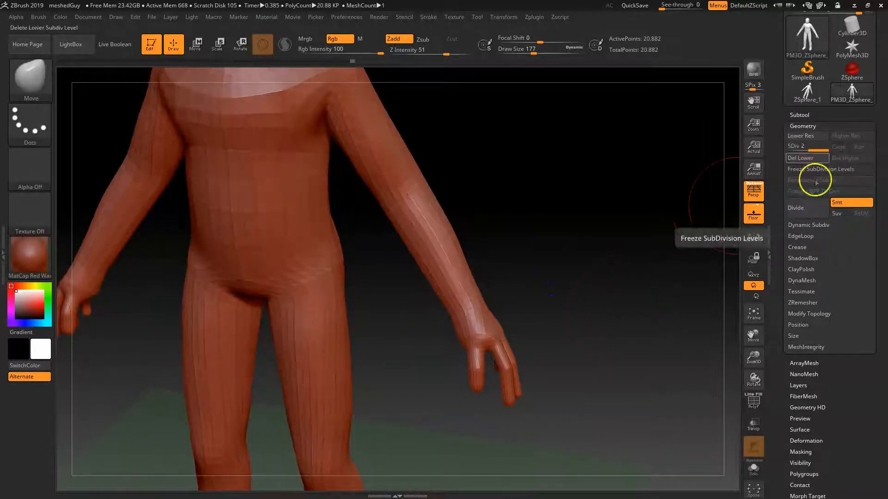
key(shift+d)
click(816, 150)
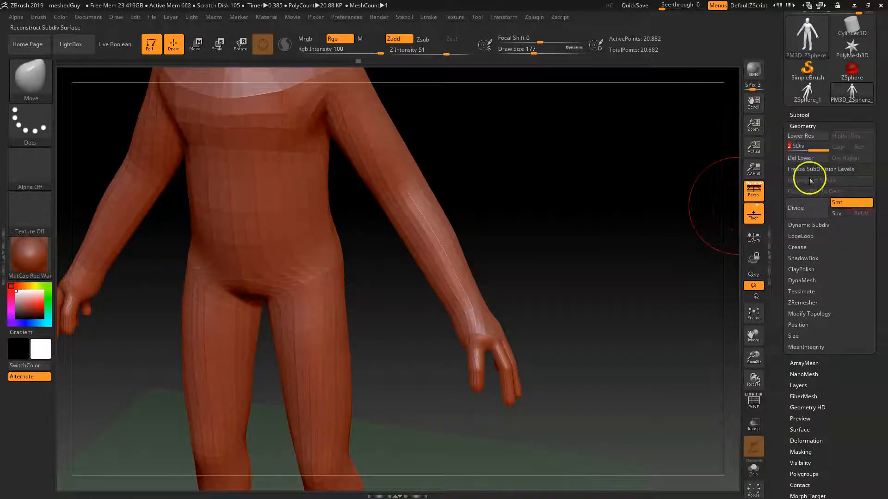
click(797, 151)
click(815, 151)
click(797, 150)
click(814, 150)
Step: Divide the mesh again to subdivision level 3 and go back down to level 1
click(806, 207)
click(817, 148)
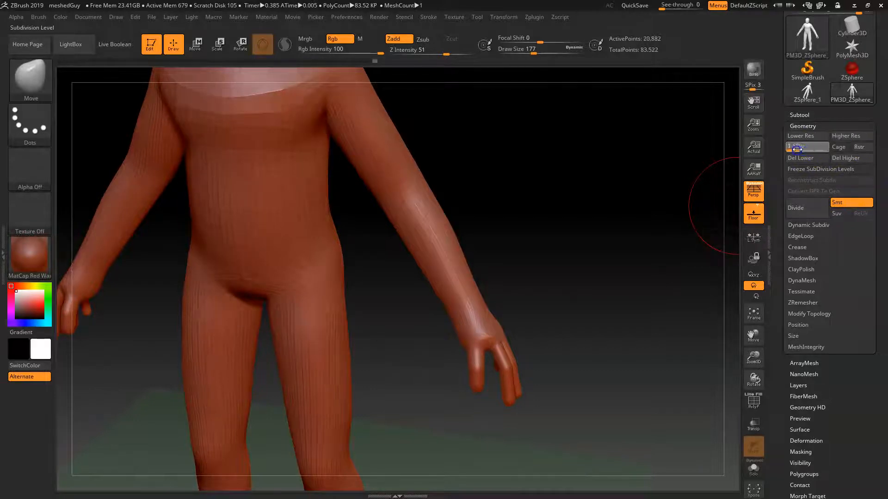
click(799, 149)
Step: Examine the polygroup wireframe of the torso, arm and hand at subdivision levels 1 and 3
mouse_move(596, 365)
mouse_down()
mouse_move(571, 341)
mouse_move(577, 327)
mouse_move(541, 342)
mouse_move(495, 337)
mouse_up()
key(shift+f)
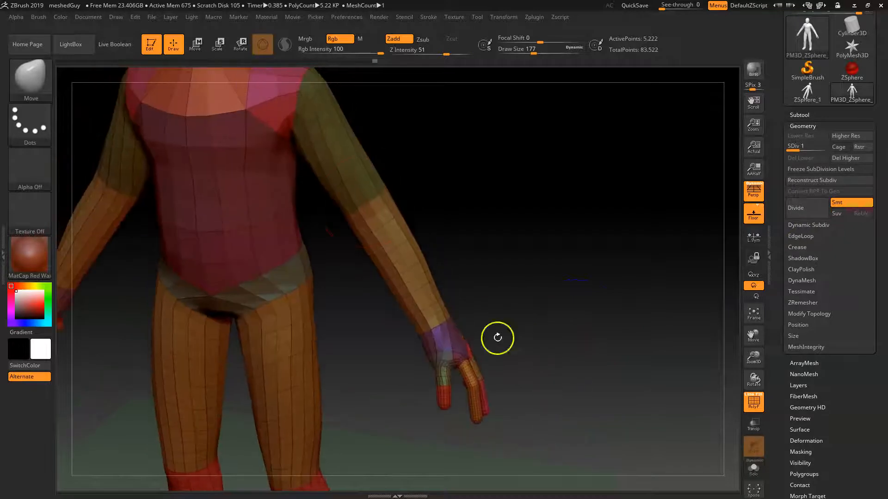
drag(497, 205, 382, 184)
mouse_move(356, 155)
mouse_down()
mouse_move(470, 192)
mouse_move(492, 184)
mouse_move(515, 190)
mouse_move(381, 220)
mouse_up()
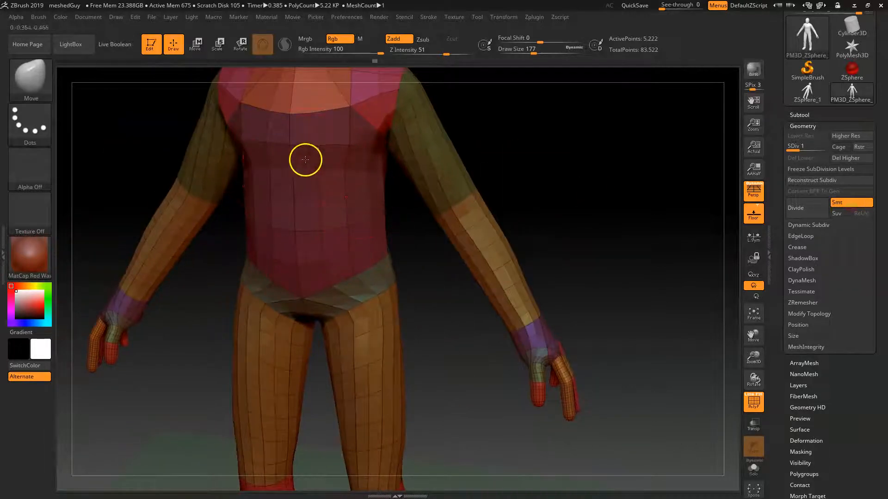
alt+drag(541, 180, 513, 220)
alt+drag(569, 277, 507, 241)
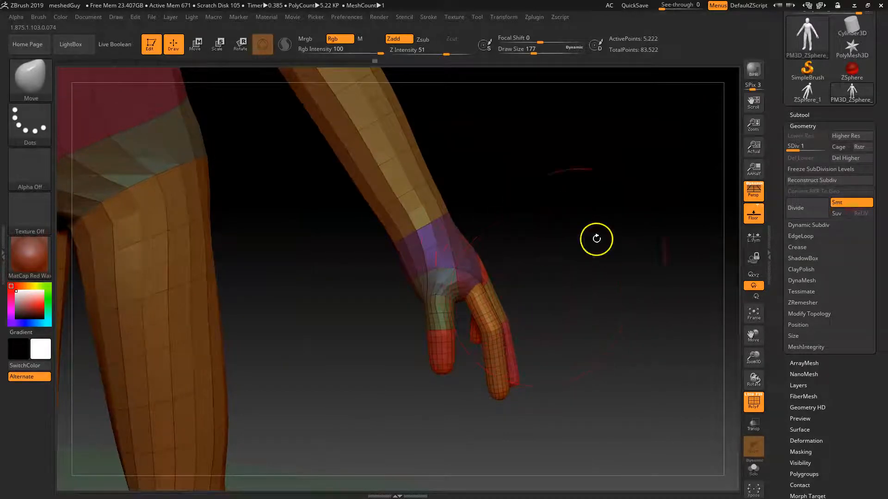
drag(798, 149, 826, 149)
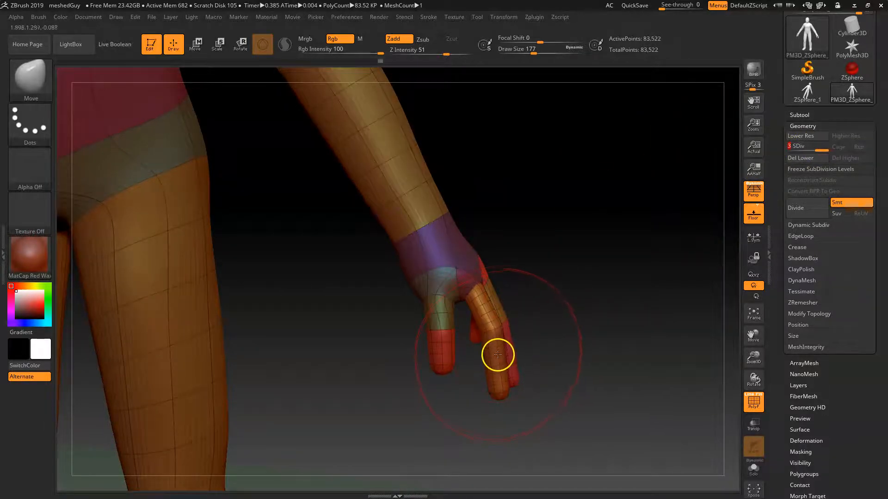
alt+drag(526, 172, 624, 384)
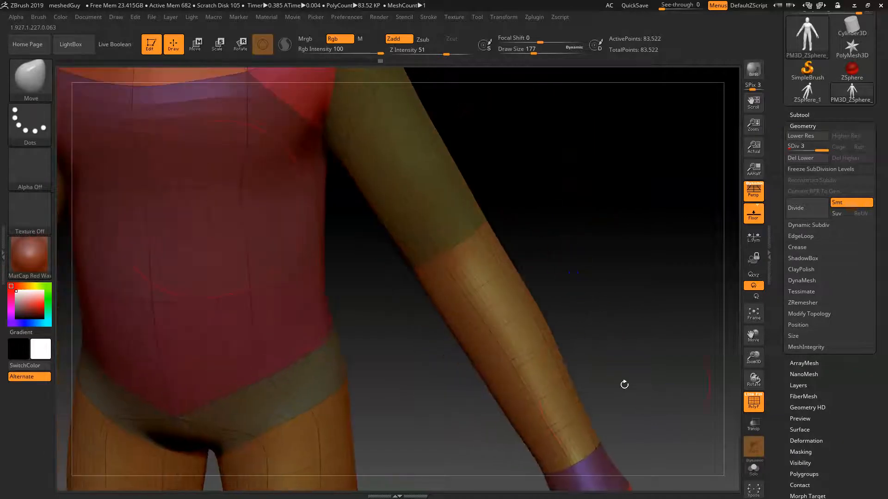
alt+drag(634, 340, 560, 322)
Step: Switch the mesh to subdivision level 2 and select the Standard brush, with the wireframe display hidden
drag(816, 151, 807, 151)
alt+drag(521, 227, 528, 245)
key(b)
key(s)
key(t)
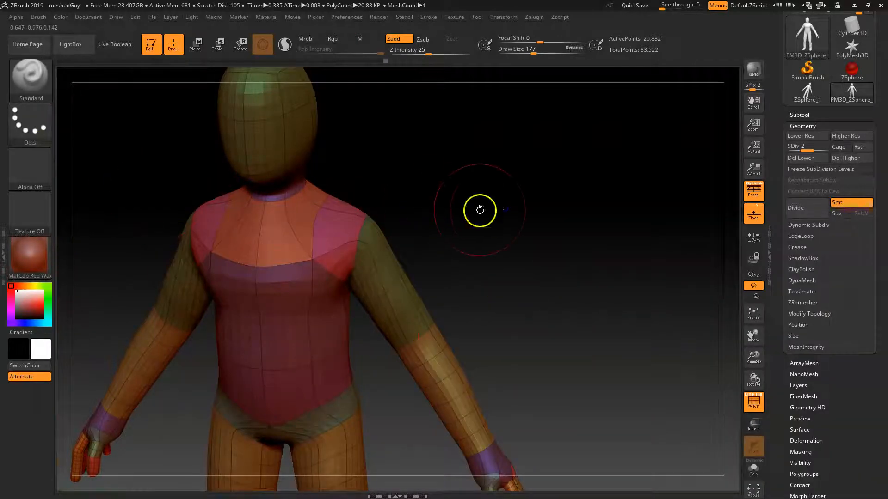
alt+drag(480, 210, 538, 184)
key(shift+f)
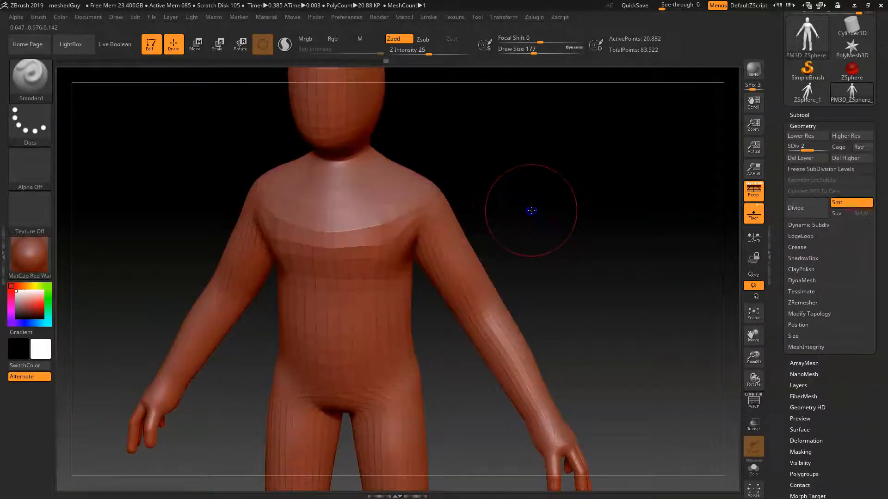
alt+right_drag(531, 210, 569, 224)
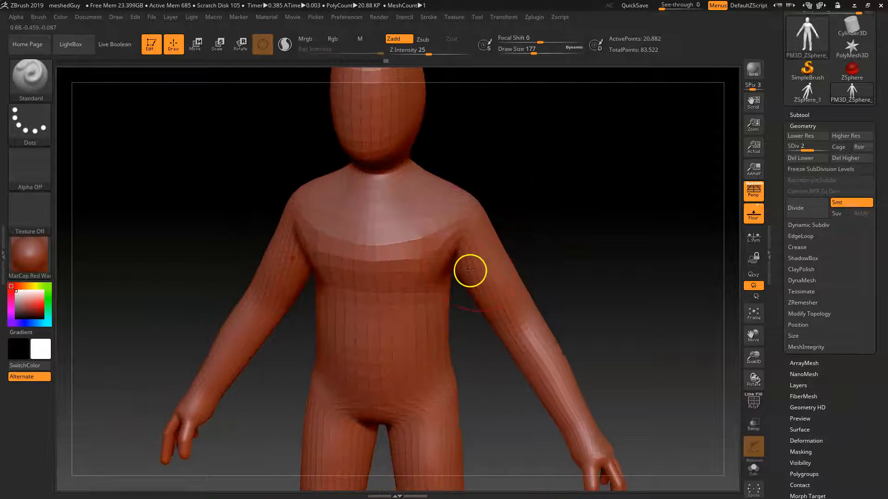
Step: Check the Lazy Mouse settings, try a Standard brush stroke across the chest with Draw Size 136 and Z Intensity 12, and undo it
right_click(443, 265)
drag(436, 265, 431, 264)
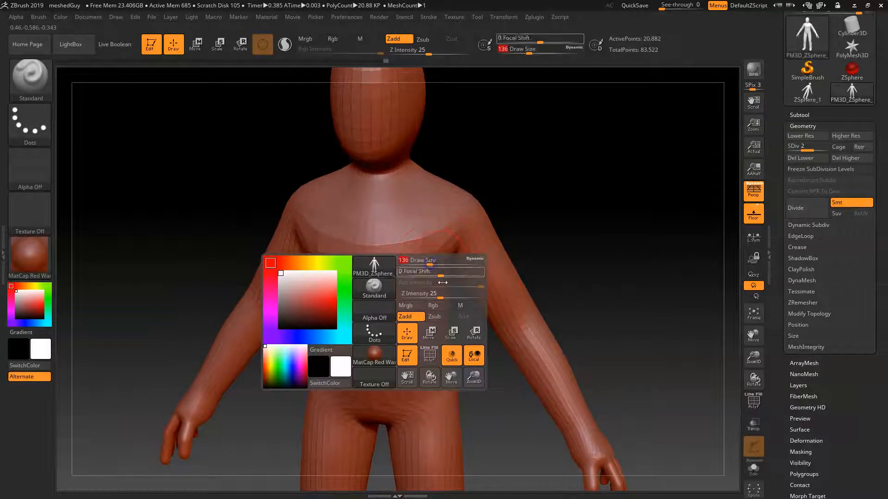
drag(439, 297, 437, 297)
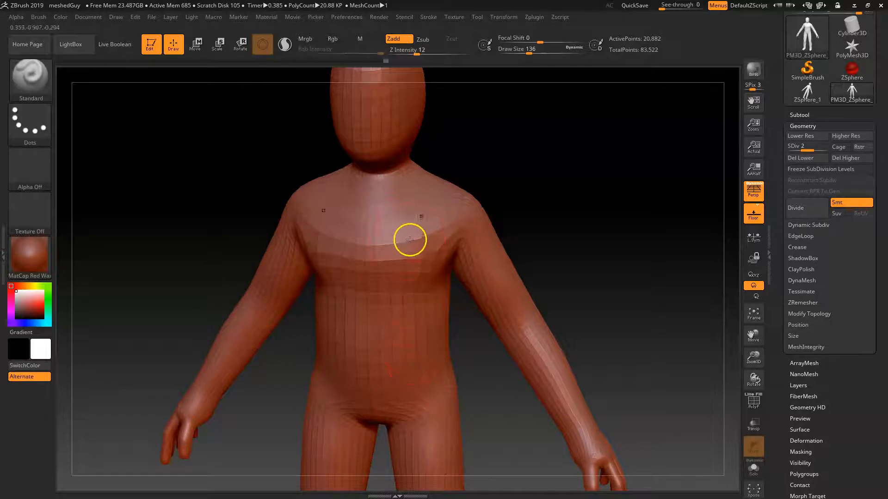
click(429, 17)
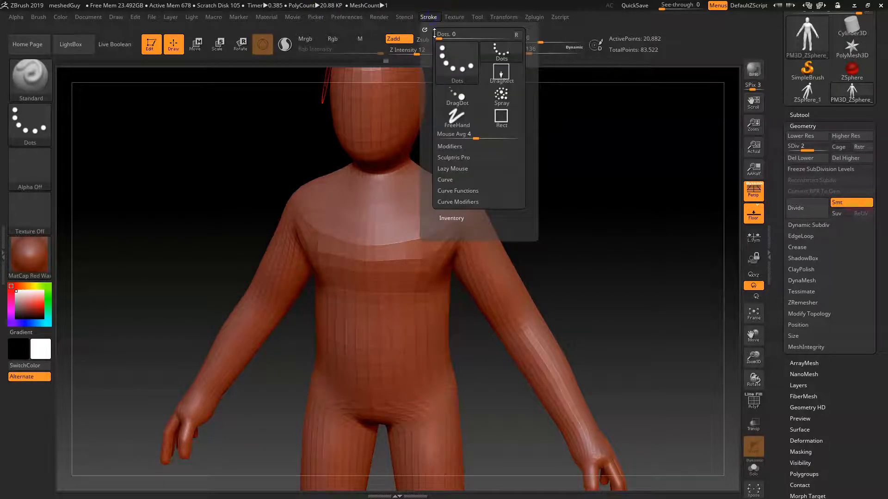
click(464, 169)
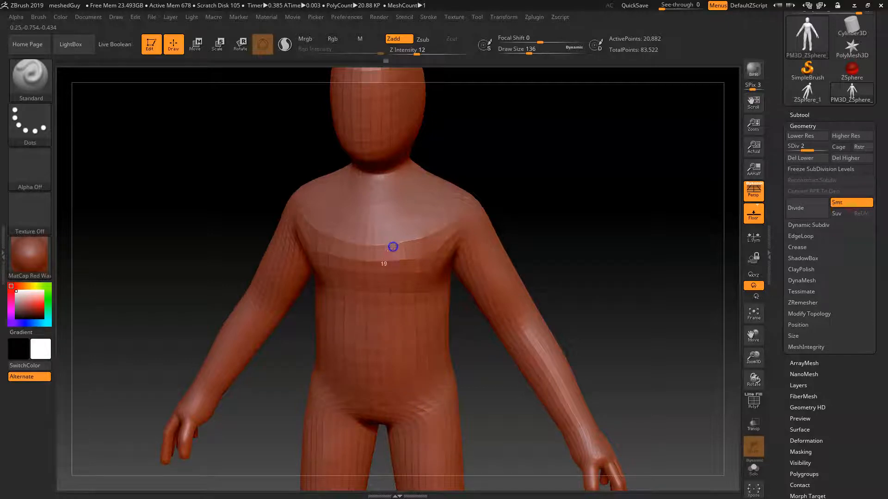
drag(410, 244, 352, 251)
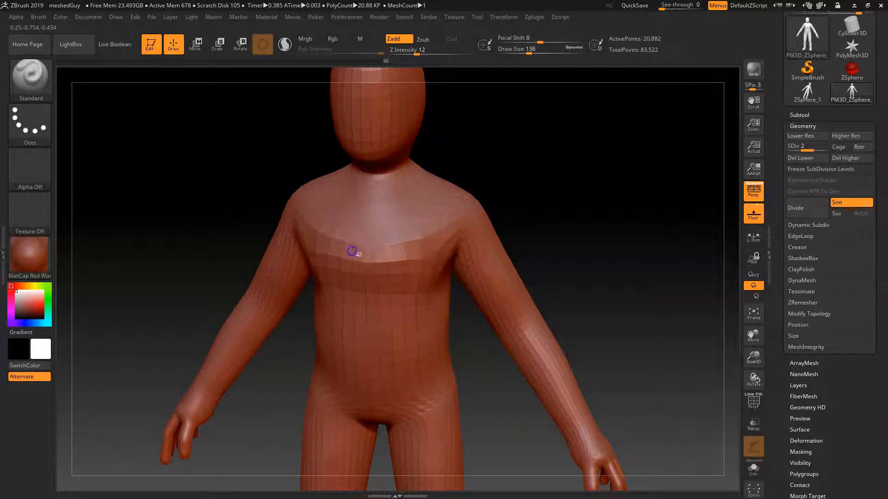
key(ctrl+z)
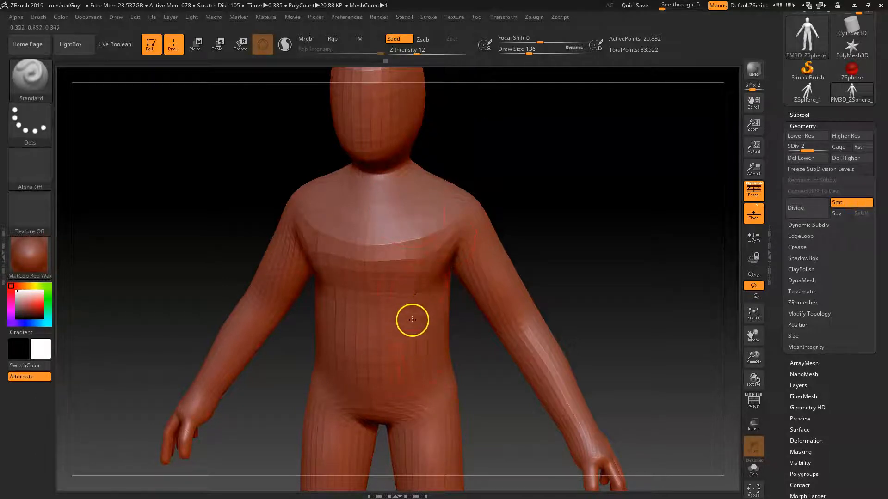
Step: Try a stroke down the abdomen at subdivision level 3 with Draw Size 71 and Z Intensity 37, and undo it
click(819, 149)
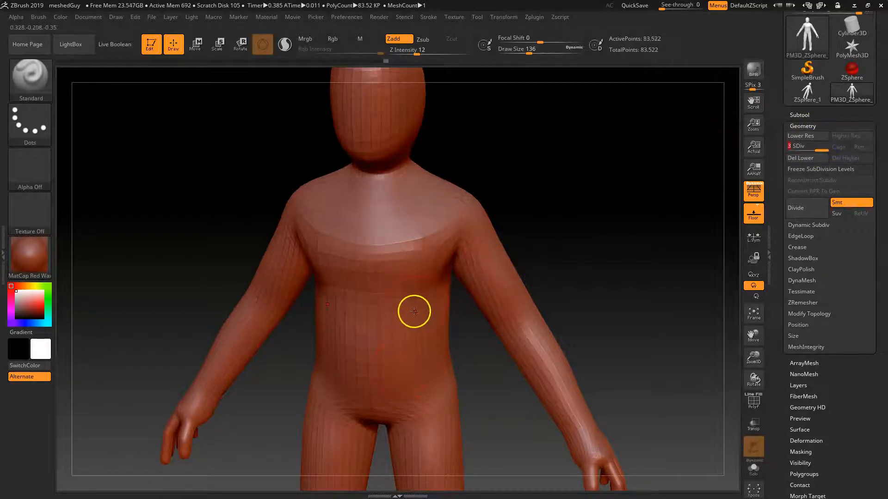
key(space)
drag(418, 313, 409, 313)
mouse_move(412, 347)
mouse_down()
mouse_move(437, 349)
mouse_move(376, 334)
mouse_move(371, 282)
mouse_move(430, 261)
mouse_move(434, 322)
mouse_move(424, 364)
mouse_move(446, 409)
mouse_move(433, 455)
mouse_move(441, 406)
mouse_up()
key(ctrl+z)
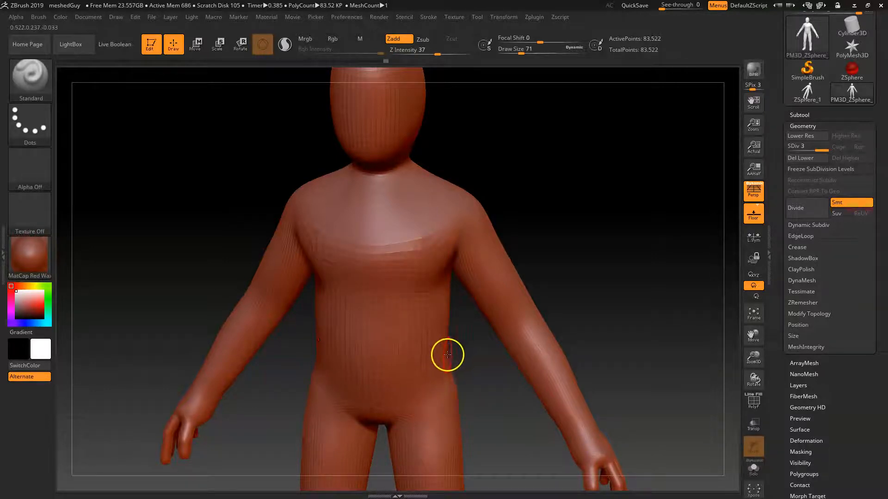
Step: Revisit the stroke settings, try raised Standard brush strokes on both sides of the abdomen, and undo them
click(429, 17)
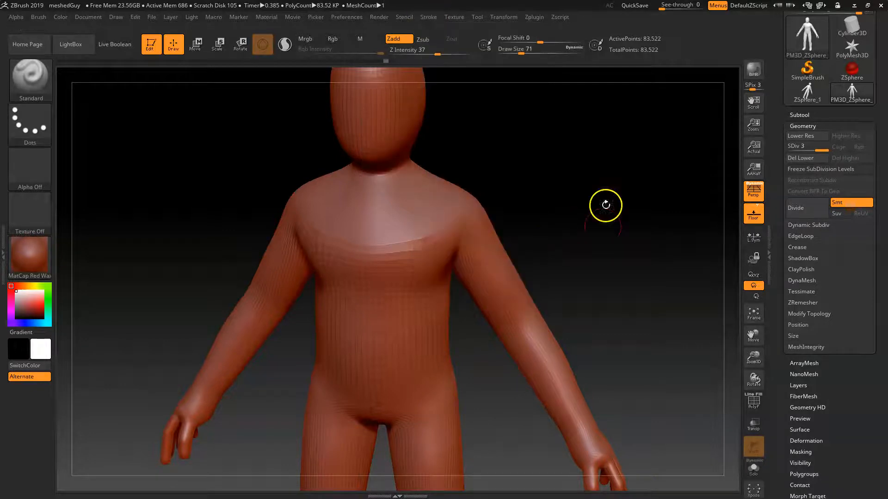
drag(383, 352, 416, 317)
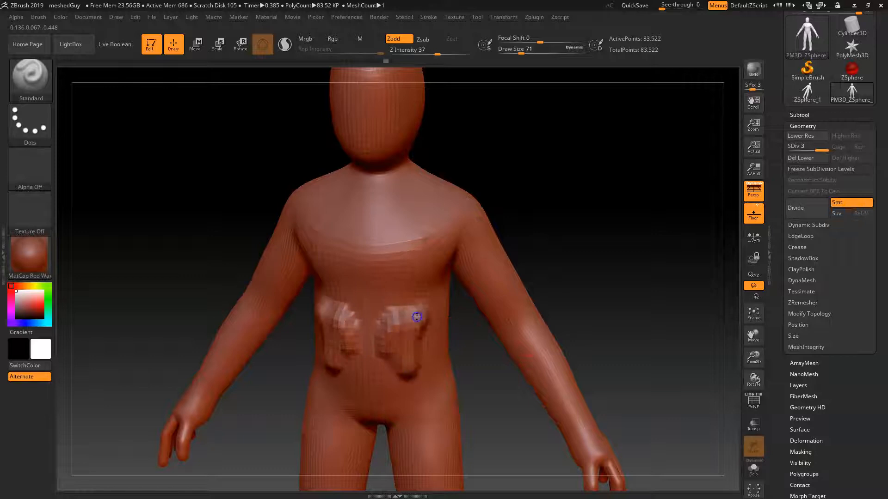
key(ctrl+z)
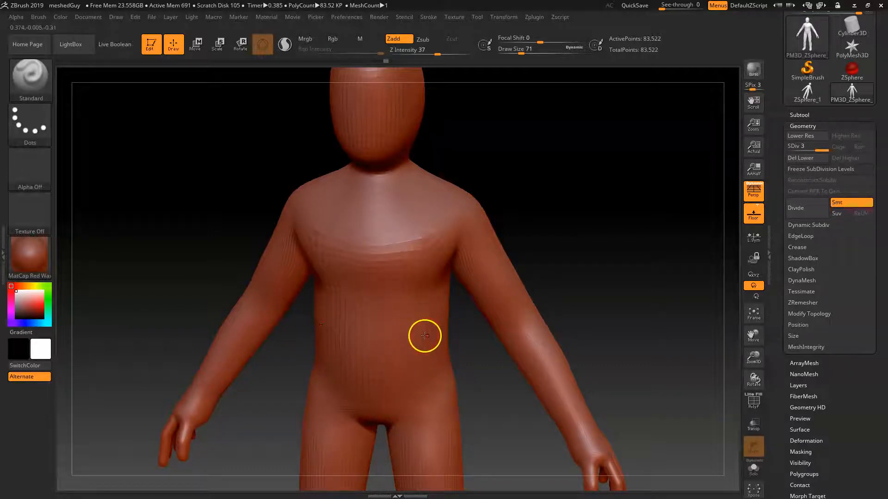
Step: Softly build up the chest muscles toward the armpits at subdivision level 3 with Draw Size 136 and Z Intensity 5
click(807, 147)
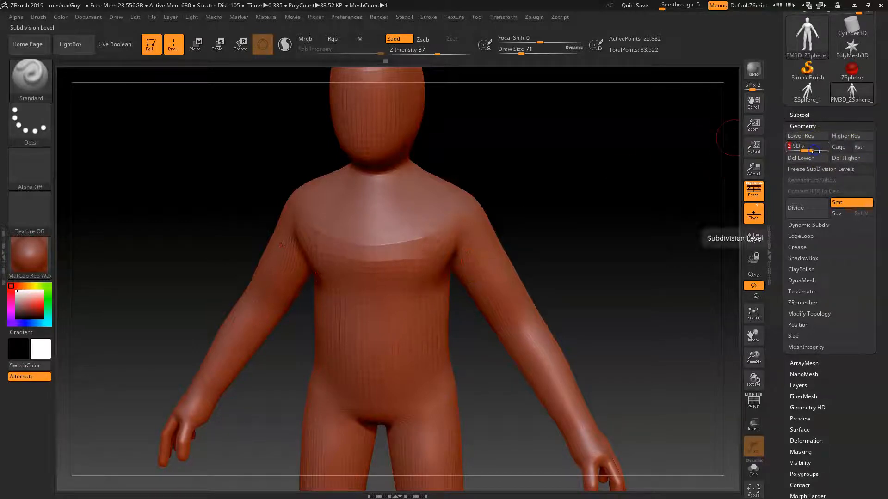
click(814, 146)
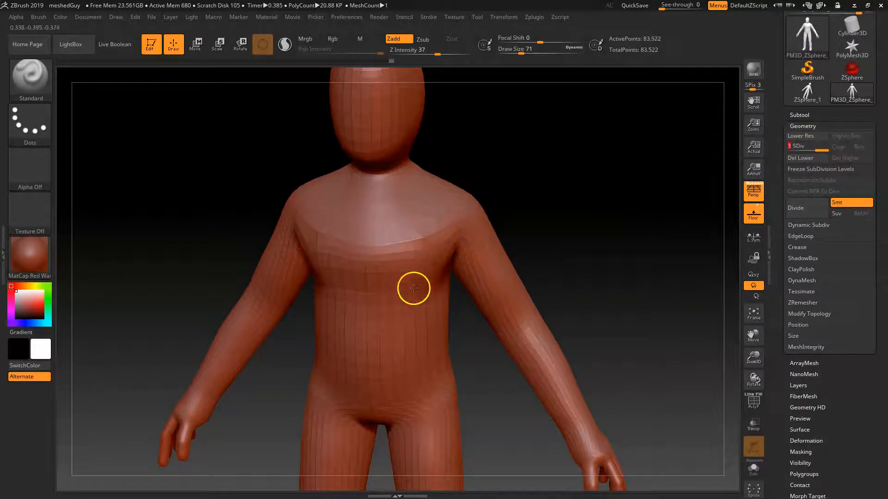
key(space)
drag(456, 325, 413, 325)
drag(417, 288, 438, 256)
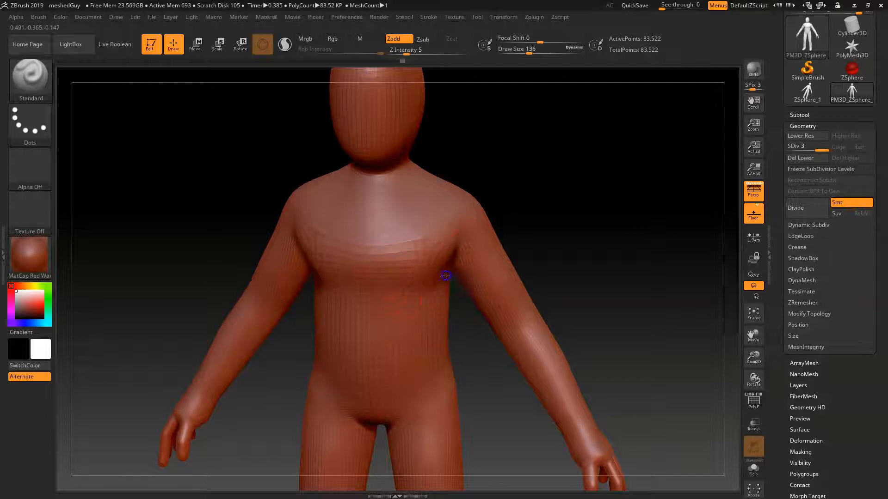
drag(545, 267, 420, 251)
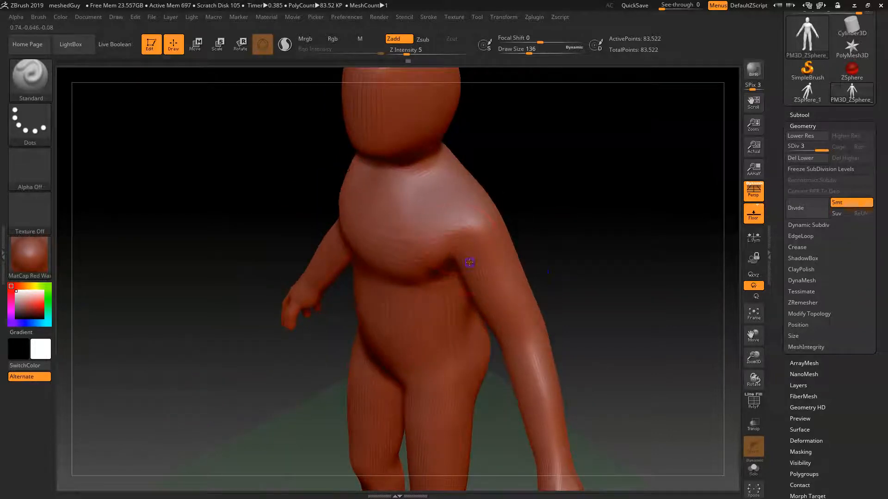
Step: Smooth the upper back and the area around the shoulder blades and armpits
drag(558, 270, 495, 274)
key(shift)
mouse_move(559, 278)
shift+mouse_down()
mouse_move(531, 288)
mouse_move(583, 298)
shift+mouse_up()
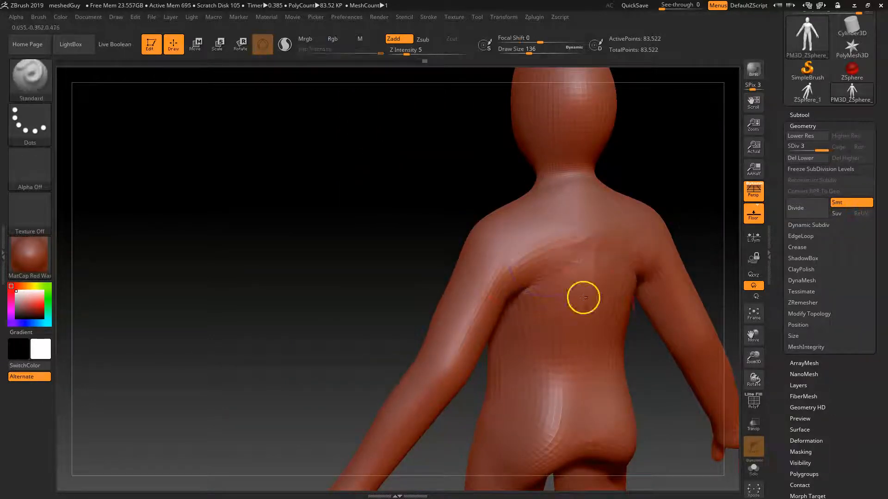
right_drag(584, 297, 620, 337)
mouse_move(527, 293)
mouse_down()
mouse_move(538, 351)
mouse_move(587, 291)
mouse_up()
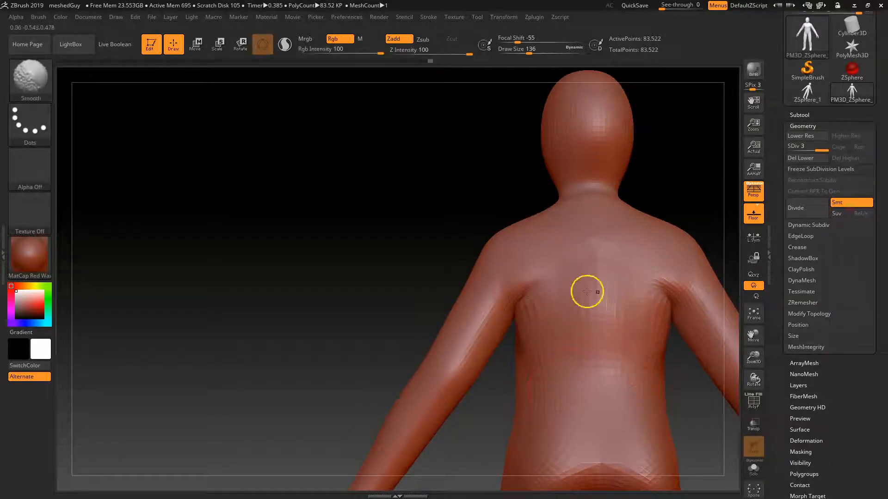
Step: Build up the upper arms and elbows with the Standard brush at Draw Size 80 and Z Intensity 5
mouse_move(440, 416)
right_down()
mouse_move(397, 317)
mouse_move(414, 254)
right_up()
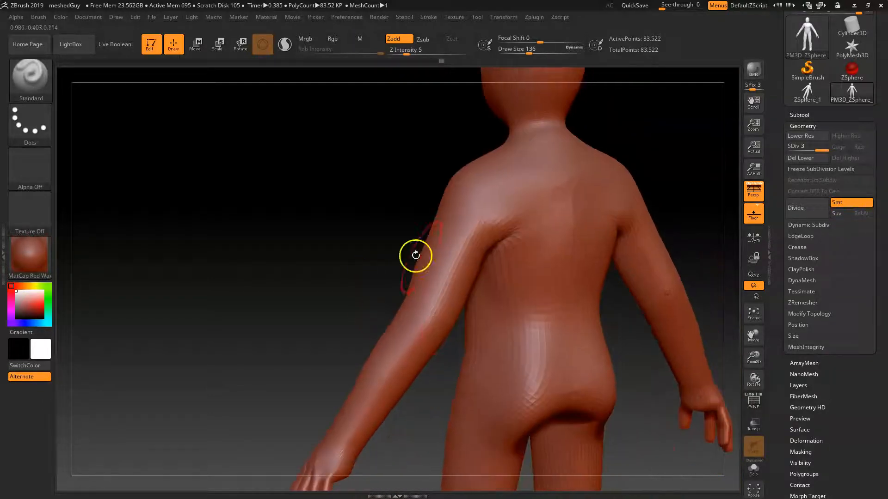
key(space)
drag(448, 329, 441, 329)
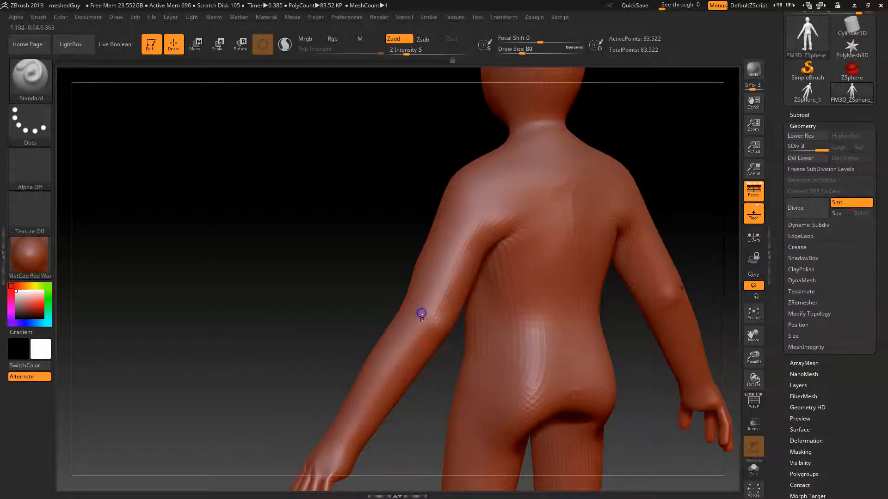
right_drag(468, 262, 434, 284)
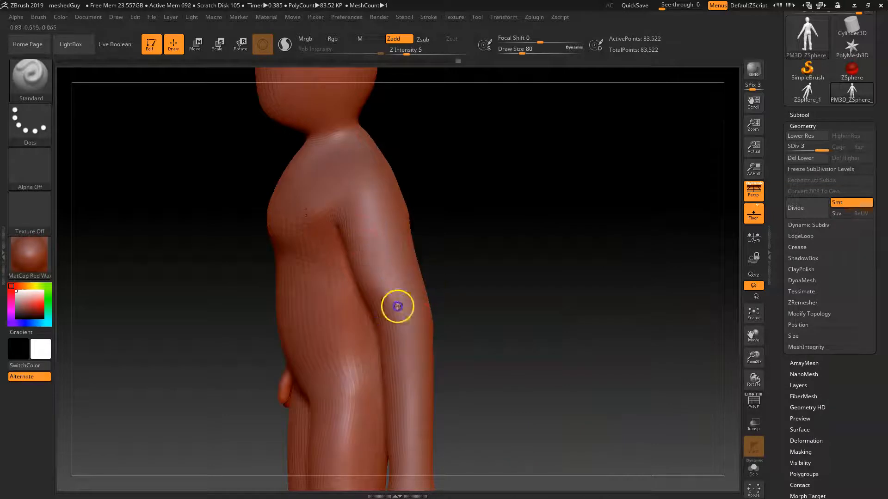
right_drag(406, 313, 401, 261)
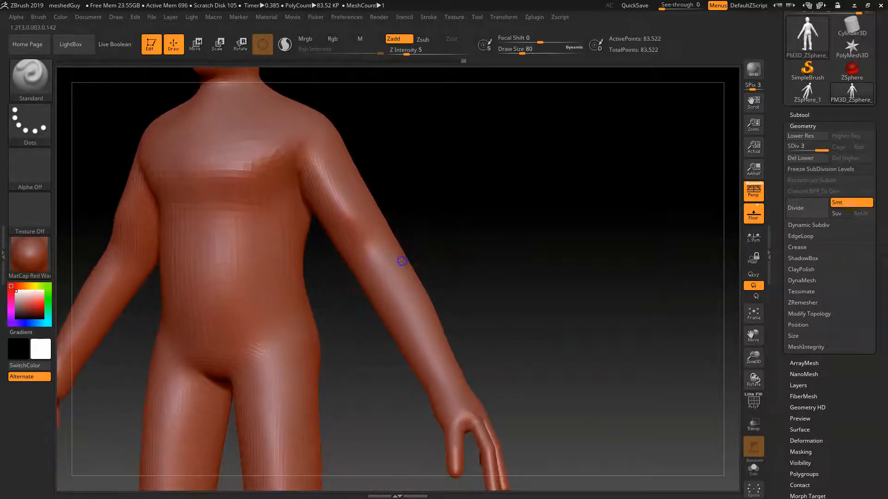
right_drag(410, 293, 411, 250)
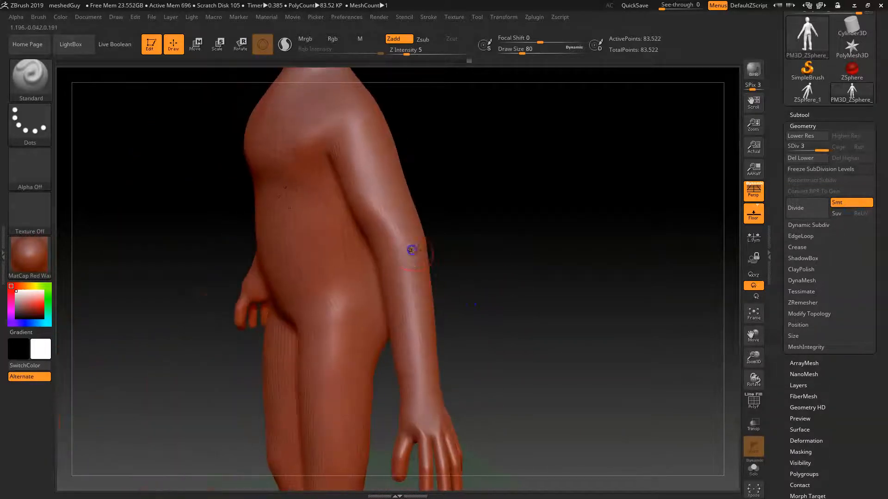
Step: Shape and smooth the forearms below the elbows from the front and back
mouse_move(471, 317)
right_down()
mouse_move(412, 368)
mouse_move(505, 317)
mouse_move(482, 323)
mouse_move(487, 304)
mouse_move(476, 337)
mouse_move(423, 297)
mouse_move(481, 338)
mouse_move(458, 272)
right_up()
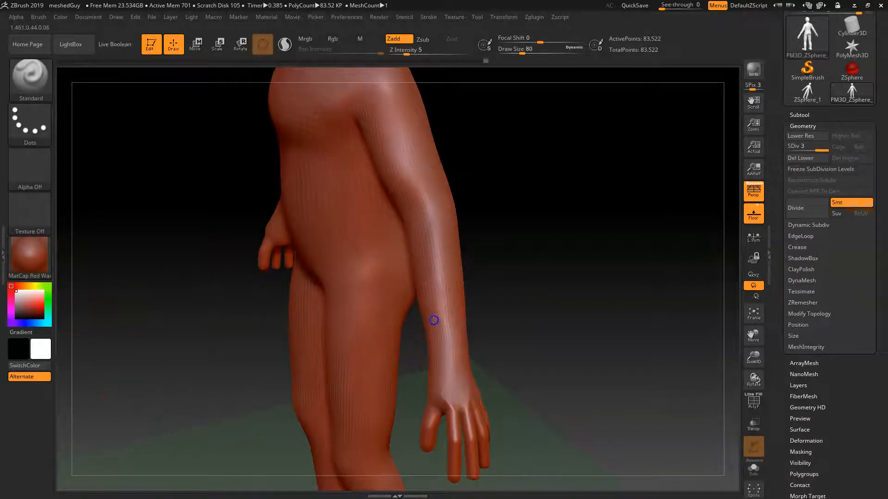
shift+click(441, 290)
mouse_move(482, 289)
mouse_down()
mouse_move(523, 307)
mouse_move(518, 302)
mouse_up()
mouse_move(382, 307)
mouse_down()
mouse_move(363, 274)
mouse_move(515, 243)
mouse_up()
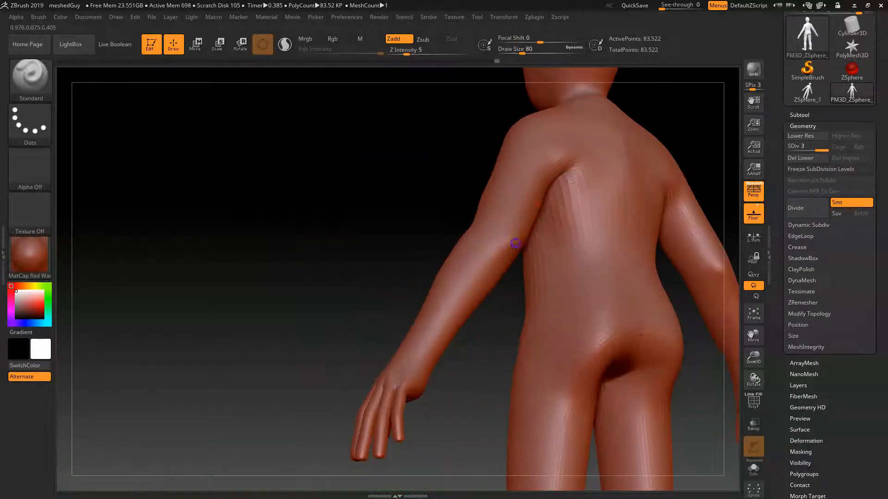
drag(418, 317, 515, 231)
drag(678, 287, 646, 303)
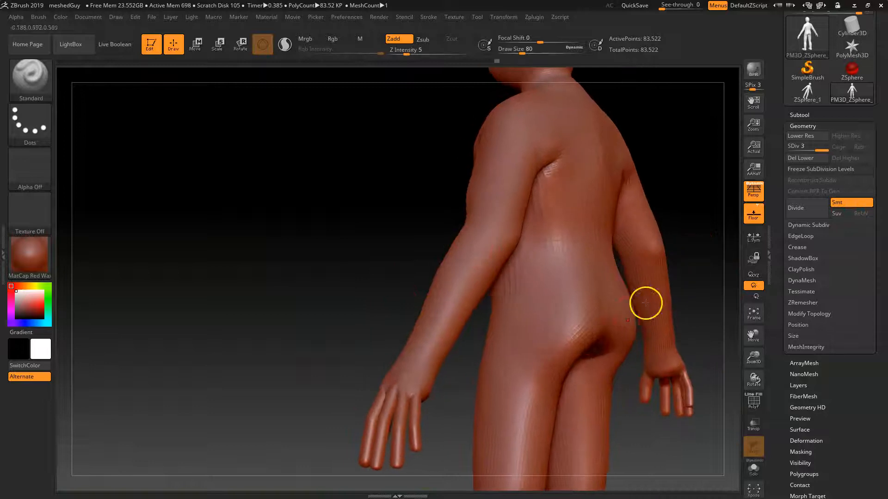
Step: Add volume to the buttocks and lower back with Draw Size 124 and Z Intensity 10, smoothing the strokes
key(space)
drag(586, 327, 593, 327)
drag(578, 361, 587, 361)
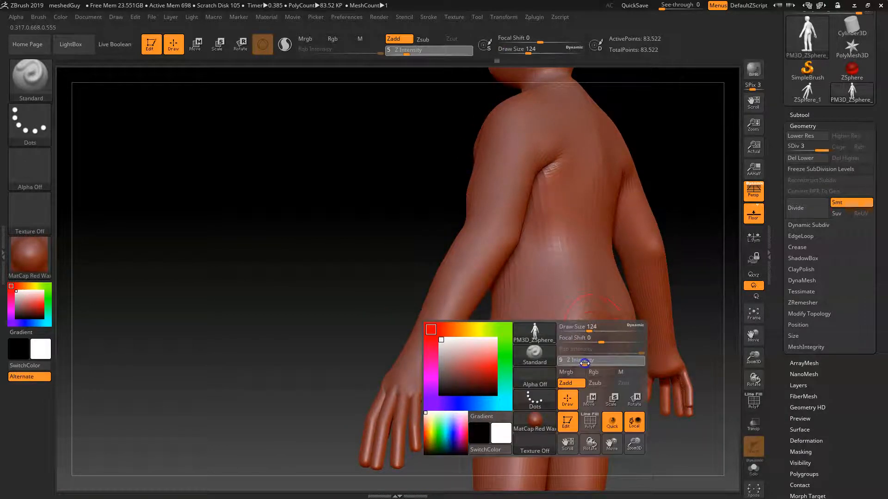
mouse_move(592, 307)
mouse_down()
mouse_move(597, 313)
mouse_move(552, 329)
mouse_up()
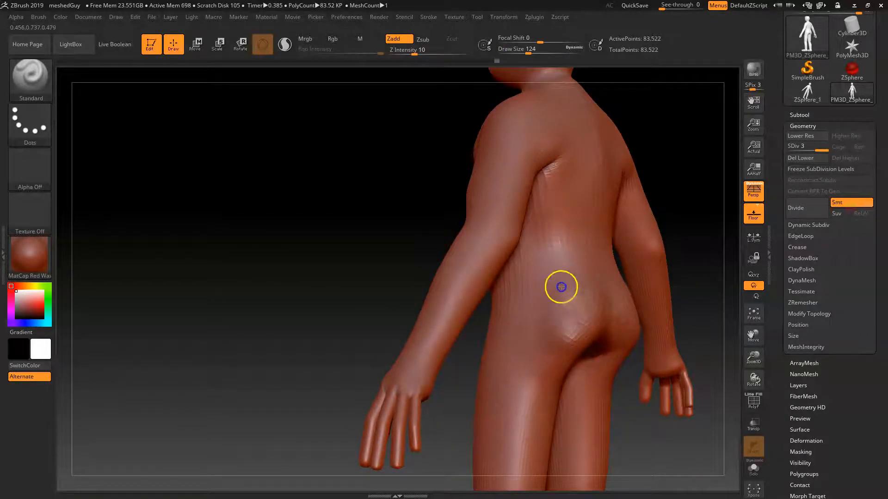
key(shift)
drag(694, 235, 620, 233)
drag(377, 221, 298, 233)
Step: Define the crease between the buttocks with Draw Size 39 and smooth its upper end
key(space)
drag(535, 331, 527, 333)
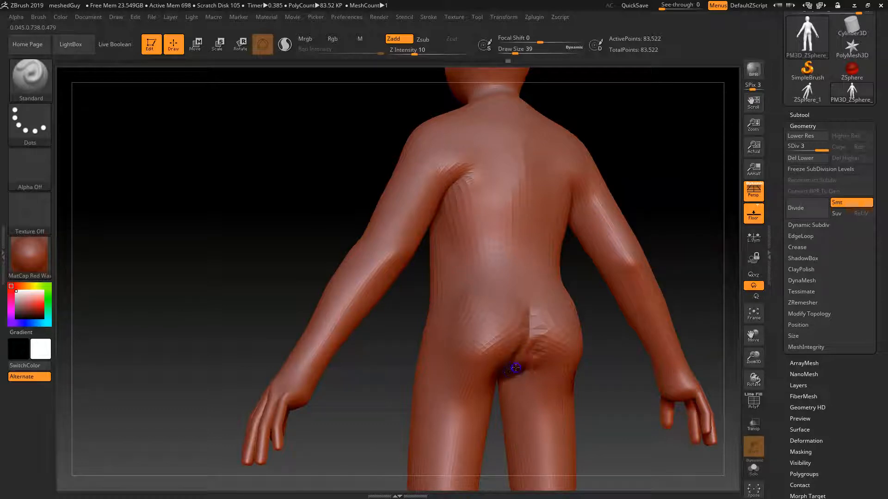
mouse_move(534, 320)
shift+mouse_down()
mouse_move(547, 325)
mouse_move(504, 331)
mouse_move(532, 310)
shift+mouse_up()
Step: Round out the lower buttocks with Draw Size 87 and smooth them into the hips
key(space)
drag(516, 342, 491, 370)
drag(380, 371, 433, 365)
mouse_move(514, 366)
mouse_down()
mouse_move(461, 375)
mouse_move(462, 363)
mouse_move(489, 353)
mouse_up()
drag(392, 406, 442, 401)
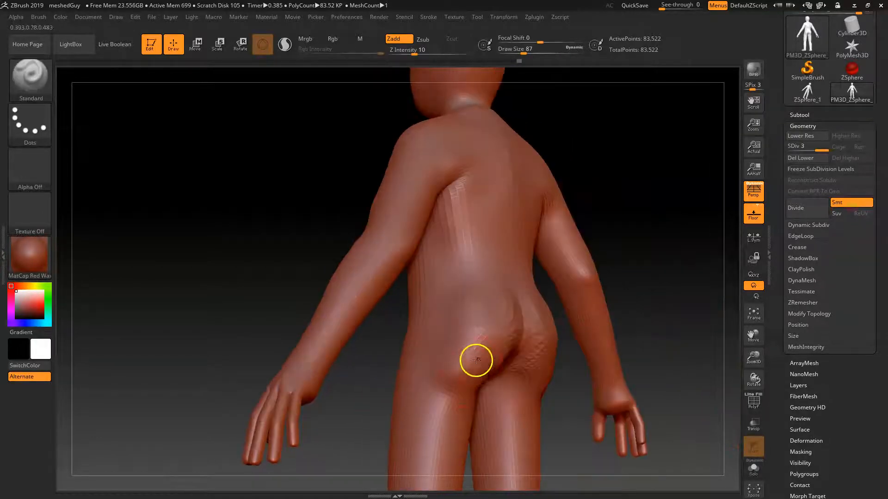
mouse_move(461, 321)
shift+mouse_down()
mouse_move(442, 358)
mouse_move(457, 395)
mouse_move(465, 363)
shift+mouse_up()
Step: Sculpt soft muscle forms on the abdomen and waist, and smooth them toward the hips
mouse_move(646, 234)
alt+mouse_down()
mouse_move(641, 211)
mouse_move(671, 254)
alt+mouse_up()
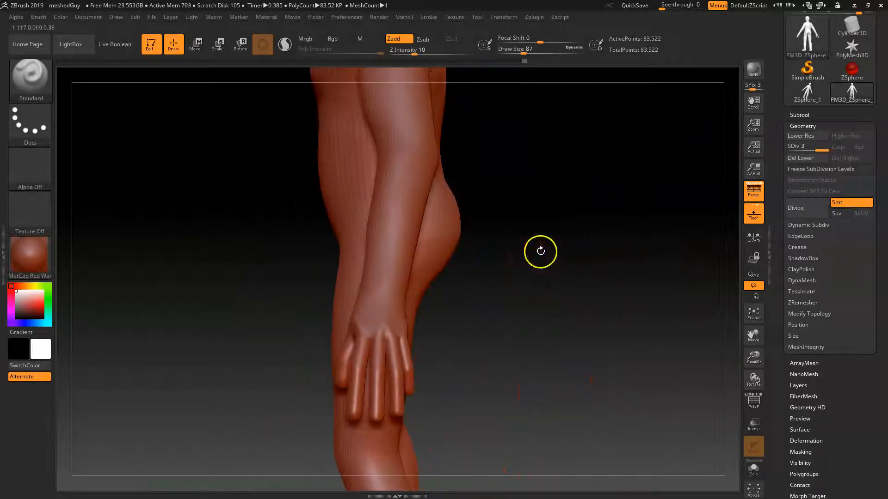
alt+drag(539, 251, 575, 258)
mouse_move(599, 168)
mouse_down()
mouse_move(450, 317)
mouse_move(412, 179)
mouse_up()
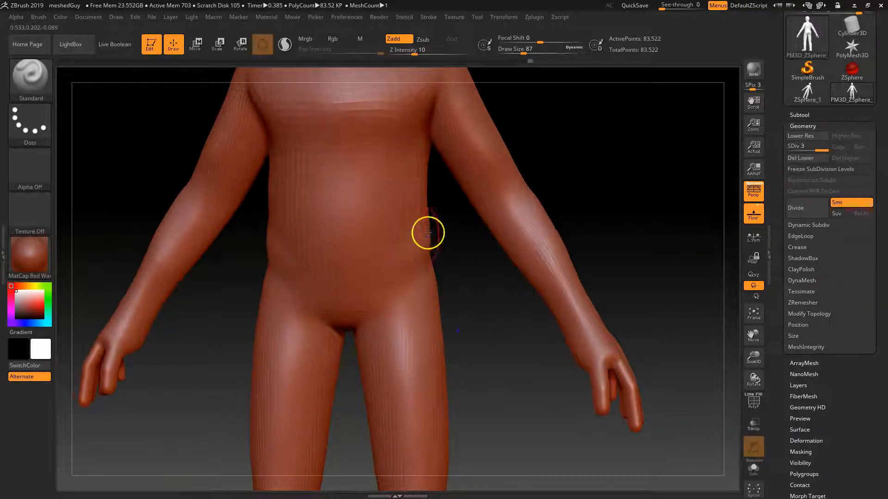
key(shift)
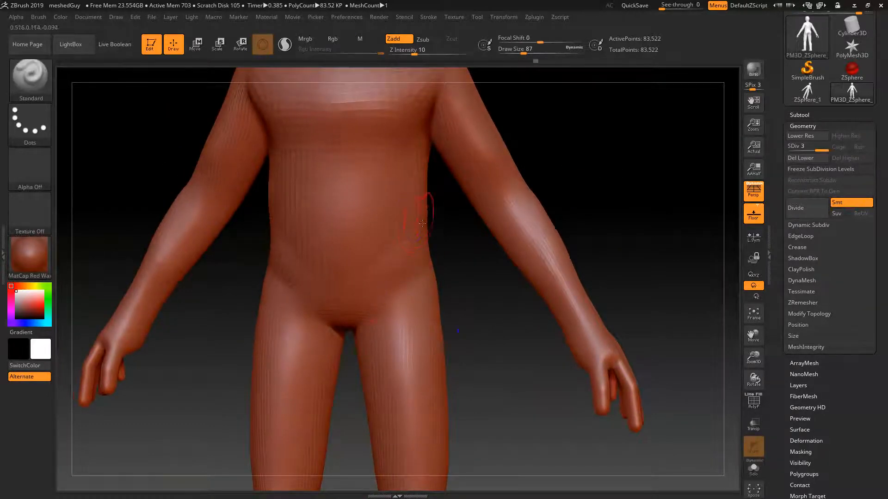
drag(455, 254, 360, 217)
click(347, 224)
drag(439, 240, 342, 225)
mouse_move(464, 321)
mouse_down()
mouse_move(452, 312)
mouse_move(460, 320)
mouse_up()
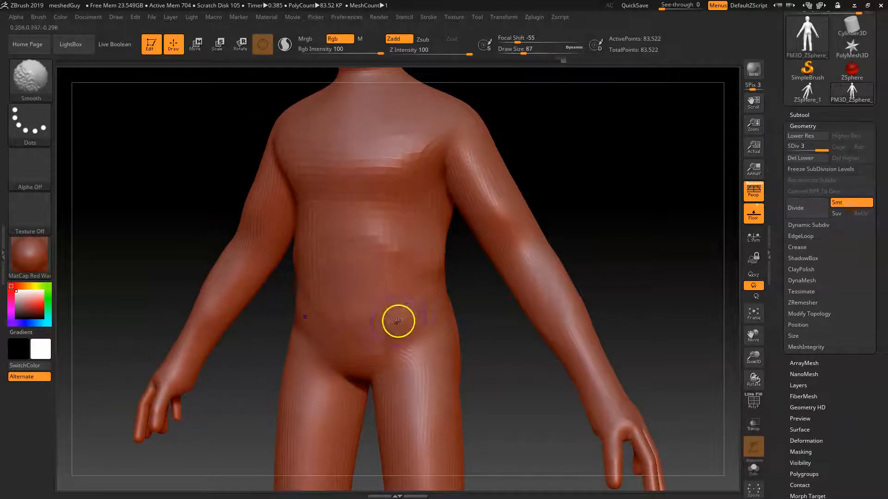
Step: Shape the knees from the front and smooth the area around the kneecaps
alt+drag(486, 390, 474, 273)
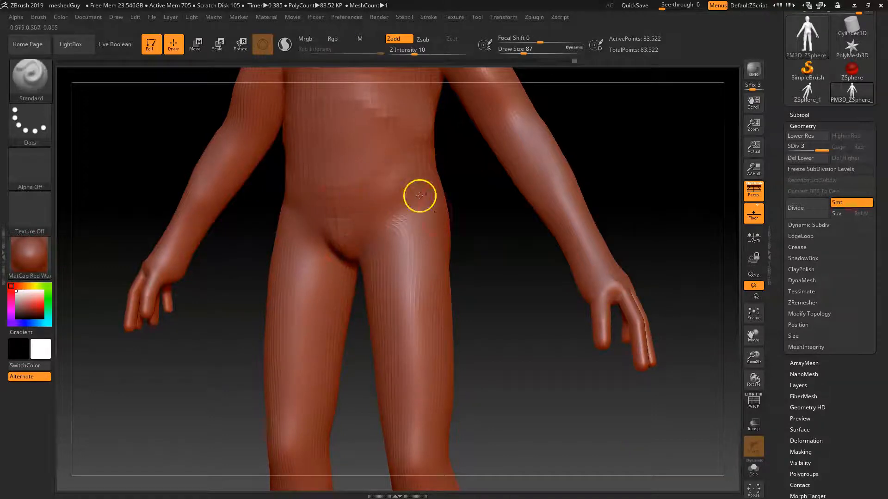
mouse_move(480, 273)
mouse_down()
mouse_move(486, 314)
mouse_move(462, 352)
mouse_move(481, 272)
mouse_up()
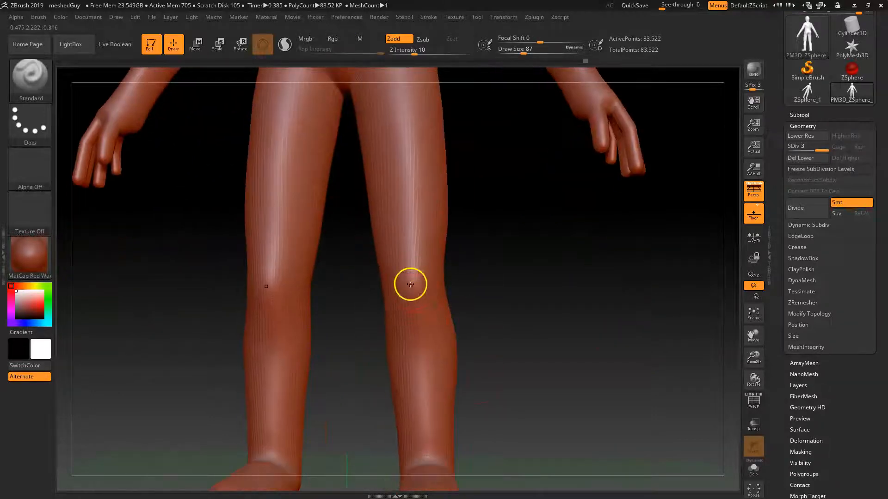
shift+drag(428, 285, 438, 274)
click(418, 319)
shift+drag(418, 319, 437, 314)
drag(495, 328, 479, 306)
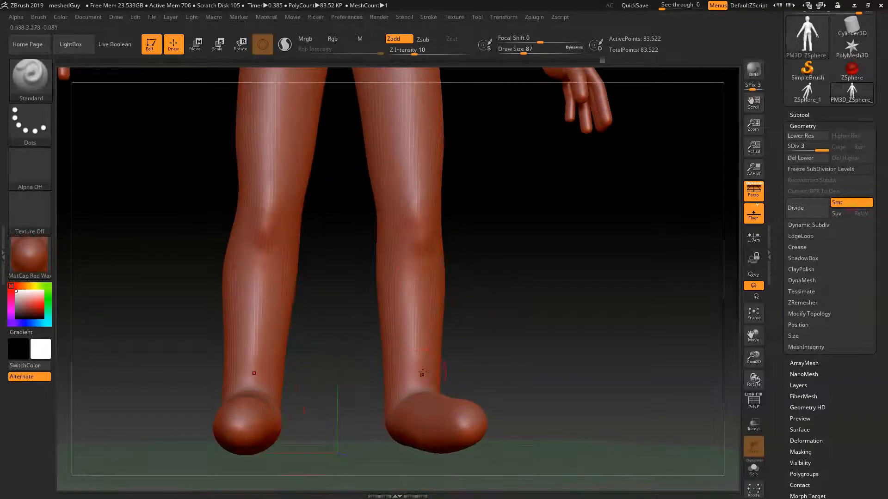
mouse_move(498, 284)
mouse_down()
mouse_move(474, 290)
mouse_move(510, 266)
mouse_move(508, 326)
mouse_up()
Step: Build up the front and inner thighs with the Standard brush and smooth the strokes
key(shift)
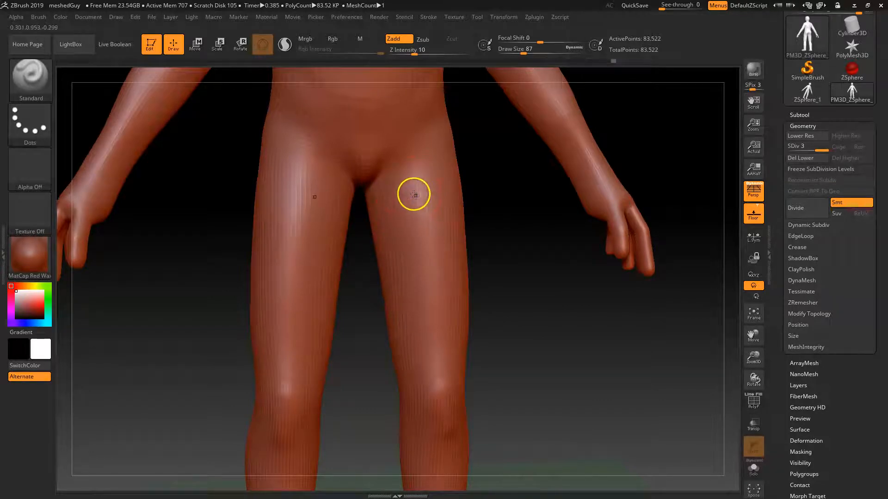
mouse_move(470, 314)
mouse_down()
mouse_move(406, 248)
mouse_move(395, 370)
mouse_move(392, 235)
mouse_up()
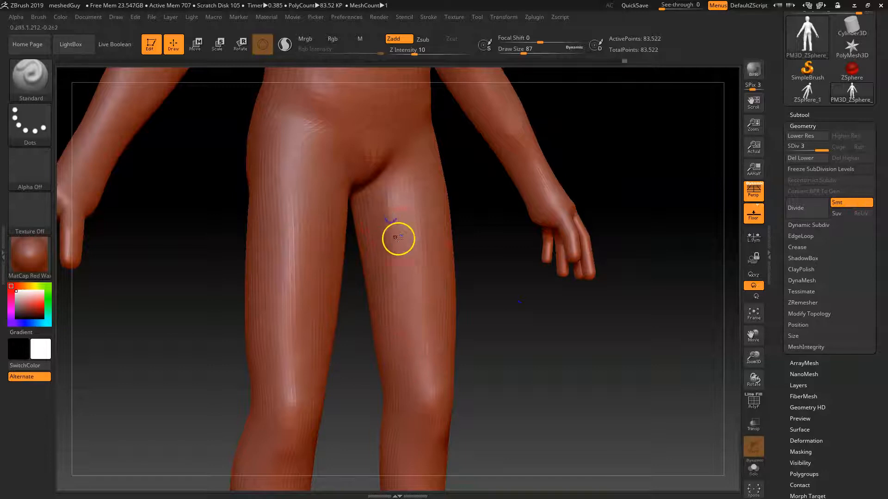
shift+drag(401, 379, 388, 287)
mouse_move(476, 329)
mouse_down()
mouse_move(489, 325)
mouse_move(387, 211)
mouse_up()
mouse_move(492, 297)
mouse_down()
mouse_move(368, 195)
mouse_move(394, 366)
mouse_up()
mouse_move(389, 236)
shift+mouse_down()
mouse_move(391, 206)
mouse_move(371, 247)
mouse_move(401, 296)
shift+mouse_up()
Step: Add soft volume to the outer and back thighs, and smooth it below the buttocks
mouse_move(465, 335)
mouse_down()
mouse_move(487, 368)
mouse_move(544, 335)
mouse_up()
mouse_move(516, 365)
mouse_down()
mouse_move(473, 274)
mouse_move(426, 353)
mouse_move(458, 342)
mouse_up()
drag(636, 309, 512, 220)
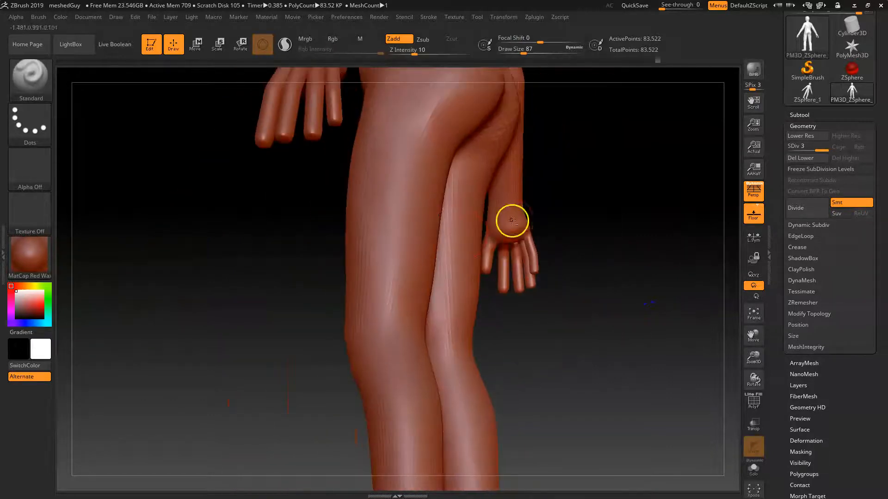
mouse_move(570, 353)
mouse_down()
mouse_move(467, 268)
mouse_move(402, 196)
mouse_move(437, 182)
mouse_up()
drag(424, 237, 427, 305)
mouse_move(435, 145)
shift+mouse_down()
mouse_move(430, 248)
mouse_move(417, 301)
mouse_move(377, 263)
shift+mouse_up()
Step: Hide the floor grid and build up the calf muscles below the backs of the knees
alt+drag(453, 334, 441, 247)
drag(434, 282, 491, 312)
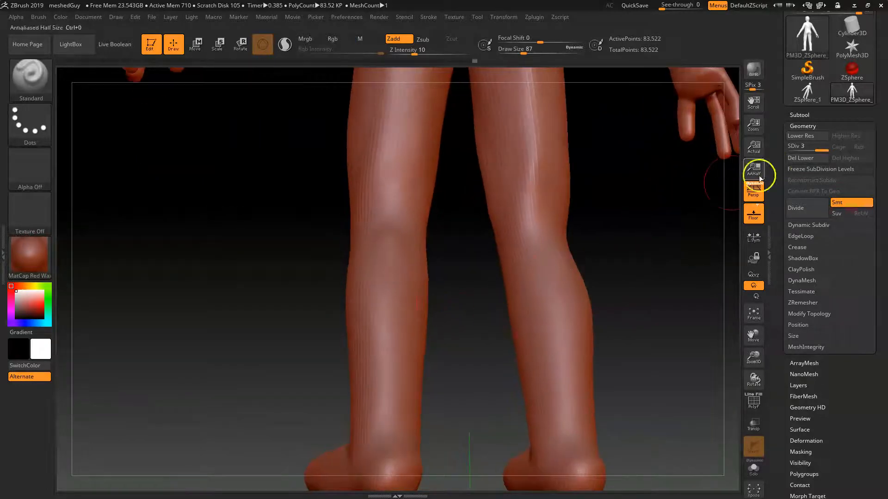
click(752, 210)
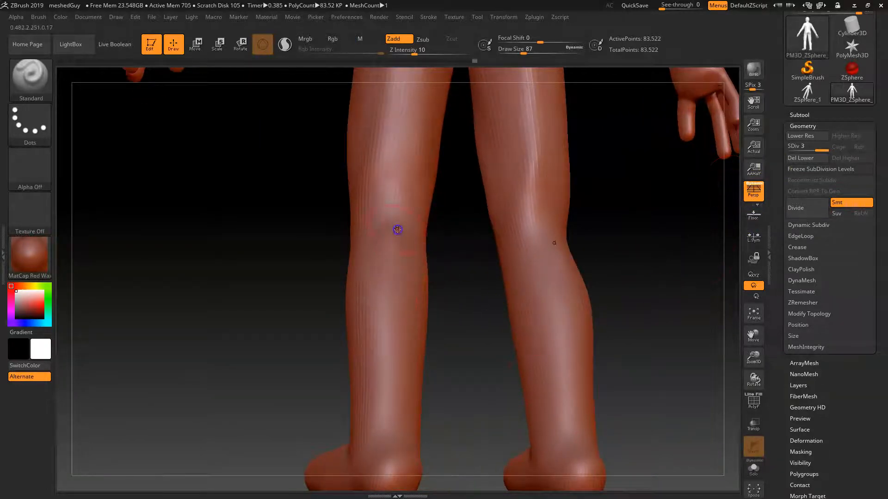
mouse_move(375, 267)
mouse_down()
mouse_move(381, 357)
mouse_move(366, 361)
mouse_move(374, 334)
mouse_up()
mouse_move(382, 388)
shift+mouse_down()
mouse_move(410, 282)
mouse_move(417, 292)
shift+mouse_up()
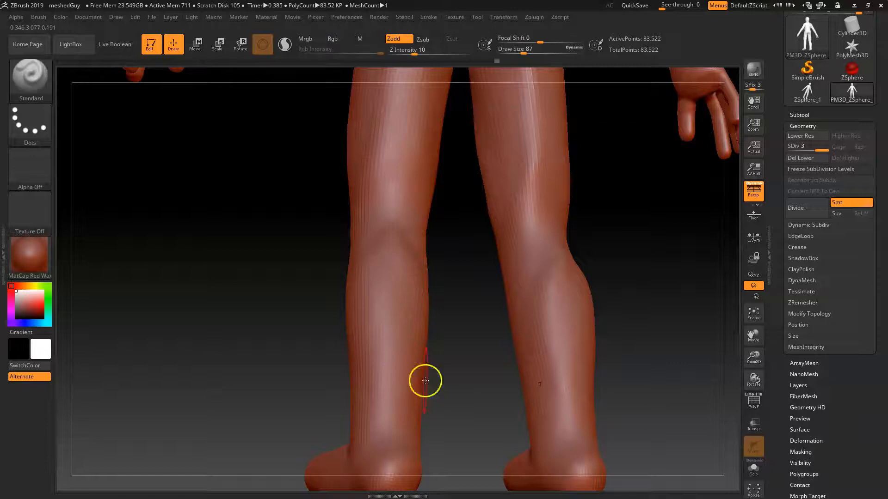
Step: Refine the calves toward the ankles with further Standard strokes and smoothing
drag(424, 378, 423, 326)
drag(374, 342, 369, 317)
mouse_move(370, 324)
shift+mouse_down()
mouse_move(373, 367)
mouse_move(362, 334)
shift+mouse_up()
mouse_move(429, 379)
mouse_down()
mouse_move(359, 295)
mouse_move(370, 351)
mouse_up()
alt+drag(374, 412, 401, 371)
mouse_move(386, 334)
shift+mouse_down()
mouse_move(374, 365)
mouse_move(383, 340)
shift+mouse_up()
Step: Smooth the ankles, heels and tops of the feet from several sides
mouse_move(416, 390)
mouse_down()
mouse_move(432, 389)
mouse_move(428, 345)
mouse_up()
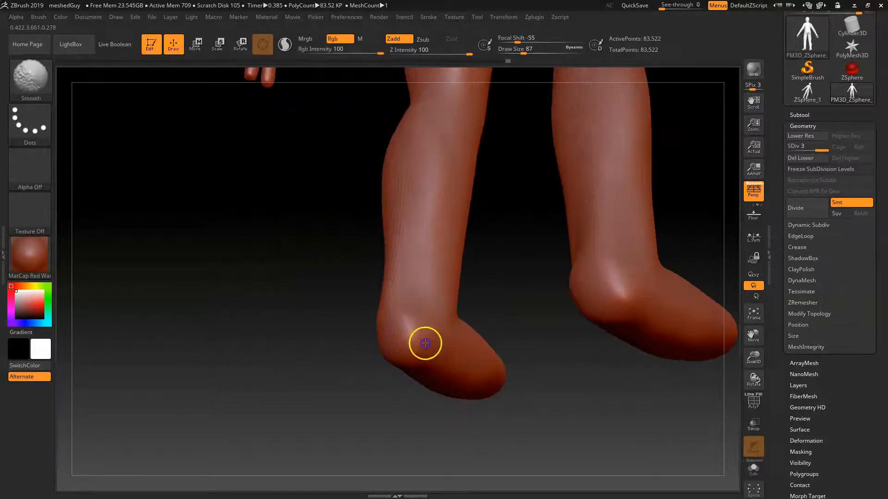
drag(387, 410, 398, 327)
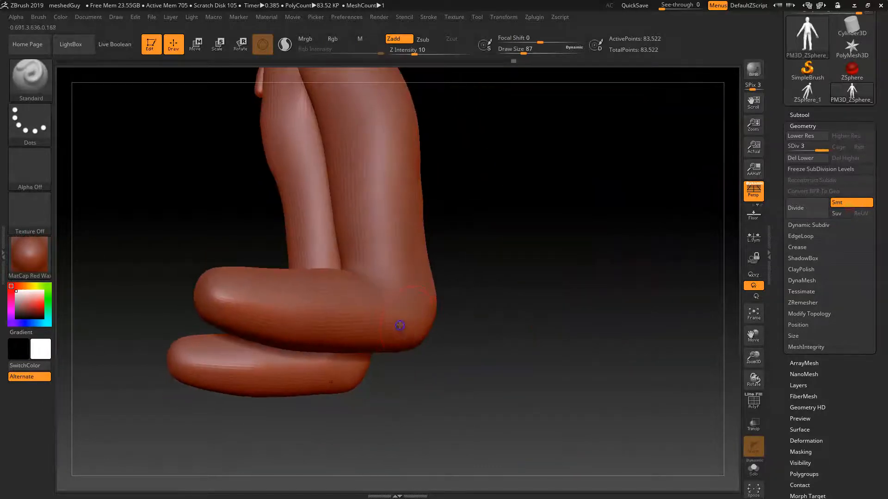
mouse_move(472, 337)
mouse_down()
mouse_move(529, 329)
mouse_move(528, 275)
mouse_move(370, 320)
mouse_move(547, 262)
mouse_move(388, 318)
mouse_up()
drag(624, 333, 529, 372)
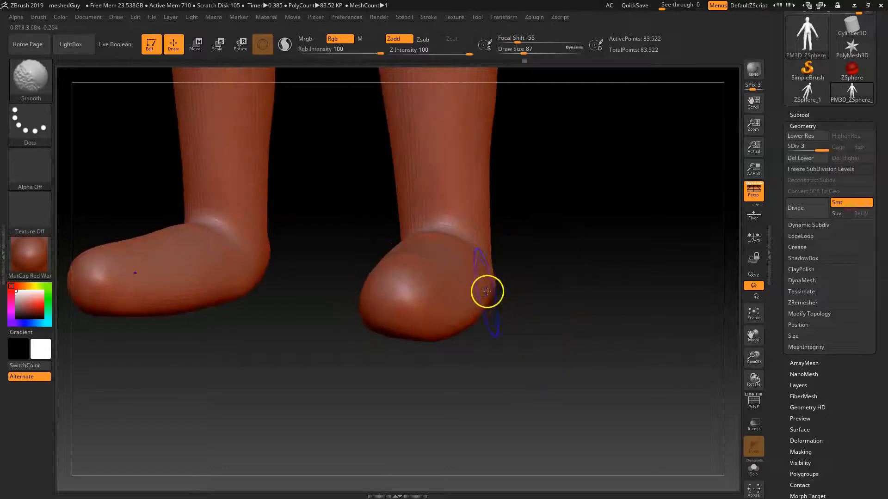
drag(519, 295, 522, 354)
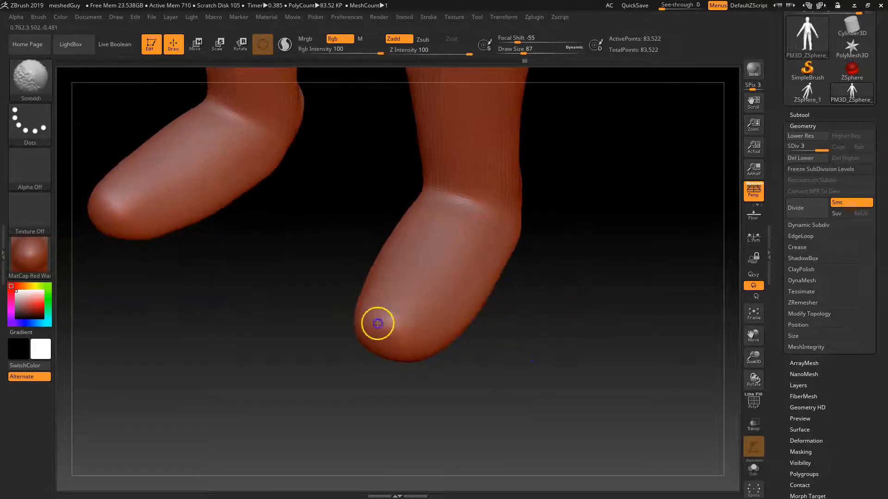
mouse_move(575, 301)
mouse_down()
mouse_move(586, 316)
mouse_move(578, 315)
mouse_up()
mouse_move(518, 263)
mouse_down()
mouse_move(570, 301)
mouse_move(474, 278)
mouse_move(535, 317)
mouse_move(478, 337)
mouse_move(543, 329)
mouse_up()
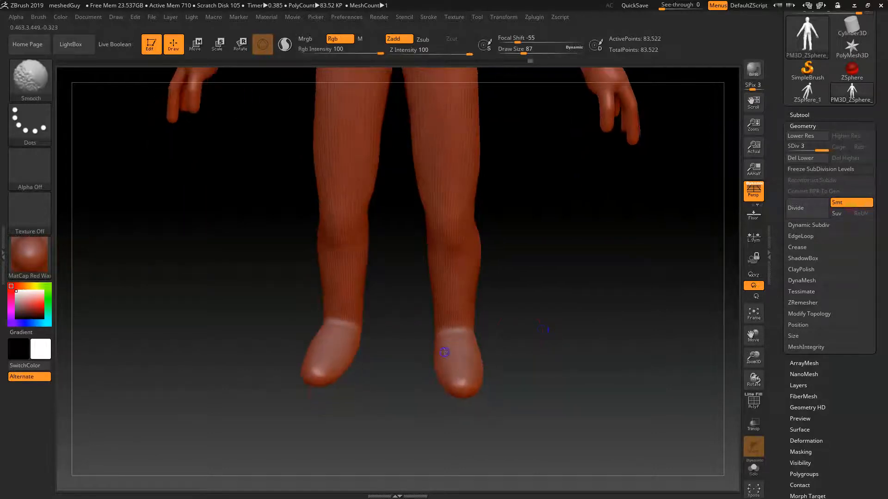
Step: Sculpt the back of the hand and the knuckle area with the Standard brush at Draw Size 37
mouse_move(532, 185)
alt+mouse_down()
mouse_move(529, 333)
mouse_move(552, 310)
alt+mouse_up()
mouse_move(627, 213)
alt+mouse_down()
mouse_move(614, 260)
mouse_move(615, 241)
mouse_move(499, 249)
alt+mouse_up()
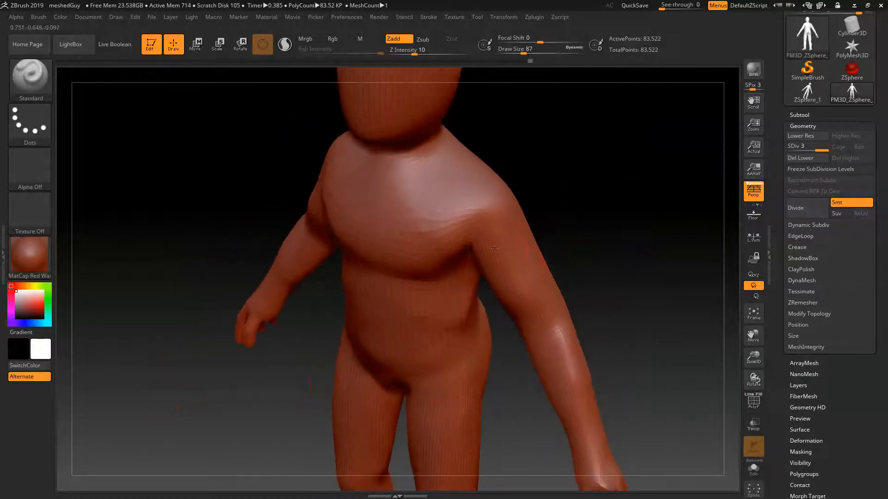
alt+drag(622, 336, 558, 220)
alt+drag(586, 309, 550, 230)
mouse_move(581, 294)
mouse_down()
mouse_move(572, 303)
mouse_move(645, 344)
mouse_move(559, 173)
mouse_up()
key(space)
drag(480, 248, 468, 250)
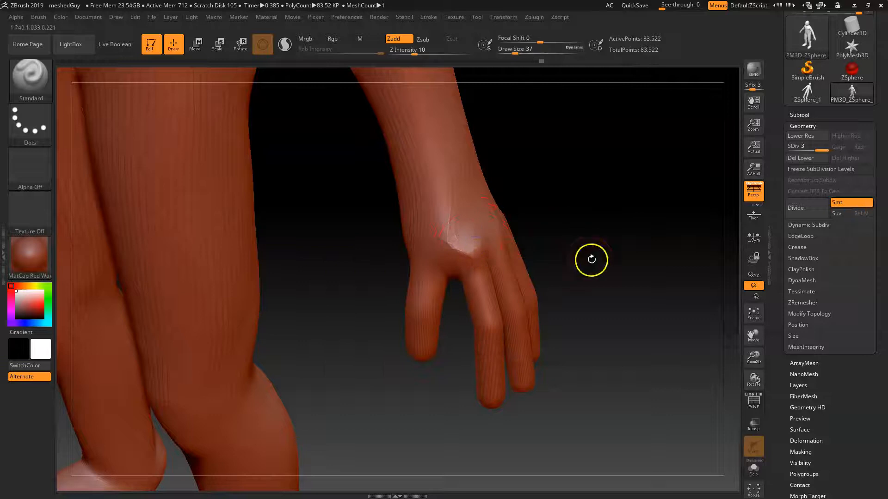
drag(592, 259, 524, 249)
drag(587, 217, 445, 247)
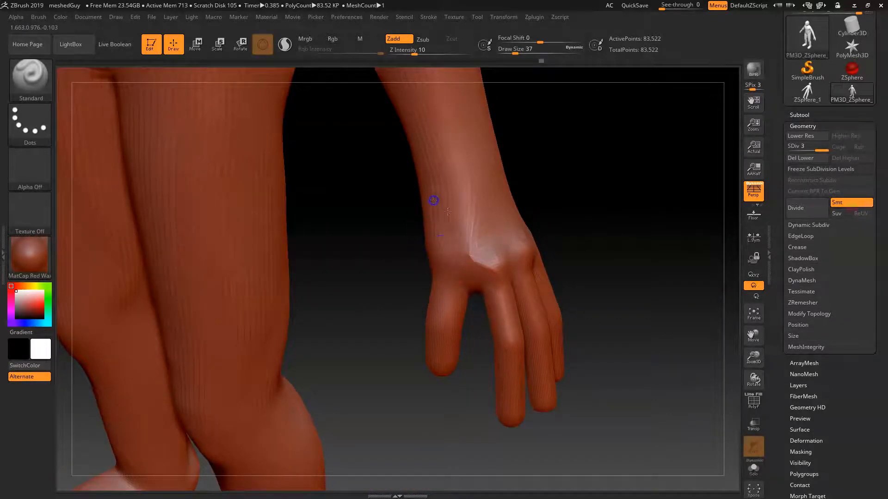
Step: Build up the fleshy forms of the palm with Standard strokes and smooth them into the heel of the hand
mouse_move(512, 206)
mouse_down()
mouse_move(595, 170)
mouse_move(543, 202)
mouse_move(531, 180)
mouse_move(393, 237)
mouse_move(553, 147)
mouse_move(545, 160)
mouse_up()
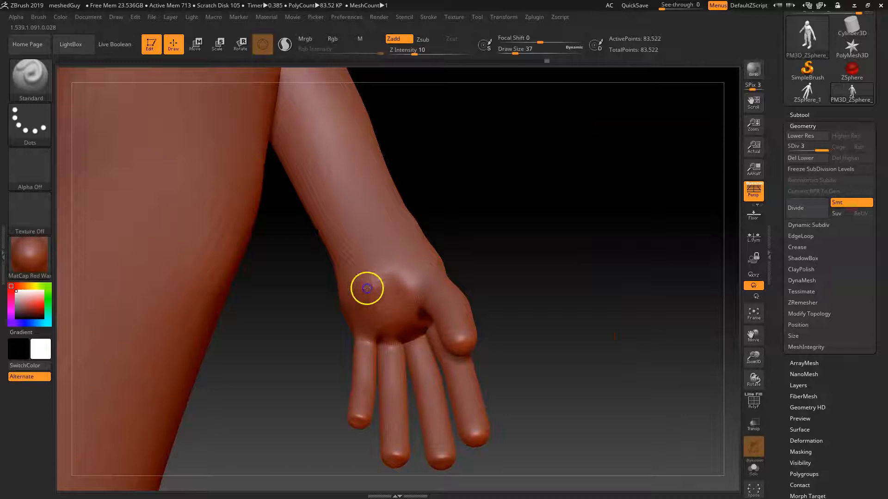
mouse_move(351, 273)
mouse_down()
mouse_move(396, 295)
mouse_move(390, 304)
mouse_up()
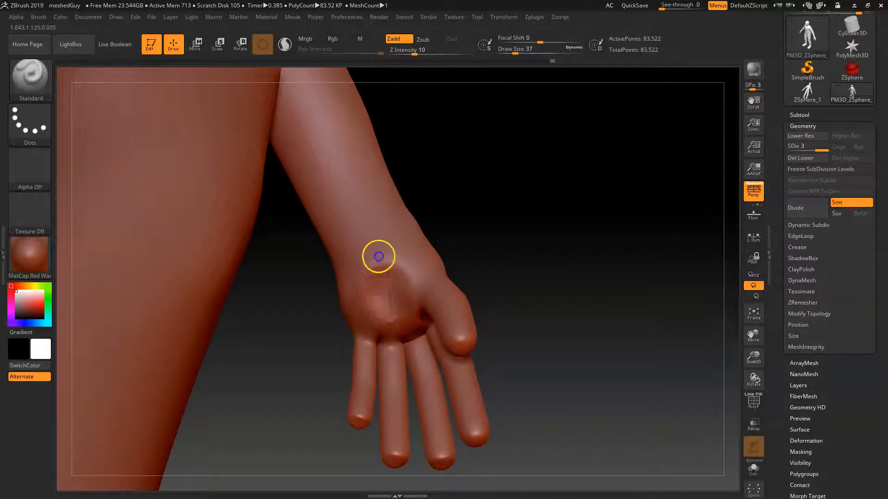
drag(401, 241, 370, 282)
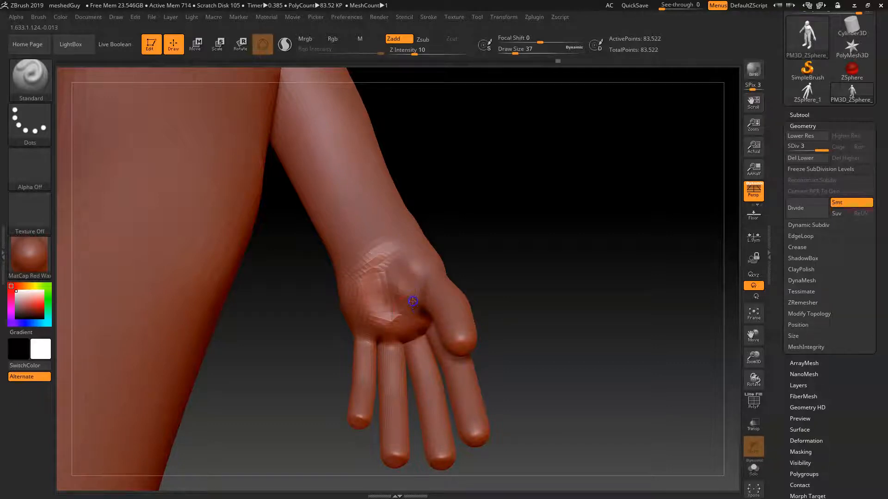
key(shift)
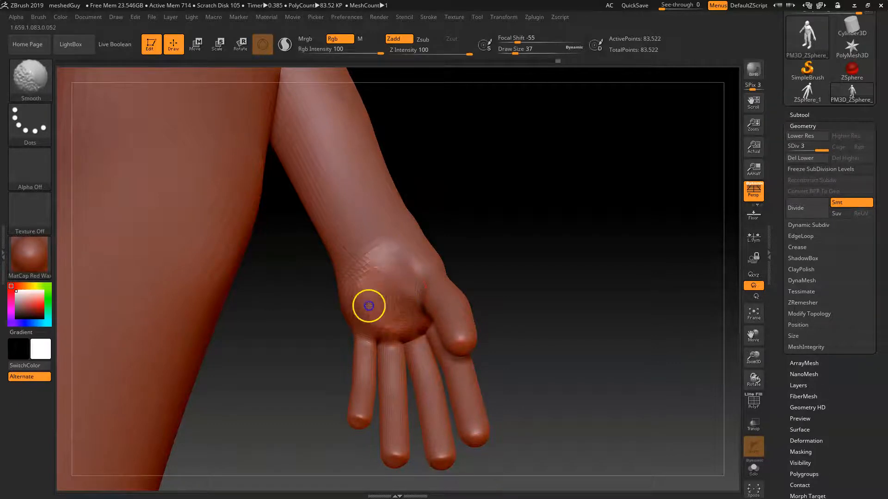
mouse_move(525, 240)
mouse_down()
mouse_move(523, 299)
mouse_move(564, 235)
mouse_move(602, 207)
mouse_up()
drag(592, 289, 520, 300)
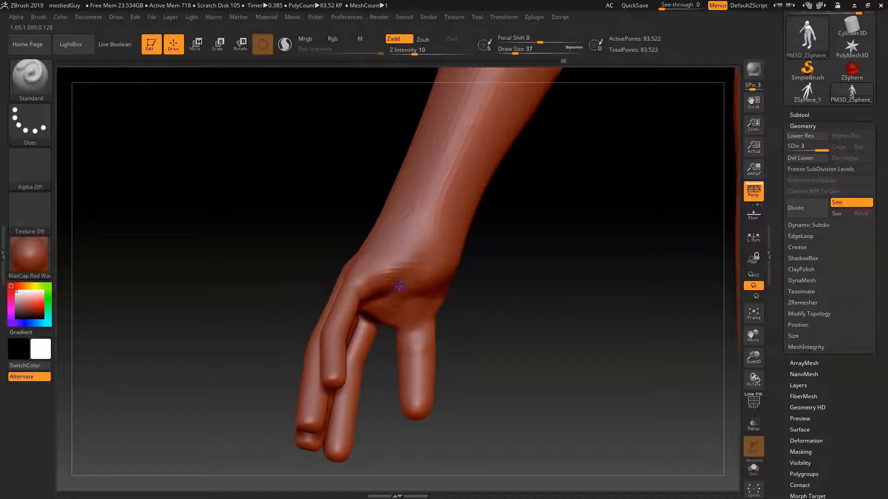
Step: Smooth the palm around the thumb base and the roots of the fingers from several angles
key(shift)
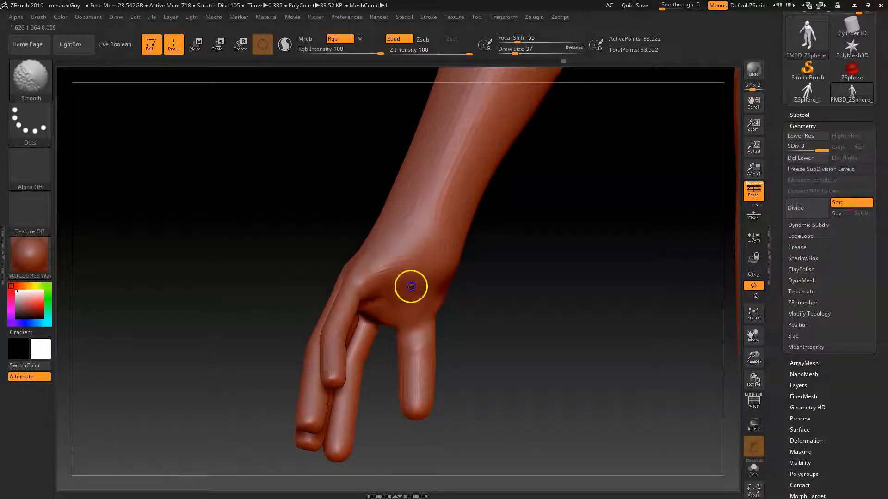
mouse_move(485, 321)
mouse_down()
mouse_move(483, 264)
mouse_move(423, 294)
mouse_up()
key(shift)
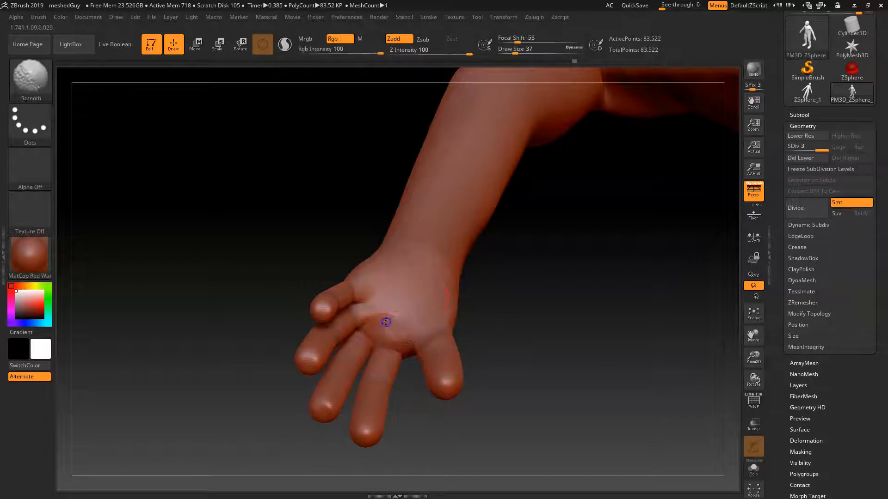
mouse_move(523, 307)
shift+mouse_down()
mouse_move(515, 365)
mouse_move(395, 336)
shift+mouse_up()
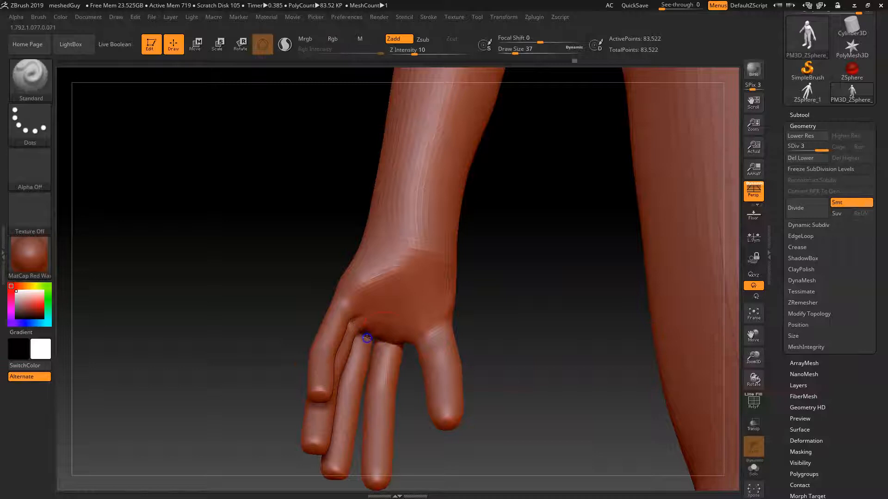
key(shift)
mouse_move(474, 329)
mouse_down()
mouse_move(529, 351)
mouse_move(478, 331)
mouse_move(425, 328)
mouse_up()
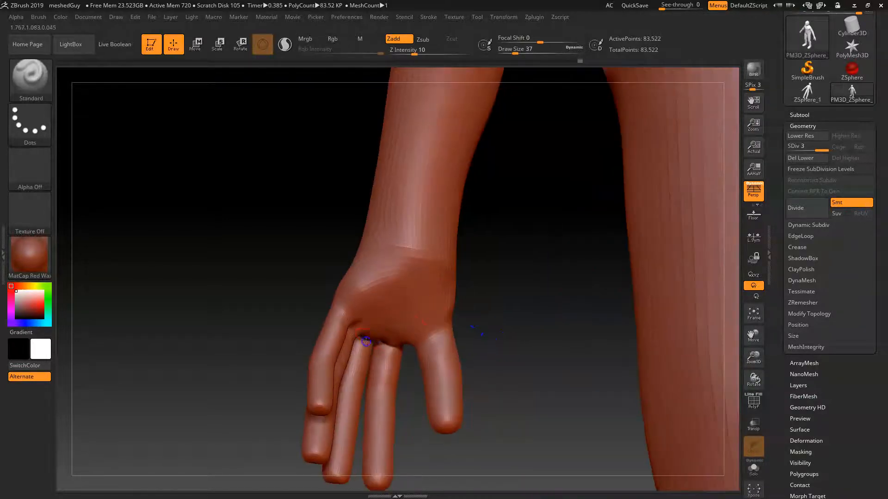
key(shift)
Step: Try broad Standard strokes on the forearm at Draw Size 251 and Z Intensity 35, undoing each one
mouse_move(490, 240)
mouse_down()
mouse_move(512, 291)
mouse_move(381, 210)
mouse_move(327, 222)
mouse_move(293, 288)
mouse_up()
mouse_move(453, 330)
mouse_down()
mouse_move(468, 359)
mouse_move(482, 315)
mouse_move(541, 348)
mouse_move(538, 315)
mouse_up()
alt+drag(466, 295, 512, 291)
key(space)
drag(424, 270, 442, 268)
drag(434, 299, 448, 299)
drag(483, 260, 491, 262)
drag(411, 229, 437, 257)
drag(547, 258, 475, 257)
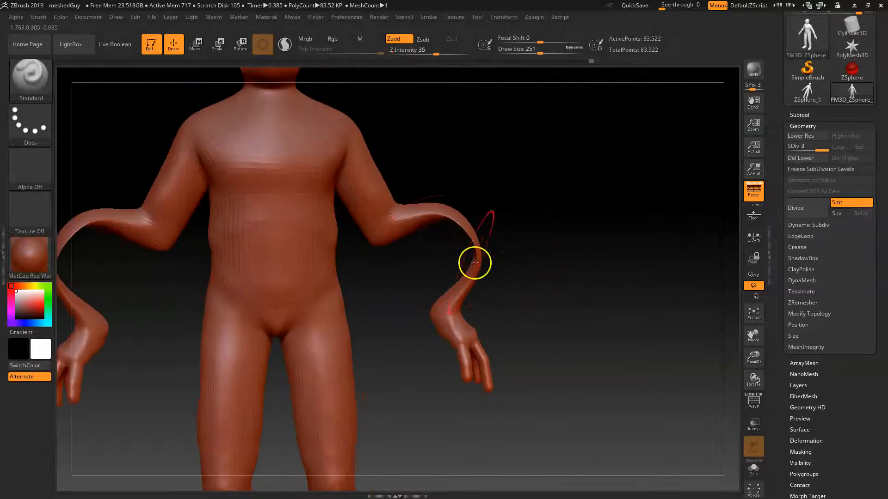
key(ctrl+z)
drag(418, 240, 429, 246)
drag(511, 259, 485, 273)
key(ctrl+z)
drag(411, 229, 444, 283)
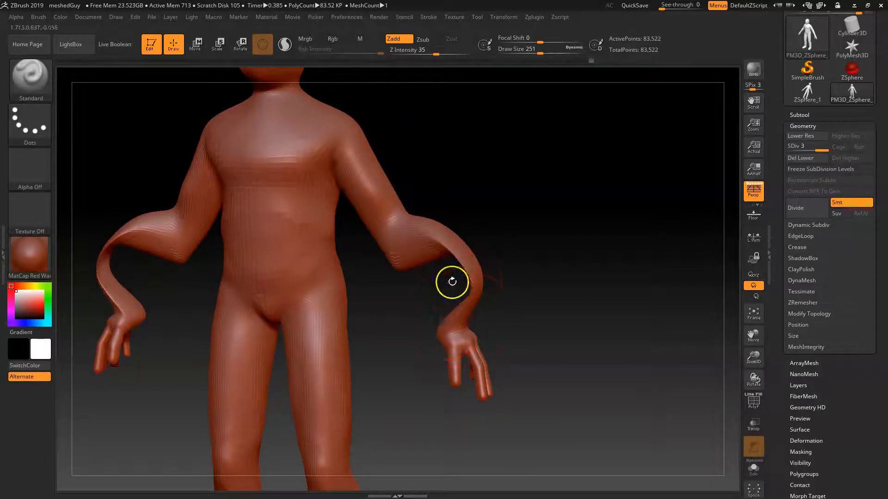
key(ctrl+z)
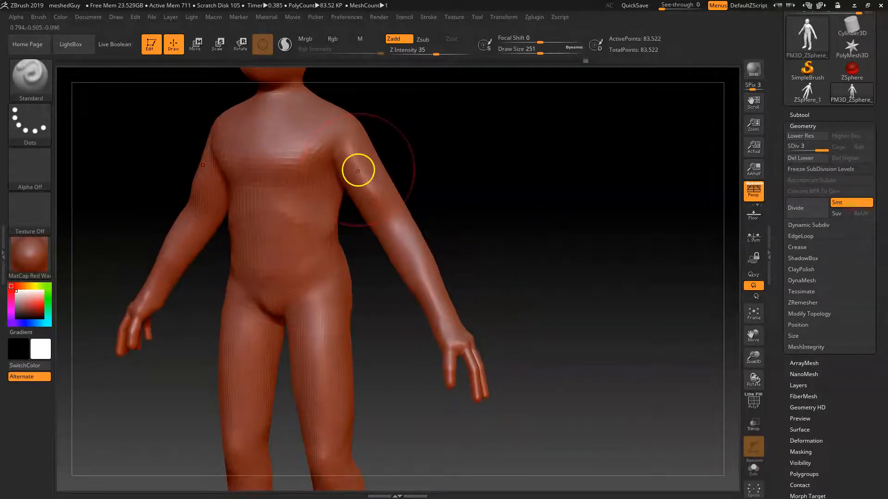
Step: Enable BackfaceMask in the Standard brush's auto masking settings
click(41, 17)
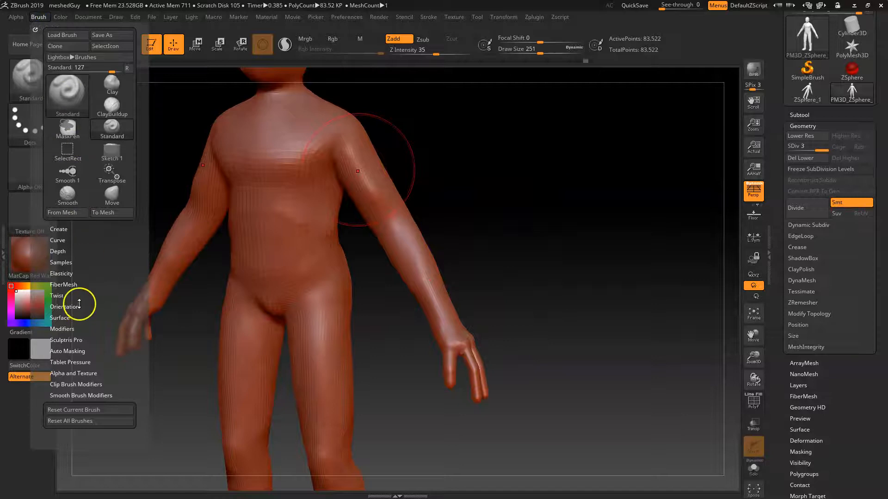
click(76, 351)
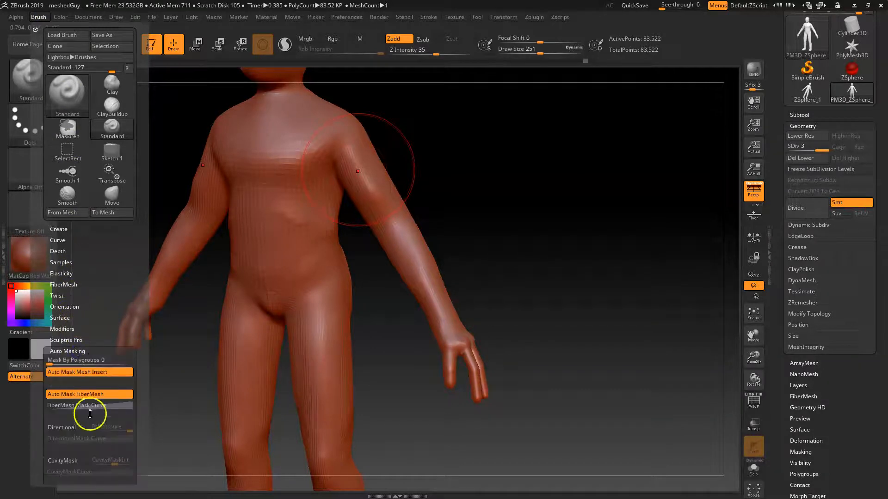
drag(79, 431, 90, 381)
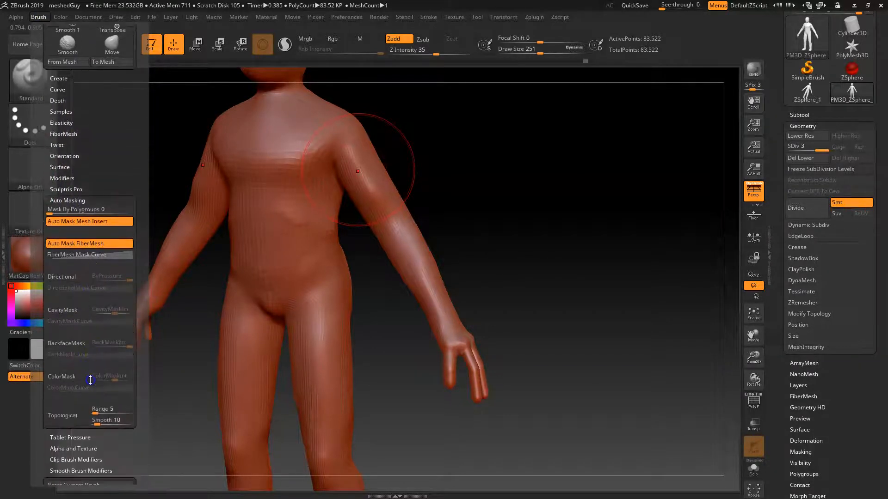
click(74, 344)
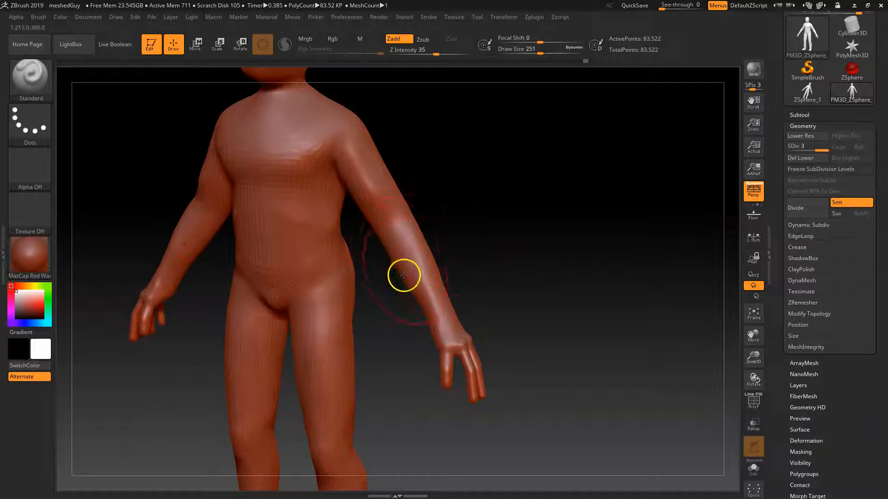
Step: Test the backface-masked brush with a stroke on the forearm and undo it
mouse_move(412, 263)
mouse_down()
mouse_move(420, 242)
mouse_move(415, 250)
mouse_move(430, 260)
mouse_move(467, 249)
mouse_up()
mouse_move(535, 272)
mouse_down()
mouse_move(565, 253)
mouse_move(545, 272)
mouse_up()
key(ctrl+z)
Step: Sculpt the upper back muscles with the Standard brush at Draw Size 149 and Z Intensity 15, and smooth them
mouse_move(515, 289)
shift+mouse_down()
mouse_move(497, 260)
mouse_move(498, 275)
shift+mouse_up()
mouse_move(438, 282)
mouse_down()
mouse_move(513, 317)
mouse_move(451, 306)
mouse_move(514, 311)
mouse_move(479, 275)
mouse_move(634, 250)
mouse_move(647, 224)
mouse_up()
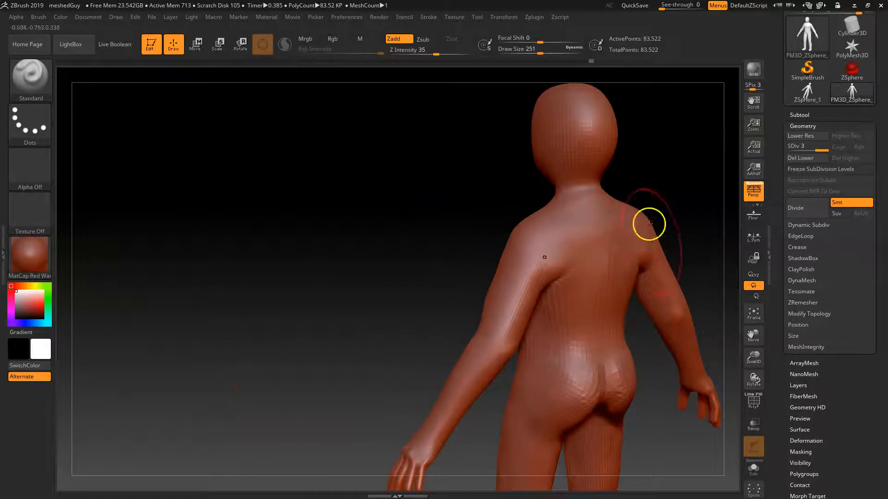
mouse_move(657, 186)
alt+mouse_down()
mouse_move(552, 172)
mouse_move(590, 170)
alt+mouse_up()
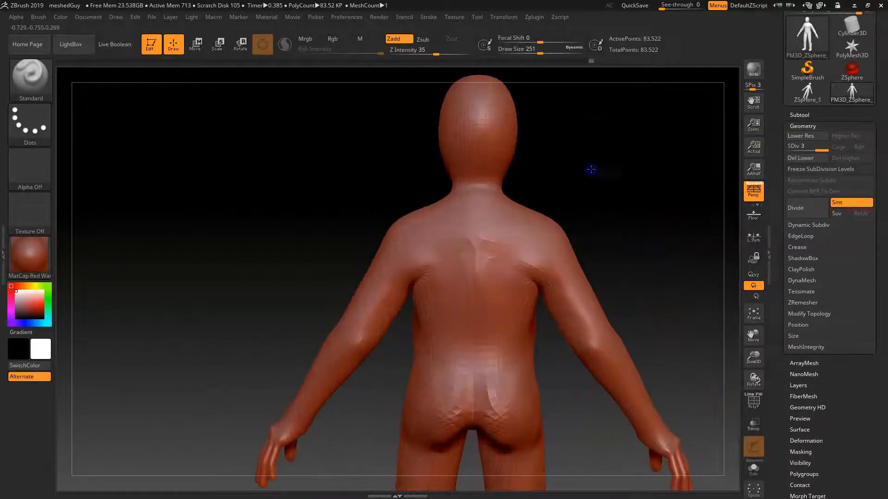
key(space)
drag(456, 267, 441, 271)
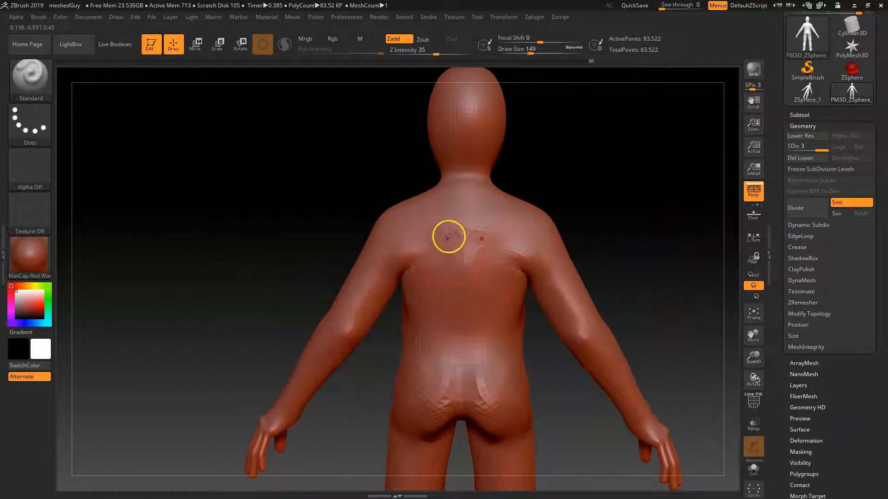
drag(448, 236, 432, 321)
key(ctrl+z)
key(space)
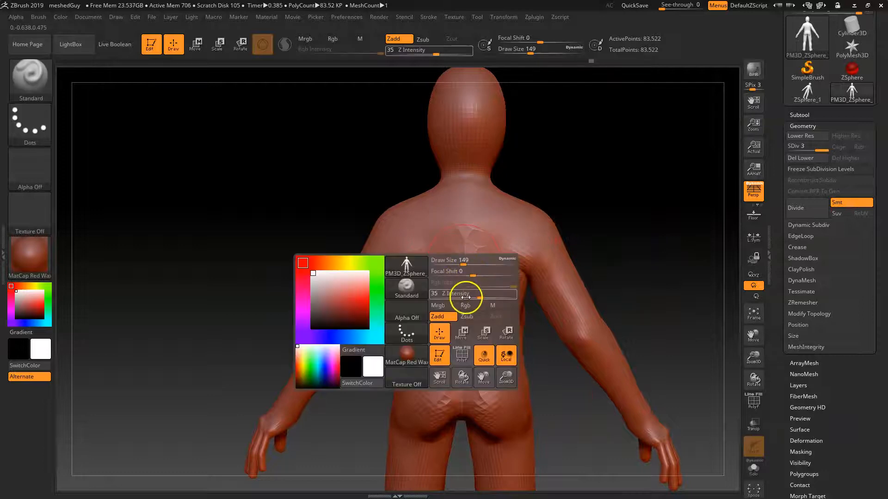
drag(473, 299, 464, 299)
drag(447, 235, 432, 309)
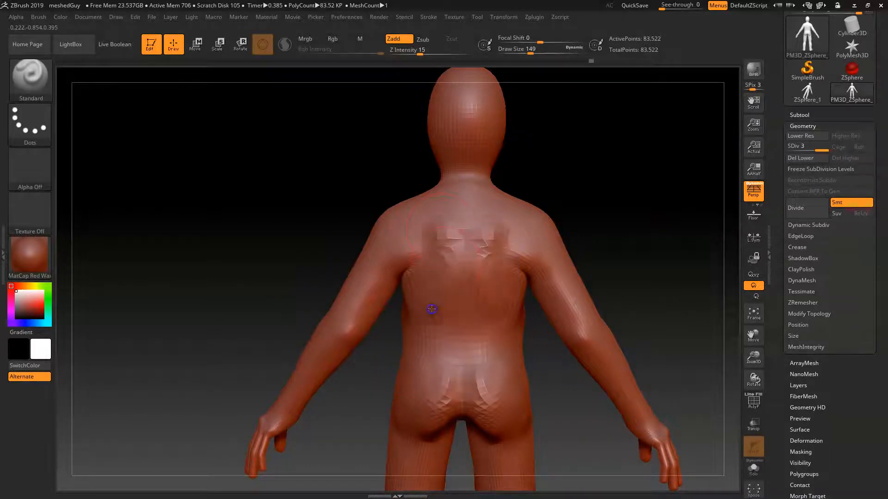
mouse_move(437, 241)
shift+mouse_down()
mouse_move(444, 265)
mouse_move(458, 262)
shift+mouse_up()
Step: Define the spine line down the middle of the back at Draw Size 56 and soften it with smoothing
drag(629, 215, 643, 198)
alt+drag(587, 260, 588, 231)
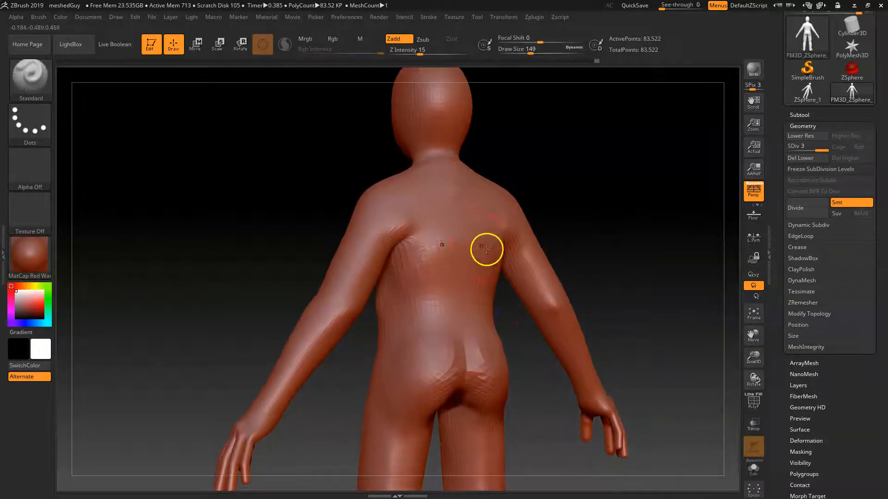
key(space)
drag(474, 248, 462, 248)
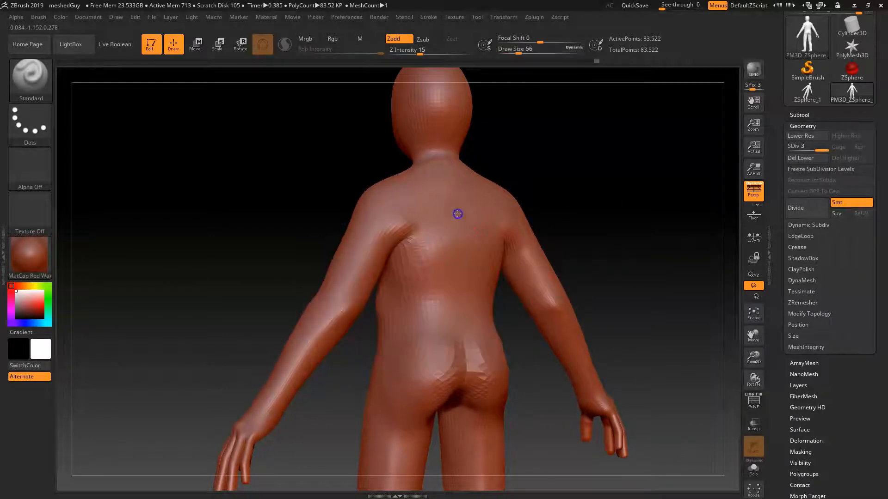
key(shift)
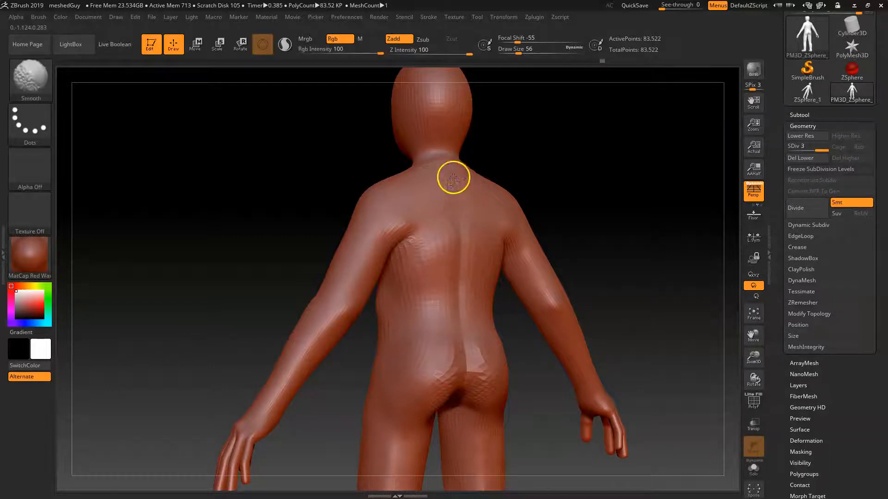
Step: Shape the collarbone area and the base of the neck from the front, smoothing the strokes
mouse_move(563, 163)
mouse_down()
mouse_move(590, 173)
mouse_move(545, 194)
mouse_move(575, 193)
mouse_move(561, 204)
mouse_move(531, 201)
mouse_up()
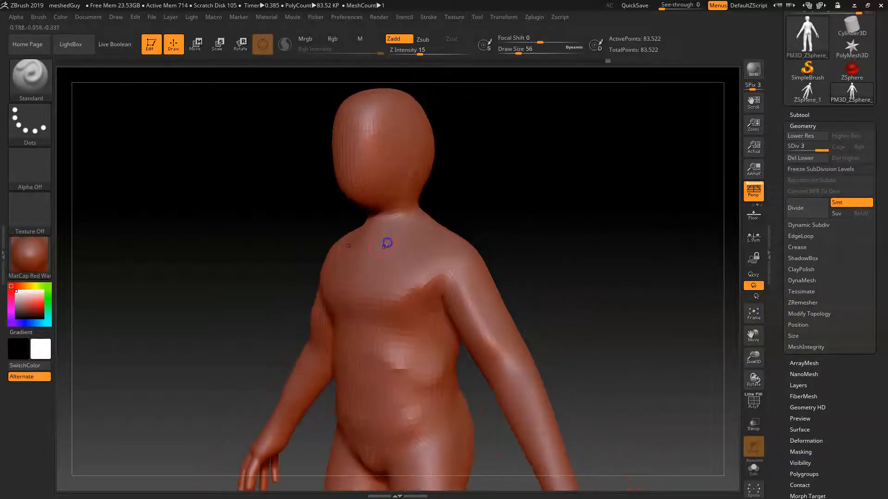
key(shift)
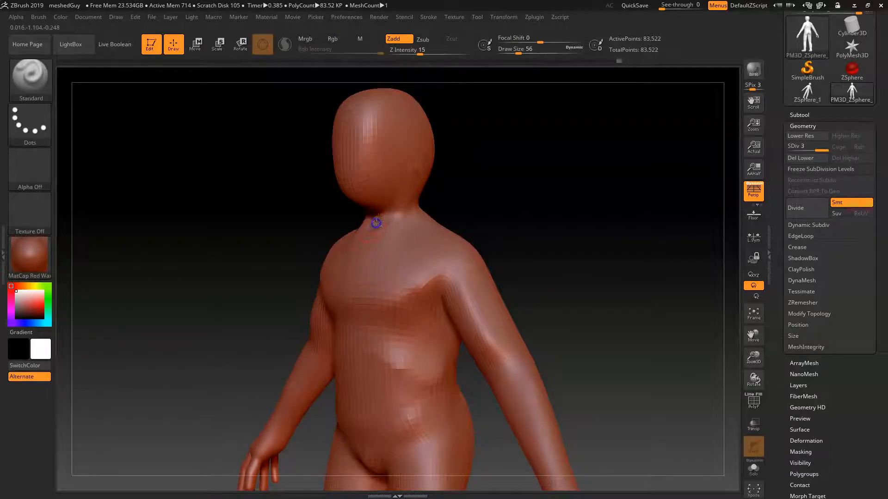
mouse_move(507, 206)
mouse_down()
mouse_move(539, 203)
mouse_move(553, 252)
mouse_up()
Step: Build up and smooth the chest muscles at Draw Size 90
key(space)
drag(404, 300, 408, 301)
mouse_move(416, 257)
shift+mouse_down()
mouse_move(424, 267)
mouse_move(374, 294)
mouse_move(376, 313)
shift+mouse_up()
shift+drag(377, 283, 375, 303)
mouse_move(577, 283)
alt+mouse_down()
mouse_move(496, 273)
mouse_move(546, 296)
mouse_move(613, 305)
mouse_move(513, 239)
alt+mouse_up()
mouse_move(404, 273)
shift+mouse_down()
mouse_move(417, 309)
mouse_move(437, 291)
shift+mouse_up()
Step: Refine the shoulders and the transition into the chest and upper arms with smoothing
mouse_move(532, 269)
mouse_down()
mouse_move(537, 299)
mouse_move(549, 297)
mouse_move(536, 264)
mouse_move(571, 280)
mouse_move(564, 288)
mouse_move(578, 275)
mouse_move(535, 318)
mouse_move(506, 317)
mouse_move(487, 303)
mouse_move(519, 327)
mouse_move(503, 254)
mouse_up()
key(shift)
mouse_move(575, 217)
mouse_down()
mouse_move(626, 216)
mouse_move(638, 200)
mouse_move(582, 222)
mouse_up()
key(shift)
alt+drag(562, 151, 569, 258)
key(shift)
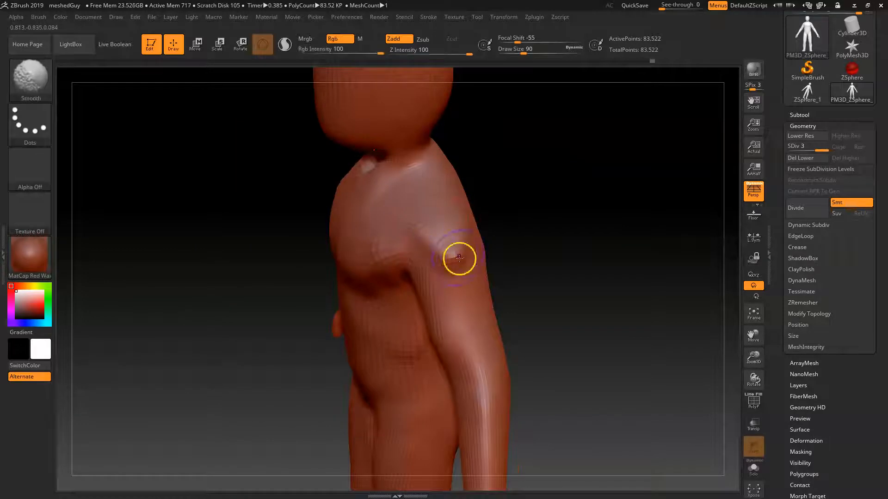
mouse_move(541, 228)
mouse_down()
mouse_move(569, 228)
mouse_move(566, 251)
mouse_move(559, 255)
mouse_move(503, 224)
mouse_up()
key(shift)
Step: Inspect the proportions of the whole figure from several sides and distances
alt+drag(586, 251, 557, 237)
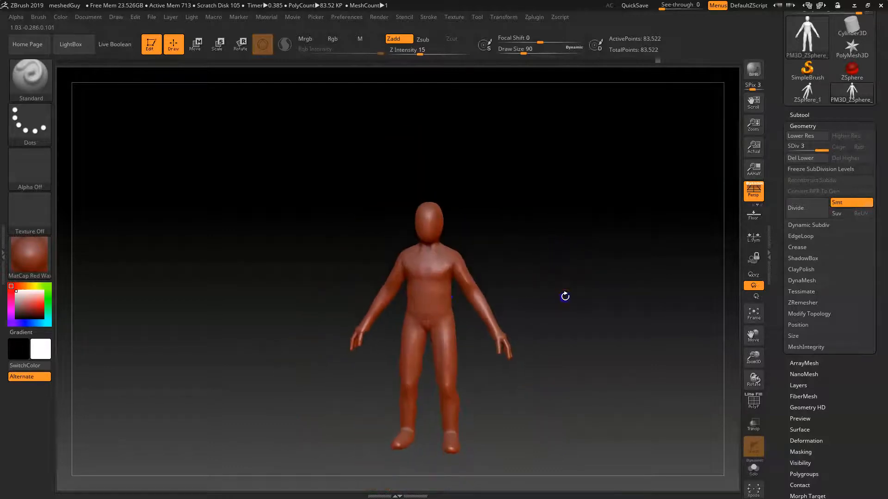
alt+drag(564, 297, 564, 269)
drag(550, 349, 559, 313)
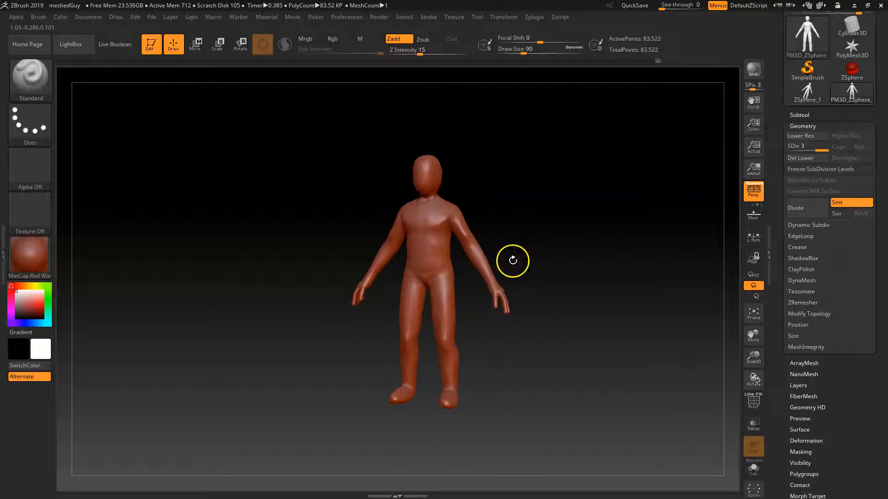
drag(506, 255, 581, 268)
drag(591, 331, 527, 372)
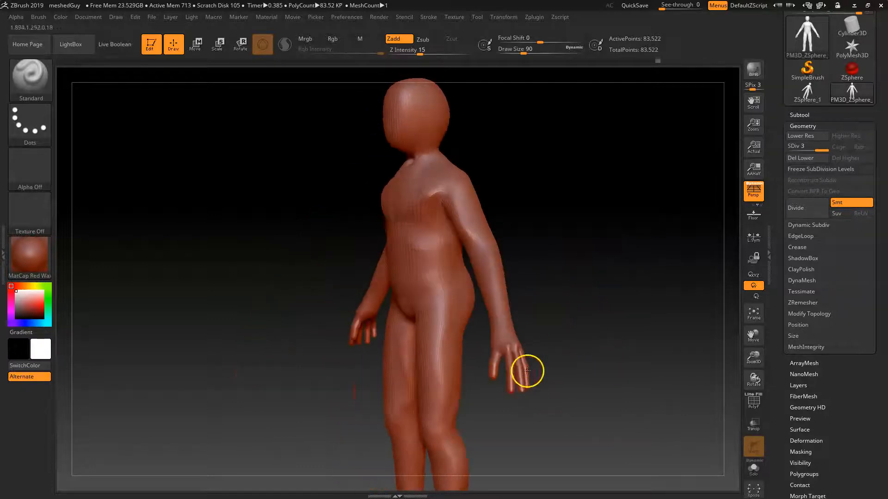
mouse_move(543, 246)
mouse_down()
mouse_move(553, 264)
mouse_move(561, 256)
mouse_move(545, 255)
mouse_up()
alt+drag(525, 175, 527, 279)
mouse_move(512, 243)
alt+mouse_down()
mouse_move(545, 284)
mouse_move(571, 225)
mouse_move(551, 282)
alt+mouse_up()
Step: Shape the jawline and the underside of the chin with the Standard brush at Draw Size 59, smoothing the cheeks
mouse_move(407, 259)
shift+mouse_down()
mouse_move(401, 236)
mouse_move(413, 309)
shift+mouse_up()
mouse_move(518, 285)
alt+mouse_down()
mouse_move(565, 298)
mouse_move(552, 277)
mouse_move(540, 283)
alt+mouse_up()
key(space)
mouse_move(474, 273)
mouse_down()
mouse_move(466, 301)
mouse_move(369, 340)
mouse_move(382, 343)
mouse_up()
key(shift)
mouse_move(459, 292)
shift+mouse_down()
mouse_move(456, 281)
mouse_move(456, 310)
shift+mouse_up()
drag(356, 378, 409, 335)
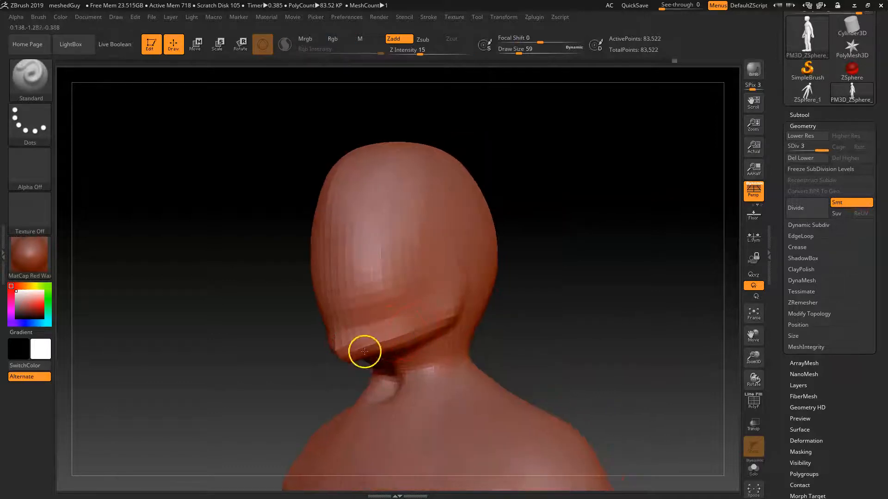
mouse_move(310, 403)
mouse_down()
mouse_move(327, 388)
mouse_move(322, 368)
mouse_move(292, 354)
mouse_move(334, 344)
mouse_move(337, 360)
mouse_move(381, 350)
mouse_up()
mouse_move(446, 343)
mouse_down()
mouse_move(471, 353)
mouse_move(370, 356)
mouse_up()
Step: Carve the eye sockets into the face and raise the brow ridge above them
alt+drag(498, 290, 502, 310)
drag(319, 266, 318, 341)
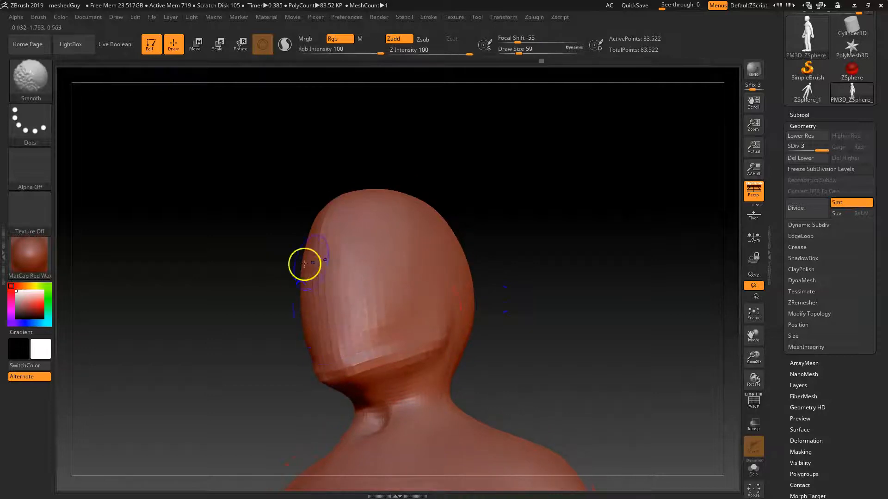
alt+drag(364, 268, 353, 274)
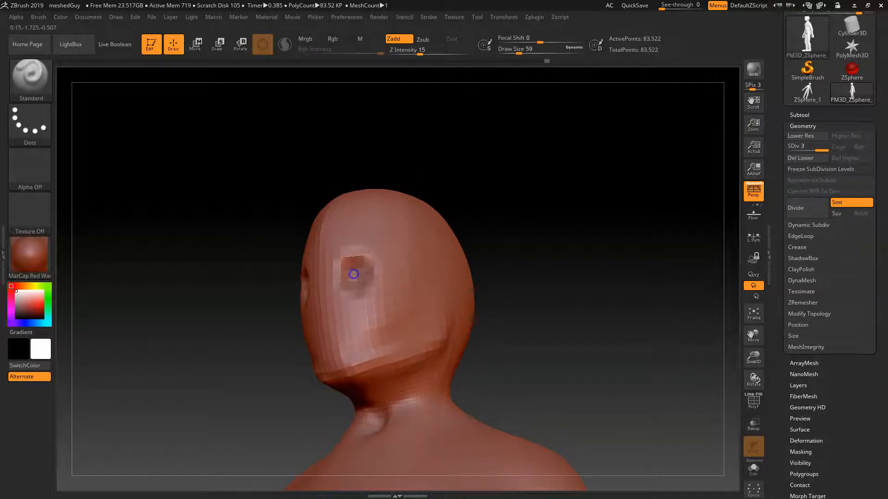
drag(521, 246, 466, 240)
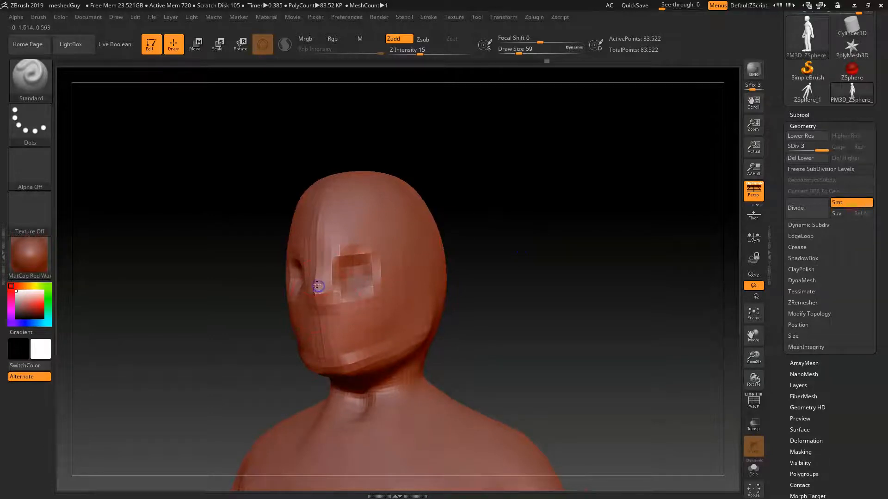
mouse_move(325, 249)
mouse_down()
mouse_move(367, 244)
mouse_move(353, 241)
mouse_up()
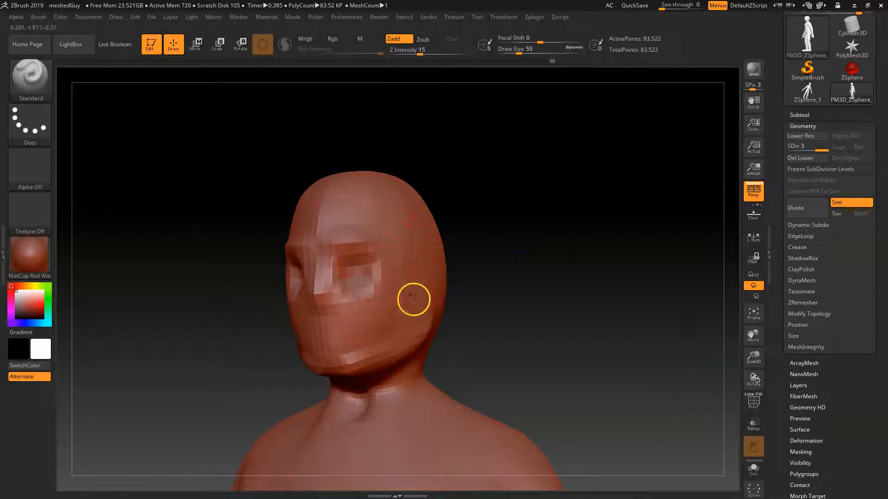
Step: Save the project over the existing meshedGuy.ZPR file on the Desktop
drag(546, 257, 571, 264)
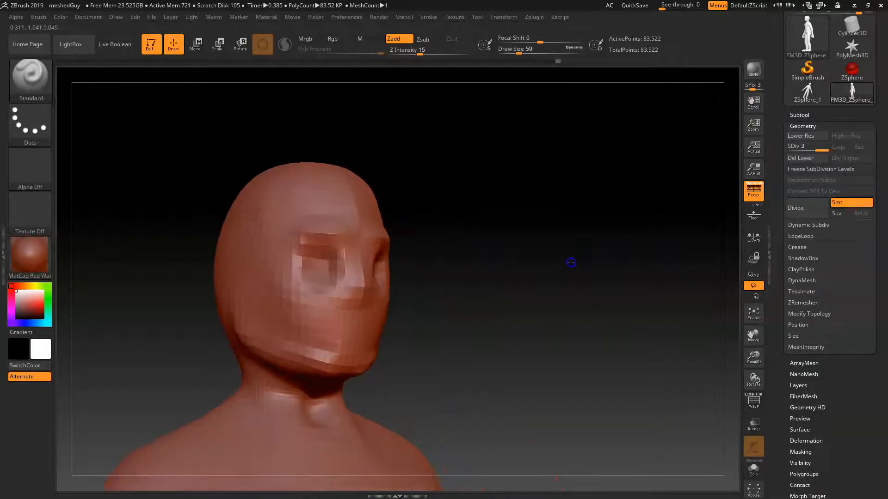
drag(501, 333, 477, 282)
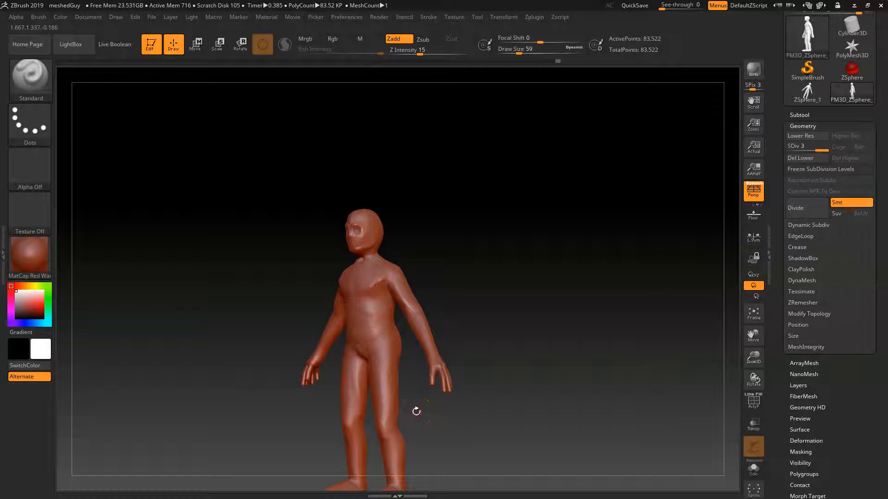
alt+drag(406, 233, 520, 314)
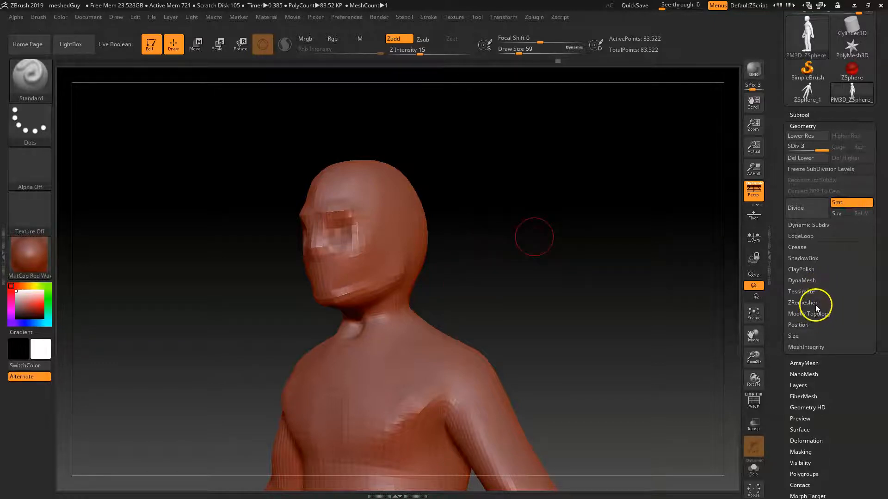
click(816, 281)
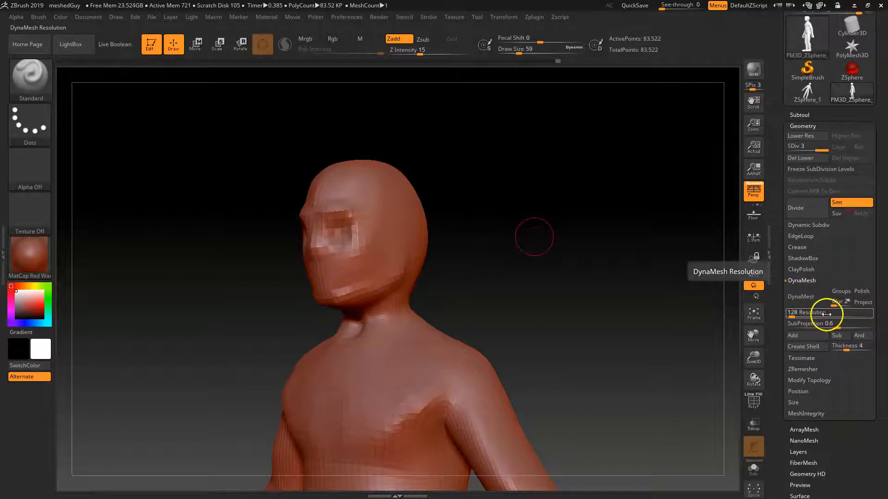
mouse_move(573, 311)
alt+mouse_down()
mouse_move(553, 296)
mouse_move(587, 338)
mouse_move(559, 321)
mouse_move(578, 320)
alt+mouse_up()
key(ctrl)
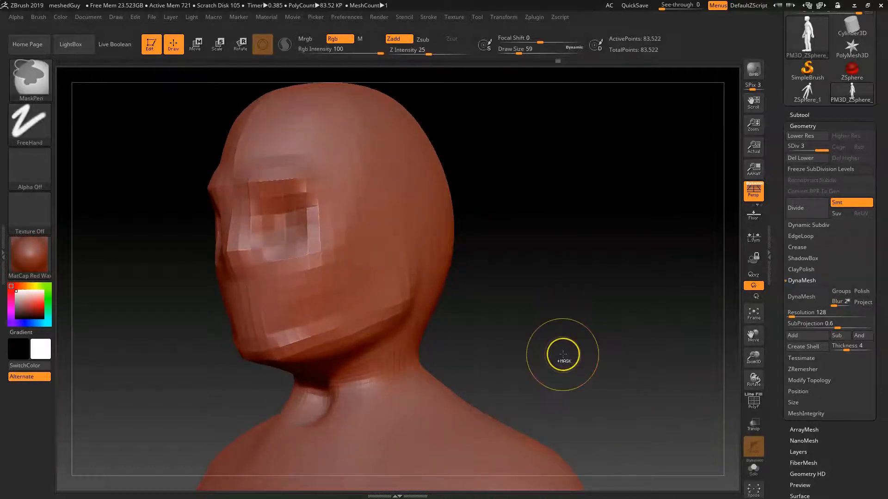
key(ctrl+shift)
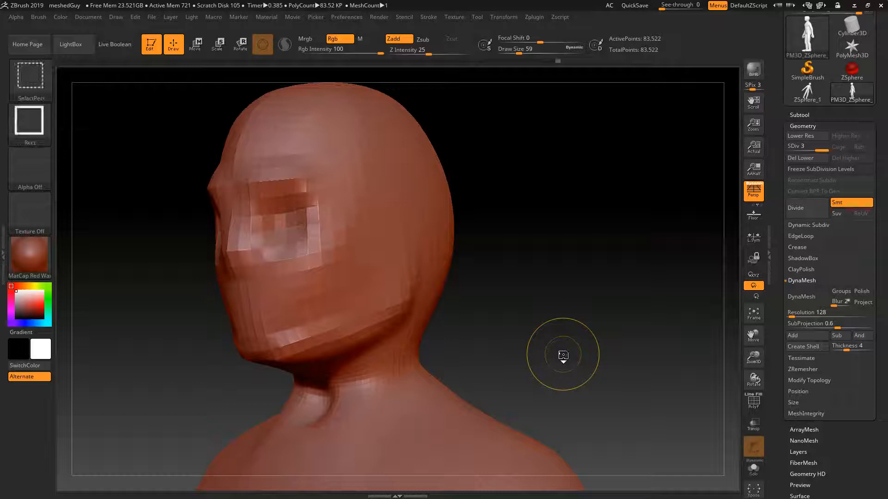
key(ctrl)
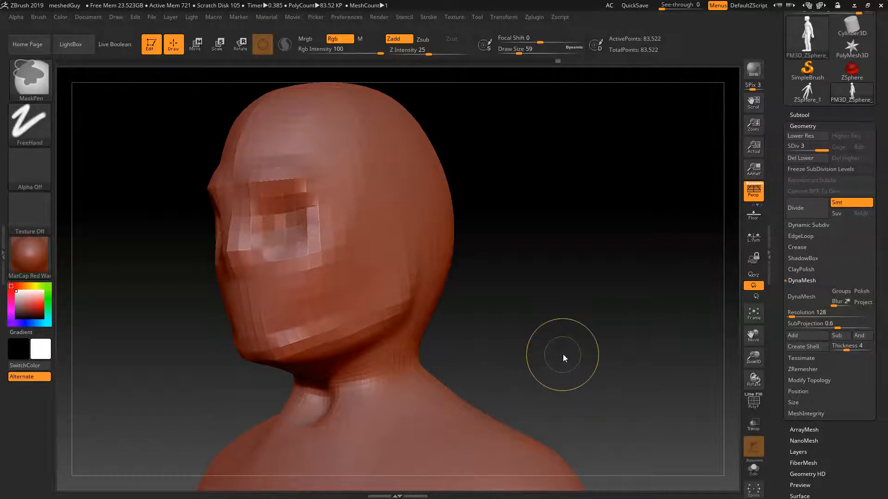
key(ctrl+s)
click(366, 235)
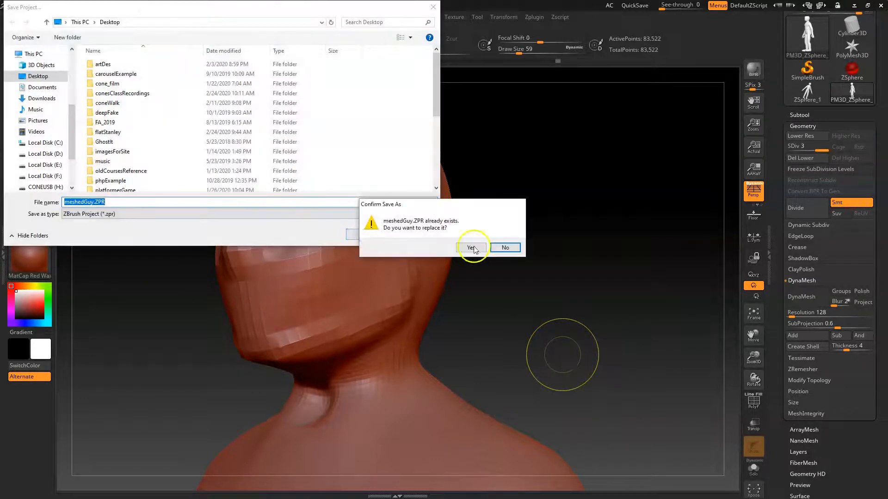
click(471, 248)
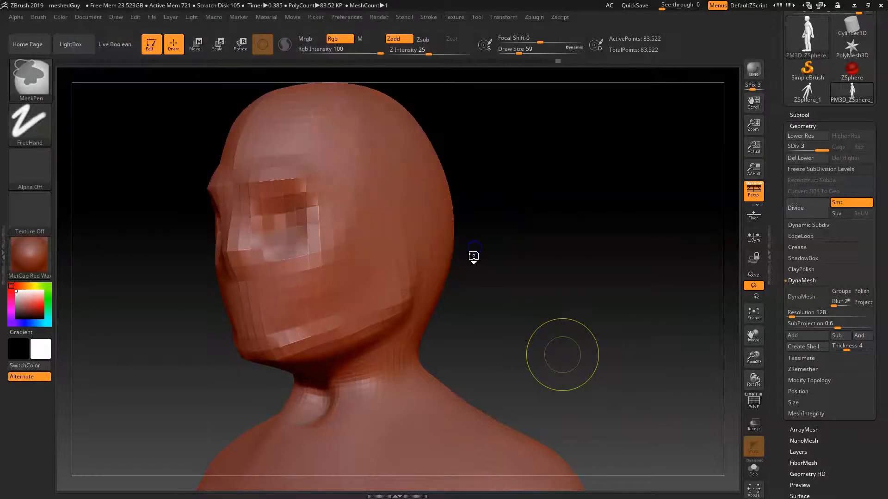
Step: Delete the figure's lower subdivision levels and convert it to a DynaMesh at resolution 128
click(810, 297)
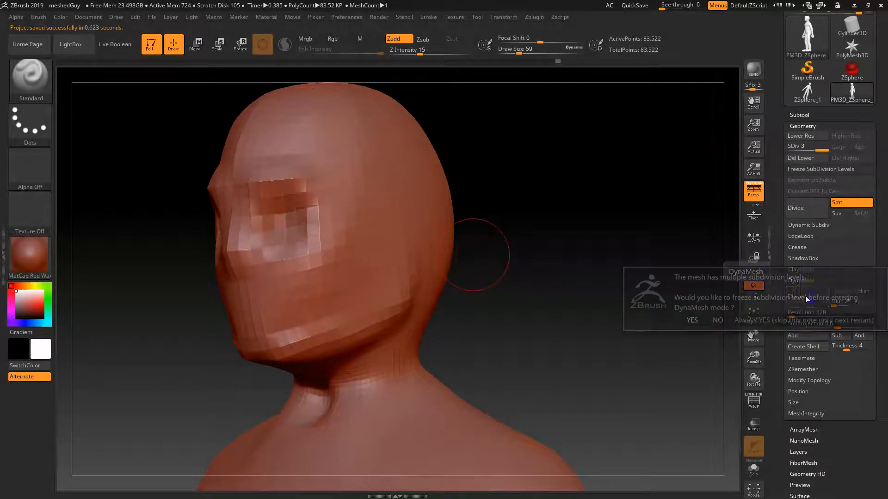
click(693, 320)
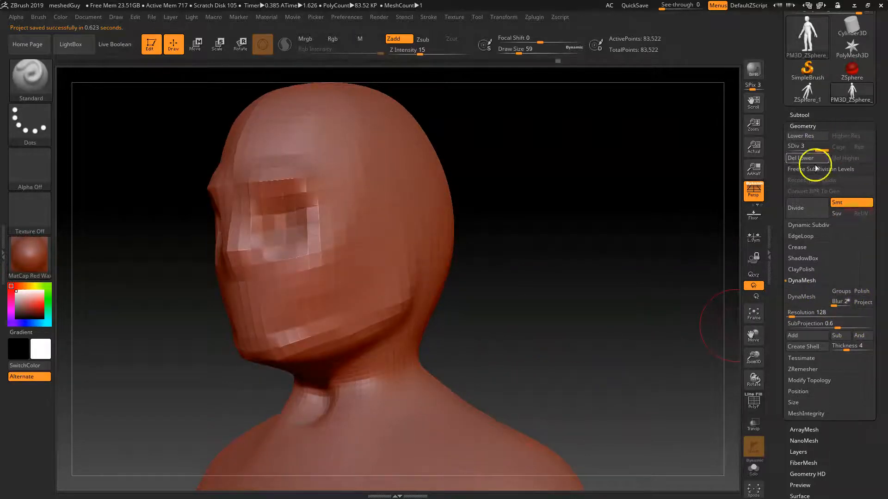
click(800, 160)
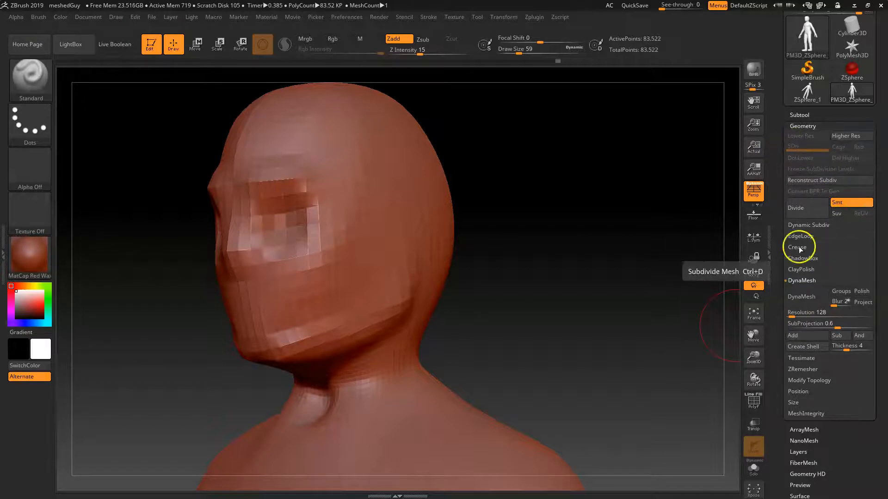
click(801, 297)
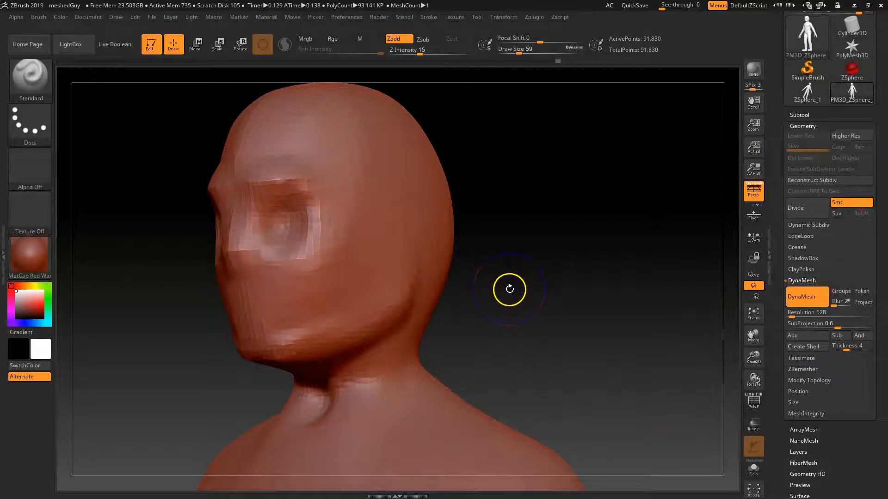
Step: Display the polygon wireframe and examine the remeshed topology across the chest, shoulder, arm and head
key(shift+f)
alt+drag(555, 324, 508, 153)
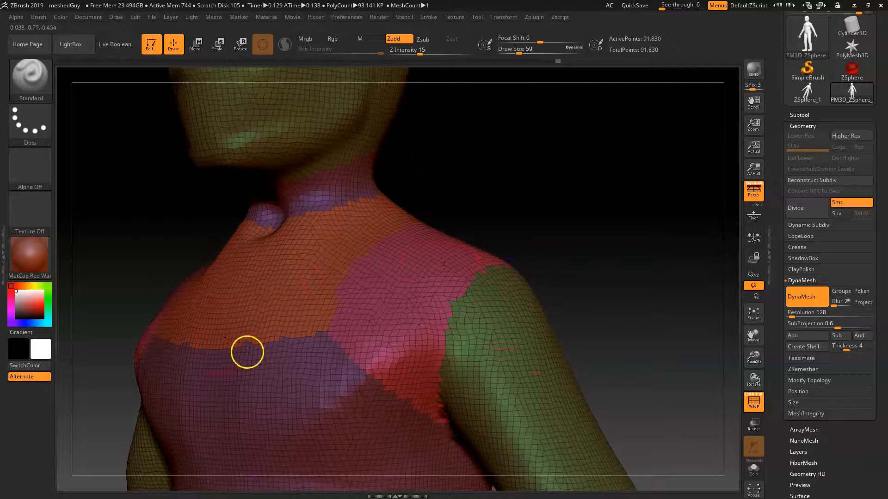
mouse_move(583, 334)
alt+mouse_down()
mouse_move(541, 240)
mouse_move(490, 208)
alt+mouse_up()
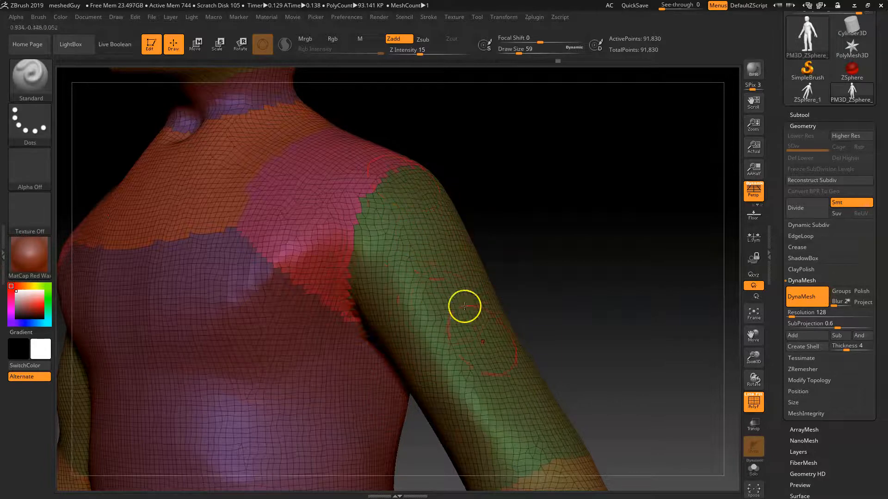
alt+drag(599, 367, 562, 275)
mouse_move(522, 206)
alt+mouse_down()
mouse_move(597, 364)
mouse_move(511, 188)
mouse_move(424, 346)
alt+mouse_up()
mouse_move(407, 307)
mouse_down()
mouse_move(287, 372)
mouse_move(242, 363)
mouse_move(248, 308)
mouse_up()
Step: Sculpt the nose and the mouth line with the Standard brush at Draw Size 25, smoothing the surrounding face
mouse_move(375, 262)
mouse_down()
mouse_move(421, 241)
mouse_move(268, 216)
mouse_move(379, 200)
mouse_move(472, 402)
mouse_move(442, 347)
mouse_move(379, 270)
mouse_move(492, 166)
mouse_move(517, 341)
mouse_move(416, 254)
mouse_move(491, 293)
mouse_move(526, 323)
mouse_move(525, 273)
mouse_move(406, 301)
mouse_move(277, 370)
mouse_move(309, 337)
mouse_move(386, 303)
mouse_up()
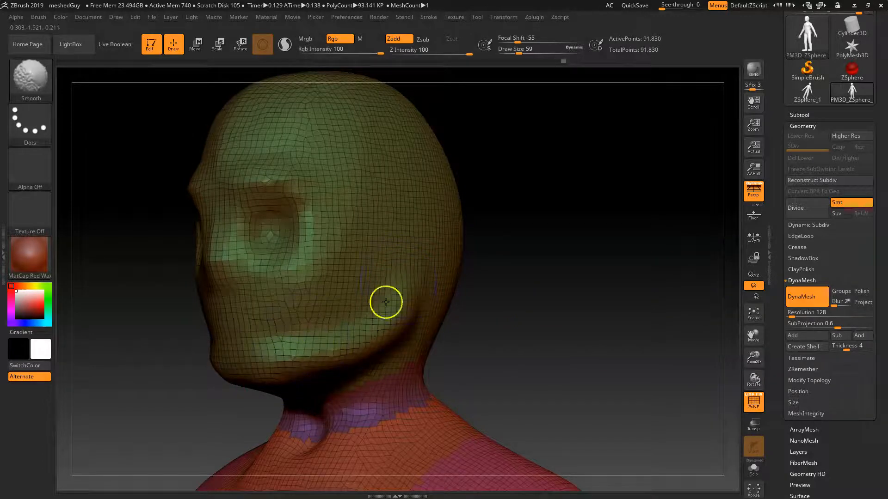
key(space)
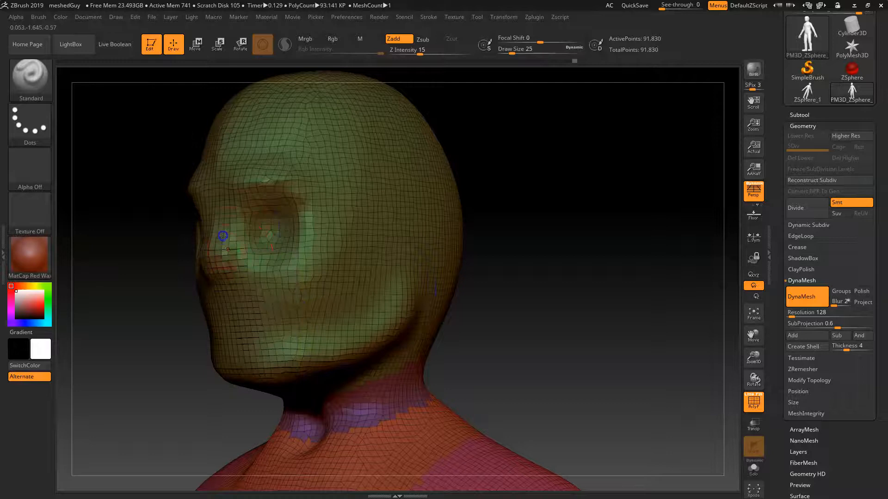
mouse_move(509, 174)
shift+mouse_down()
mouse_move(540, 162)
mouse_move(217, 279)
shift+mouse_up()
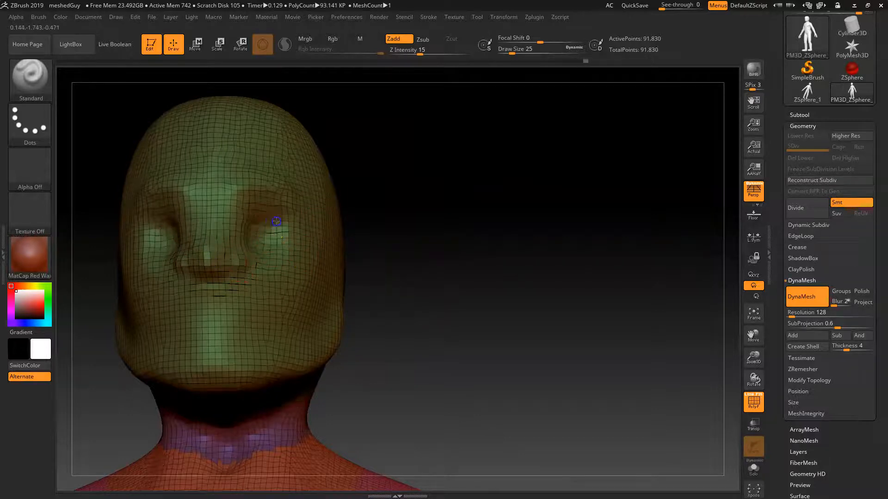
drag(426, 224, 392, 250)
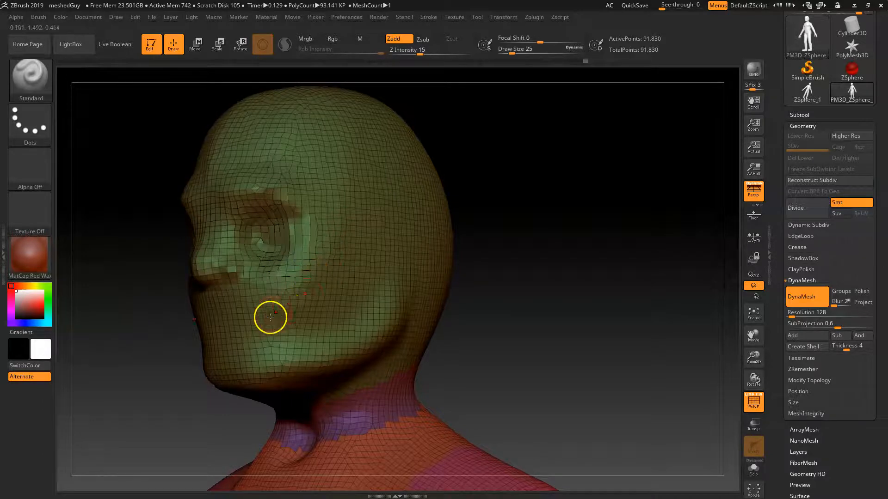
drag(555, 234, 214, 326)
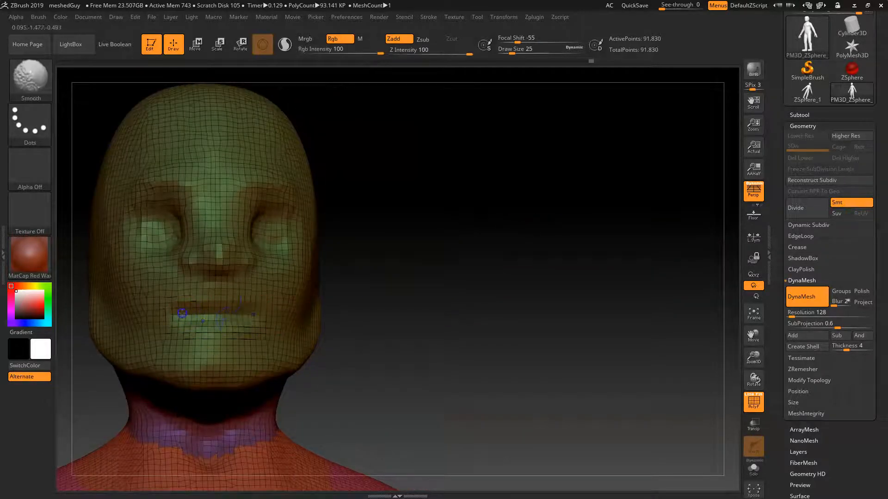
Step: Build up a simple ear shape on the side of the head with the Standard brush and smooth around it
drag(481, 282, 469, 301)
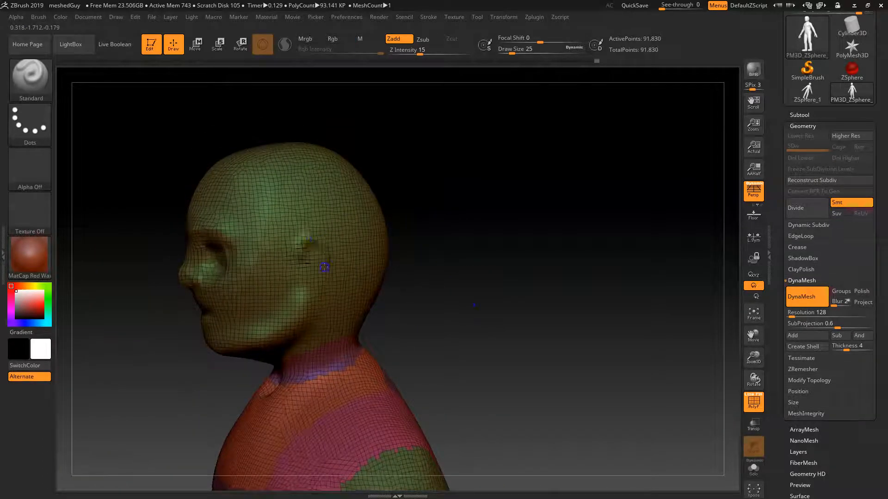
key(shift)
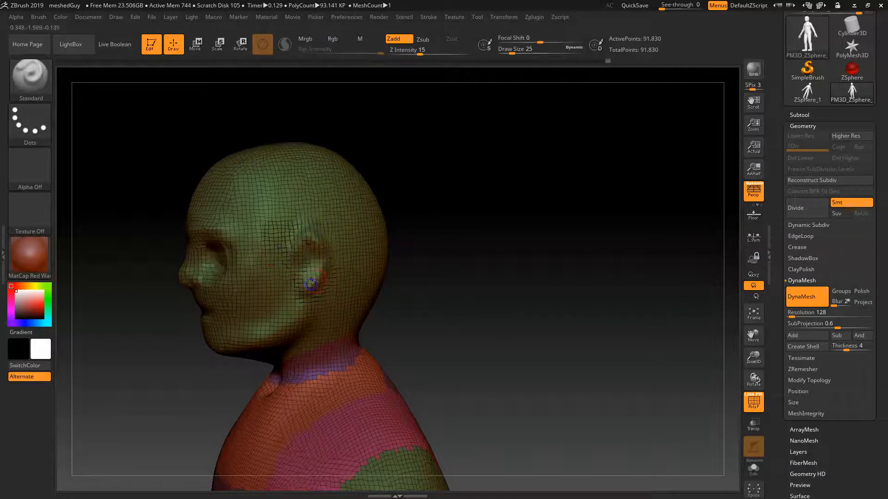
mouse_move(440, 220)
mouse_down()
mouse_move(461, 212)
mouse_move(440, 252)
mouse_move(359, 284)
mouse_move(375, 268)
mouse_up()
key(shift)
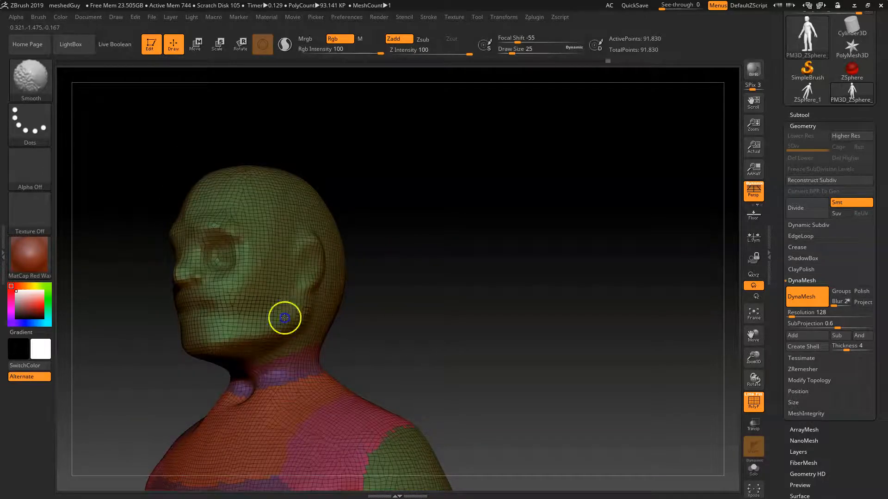
mouse_move(409, 322)
alt+mouse_down()
mouse_move(412, 312)
mouse_move(324, 293)
mouse_move(430, 259)
mouse_move(420, 311)
mouse_move(386, 256)
mouse_move(400, 283)
mouse_move(498, 315)
mouse_move(432, 273)
mouse_move(430, 223)
alt+mouse_up()
Step: Update the DynaMesh at resolution 128 to redistribute the head's polygons and check the result in wireframe
key(shift+f)
key(ctrl)
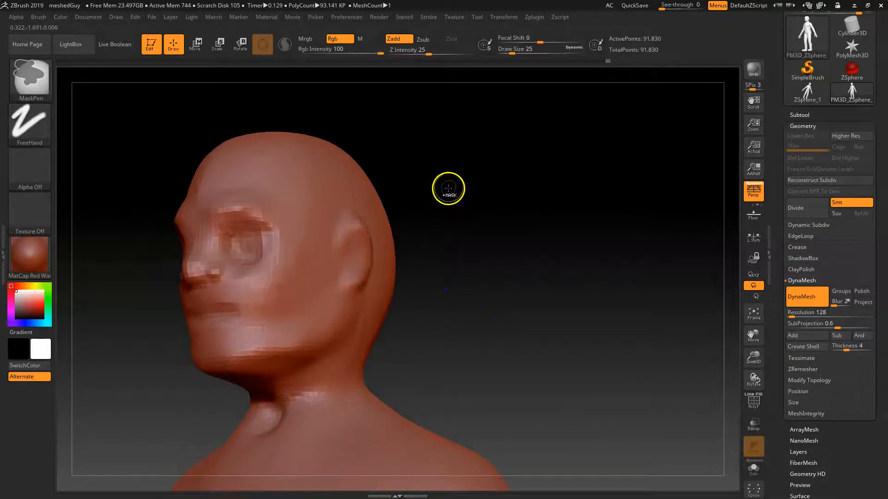
ctrl+drag(465, 155, 558, 332)
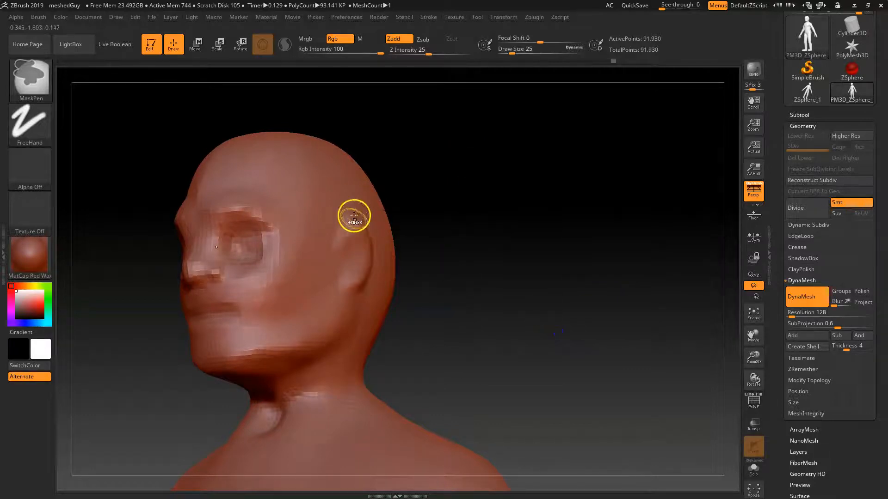
key(shift+f)
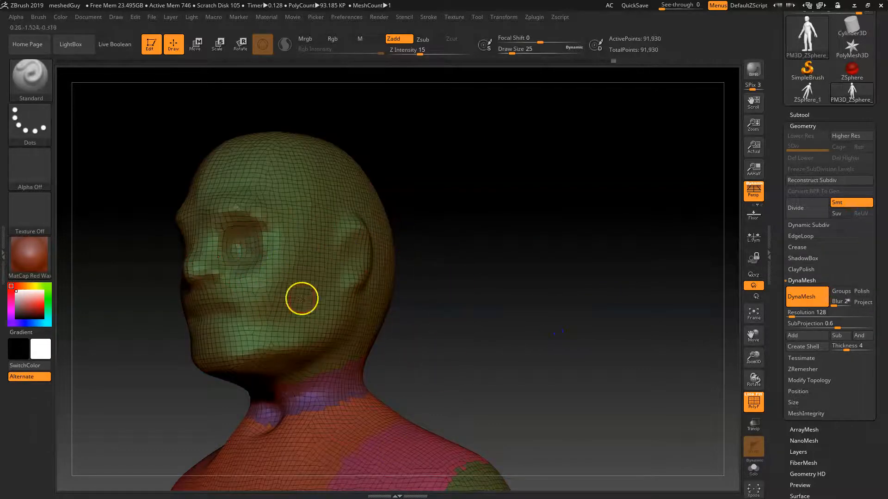
key(shift+f)
Step: Pull a pair of long horns up from the forehead with the Move brush at Draw Size 51
mouse_move(436, 268)
mouse_down()
mouse_move(442, 215)
mouse_move(462, 248)
mouse_up()
key(b)
key(m)
key(v)
alt+drag(487, 236, 383, 214)
key(space)
drag(313, 290, 315, 289)
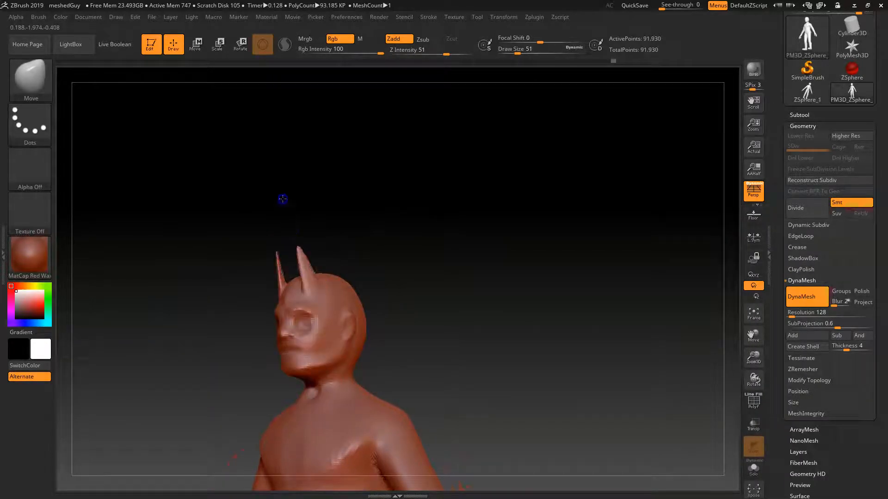
drag(282, 199, 297, 123)
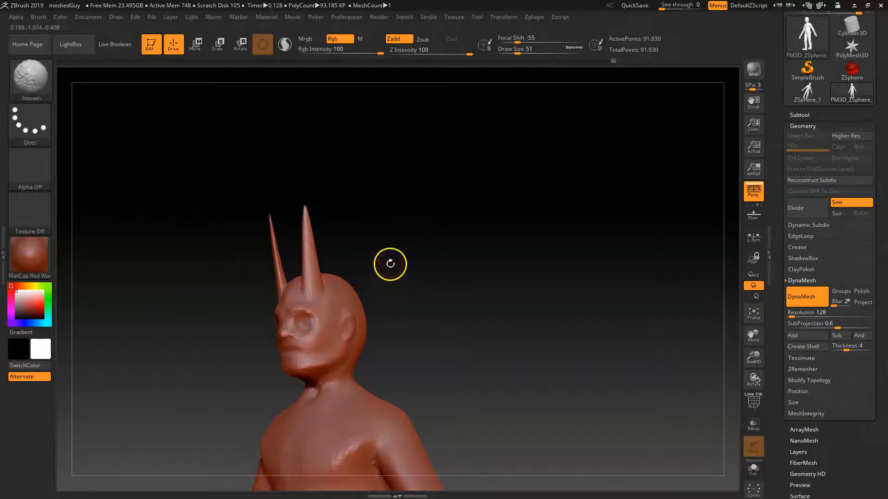
Step: Try to pull a side spike out of the stretched horn with the wireframe displayed, and undo it
key(shift+f)
mouse_move(378, 260)
mouse_down()
mouse_move(375, 275)
mouse_move(413, 296)
mouse_up()
drag(318, 216, 401, 198)
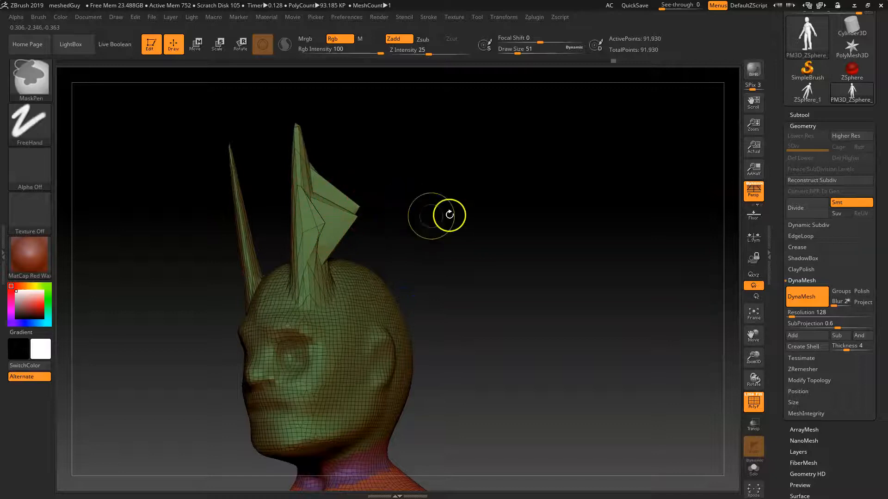
key(ctrl+z)
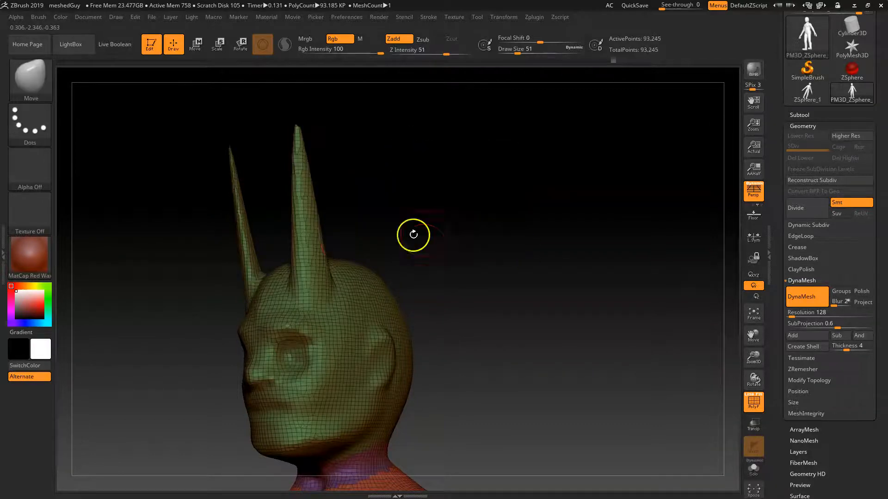
Step: Pull a sideways spike out of the remeshed horn with the Move brush and update the DynaMesh
mouse_move(324, 235)
mouse_down()
mouse_move(337, 215)
mouse_move(372, 227)
mouse_up()
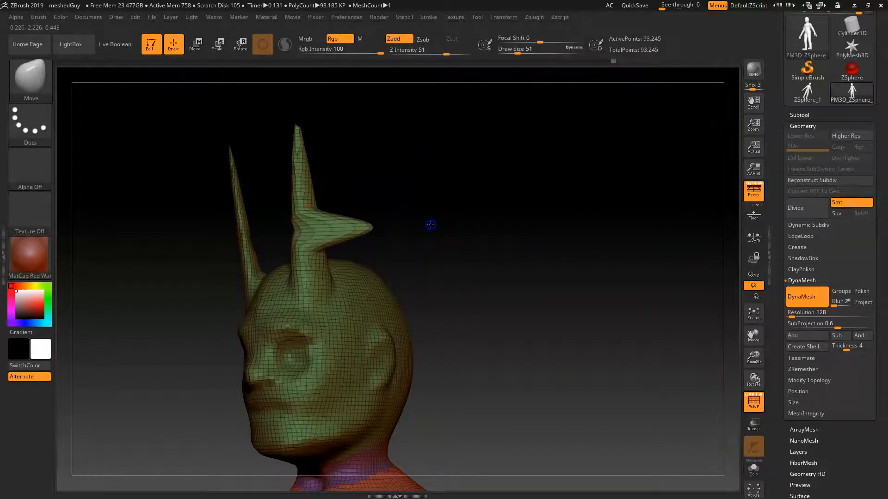
ctrl+drag(428, 168, 509, 264)
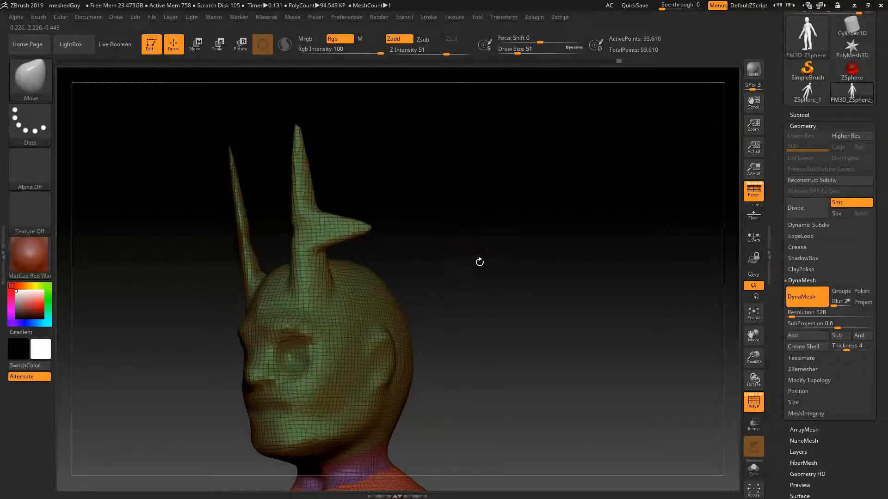
drag(476, 228, 453, 294)
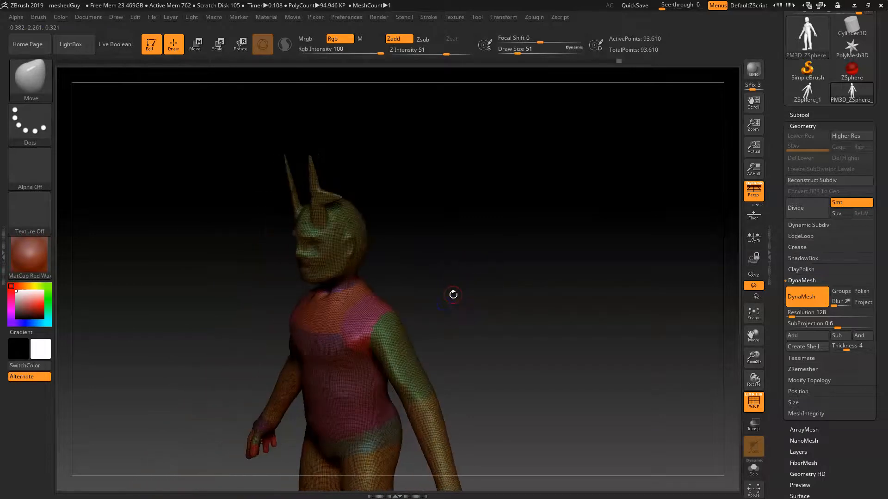
Step: Hide the wireframe and undo the horns and their remeshing to return to the plain head with ears
key(shift+f)
alt+drag(428, 230, 486, 296)
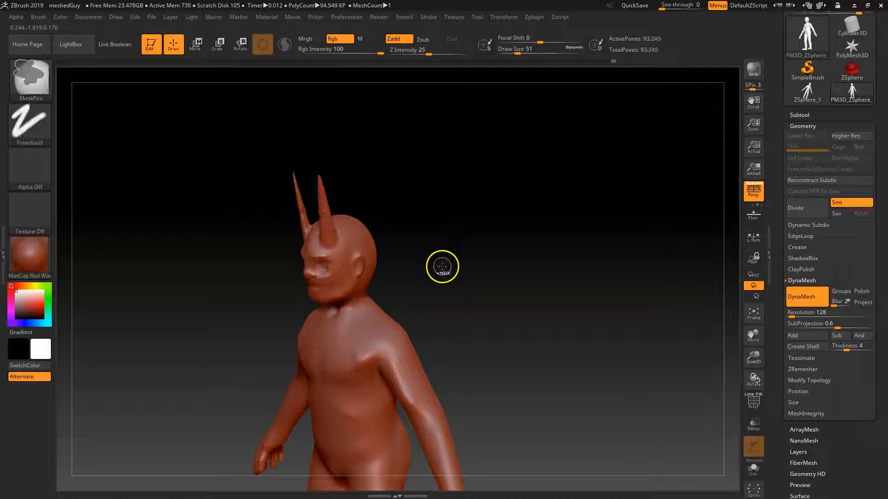
key(ctrl+z)
key(ctrl+z)
key(ctrl+z)
alt+drag(438, 263, 495, 285)
alt+drag(504, 192, 499, 293)
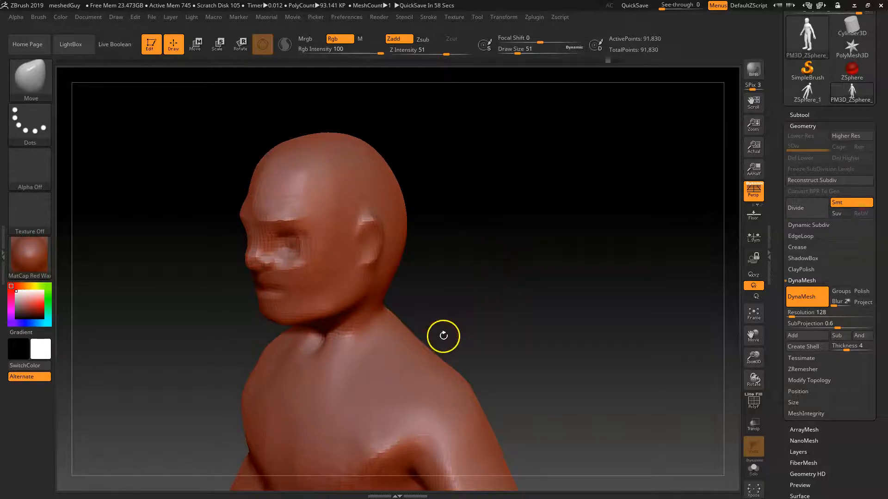
Step: Push the sides of the face below the ears slightly inward with the Move brush at Draw Size 212
drag(490, 314, 428, 275)
alt+drag(460, 359, 507, 252)
key(b)
key(n)
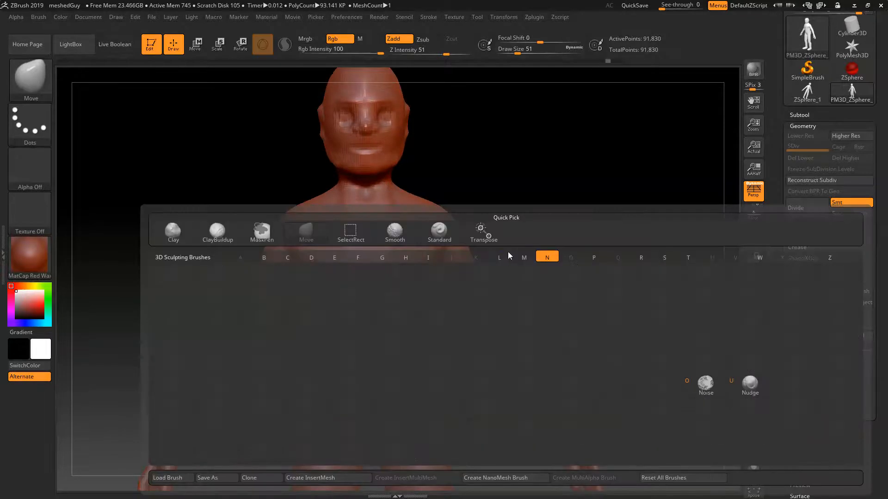
key(b)
key(m)
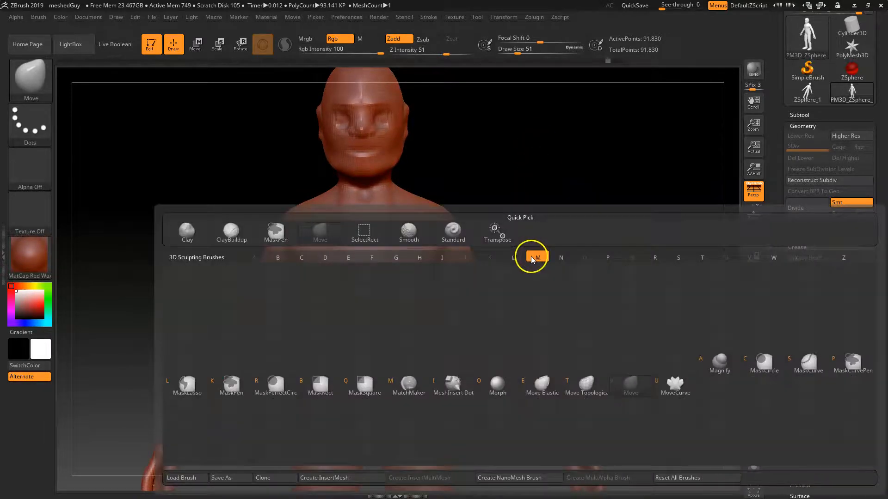
key(v)
alt+drag(460, 161, 442, 196)
key(space)
mouse_move(397, 216)
mouse_down()
mouse_move(417, 217)
mouse_move(389, 224)
mouse_up()
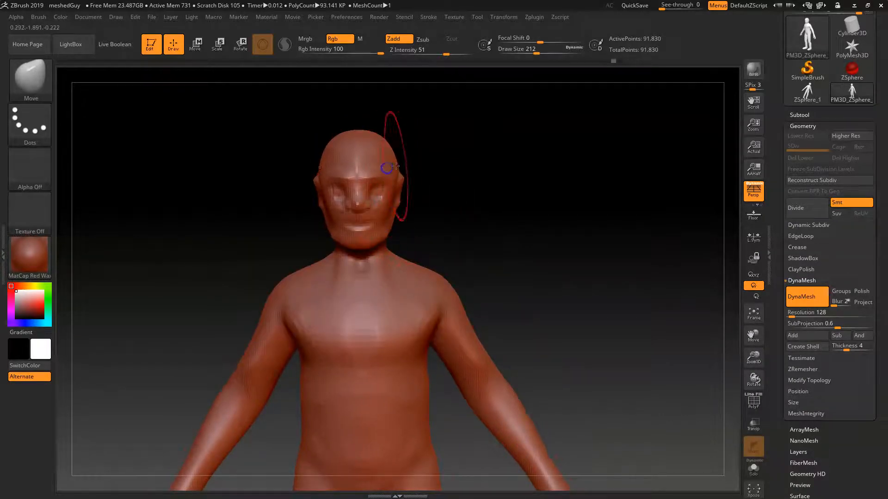
Step: Adjust the brow and nose bridge profile from the side with the Move brush at Draw Size 154
drag(493, 228, 483, 234)
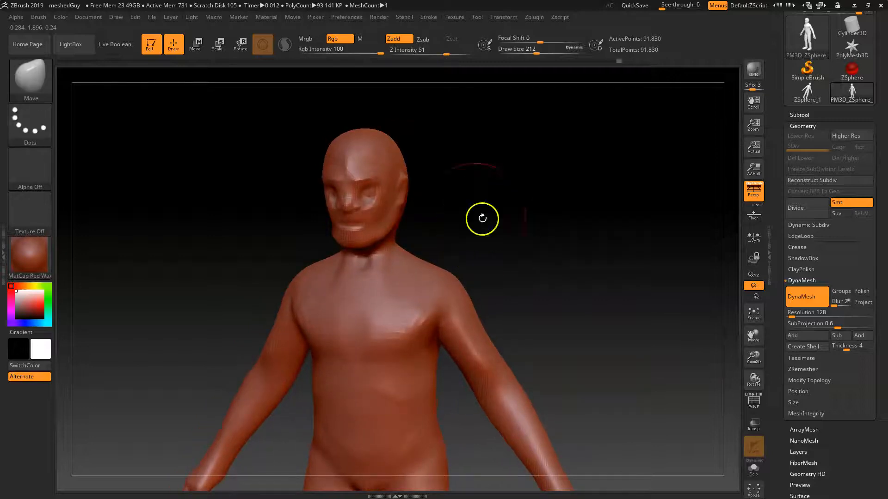
drag(485, 222, 453, 211)
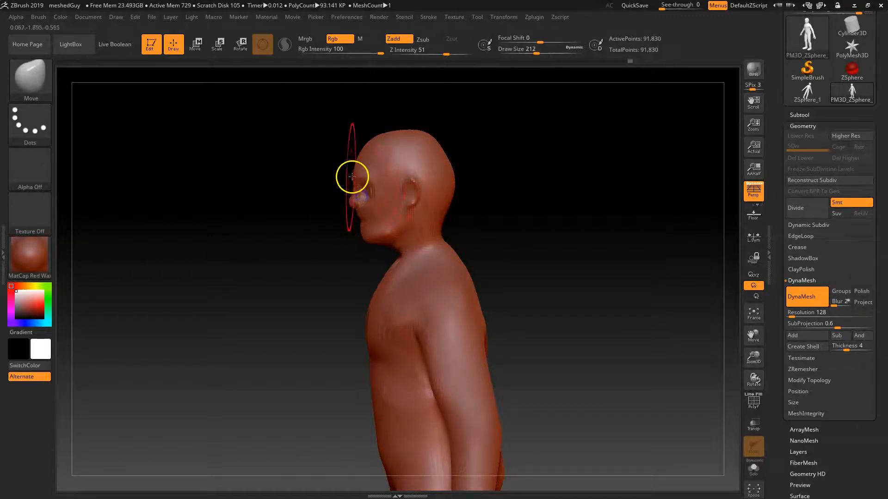
key(space)
drag(358, 183, 353, 184)
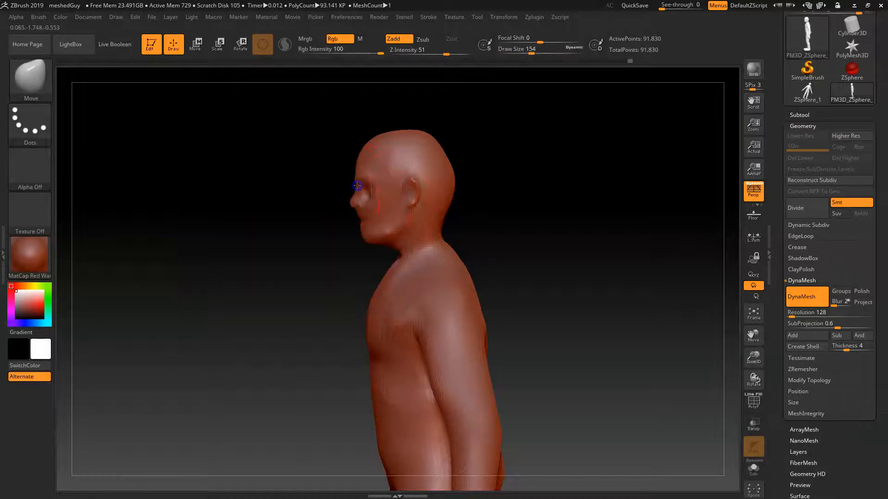
Step: Narrow the nose bridge beside the inner eye corners with the Move brush at Draw Size 62
mouse_move(336, 268)
mouse_down()
mouse_move(345, 311)
mouse_move(454, 222)
mouse_move(522, 245)
mouse_move(520, 265)
mouse_up()
key(space)
drag(371, 200, 361, 200)
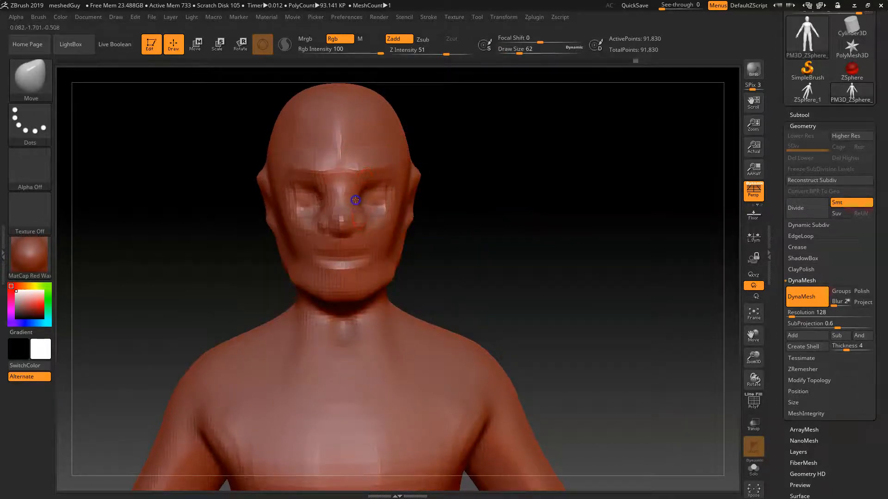
drag(506, 194, 465, 194)
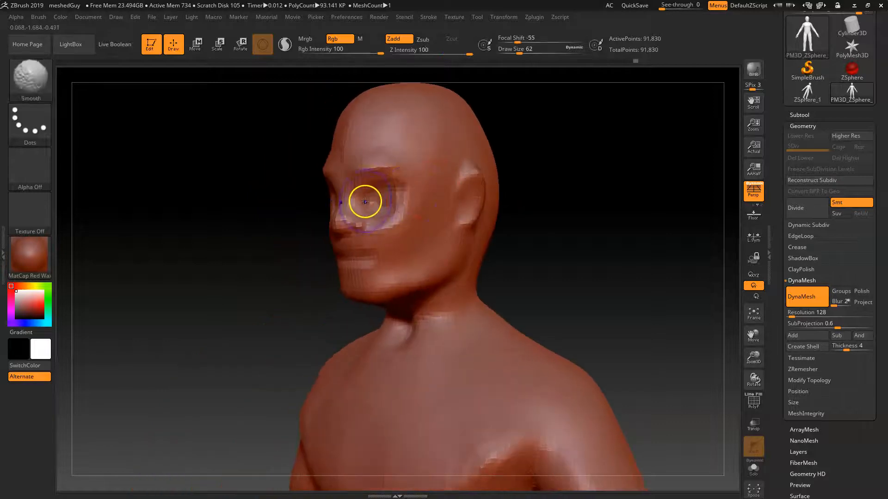
drag(276, 268, 268, 254)
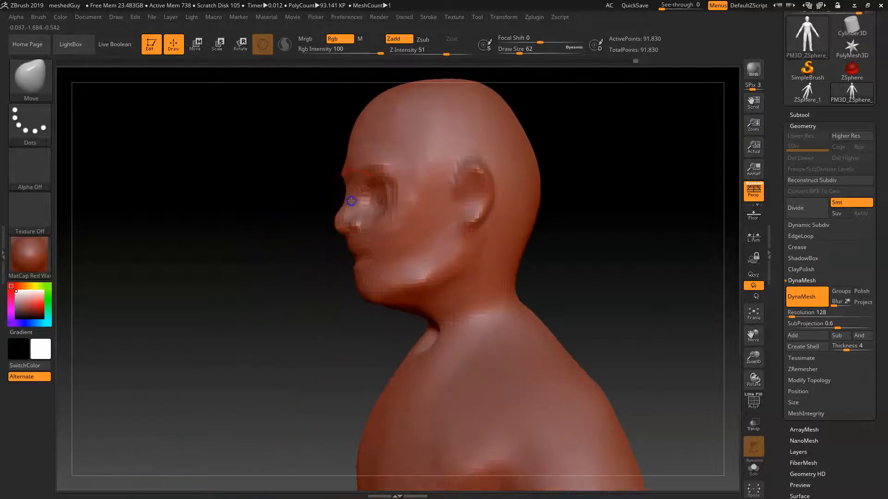
Step: Switch to the Standard brush and update the DynaMesh to even out the face topology
key(b)
key(m)
key(p)
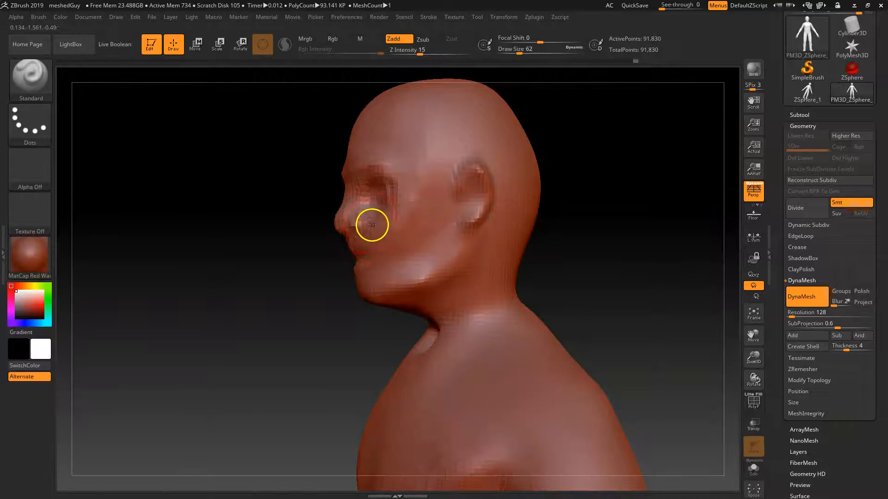
ctrl+drag(254, 273, 315, 346)
Step: Refine the inner eye corner at Draw Size 20 and smooth the eye sockets beside the nose
drag(258, 271, 289, 268)
key(space)
drag(362, 210, 355, 211)
drag(328, 254, 355, 204)
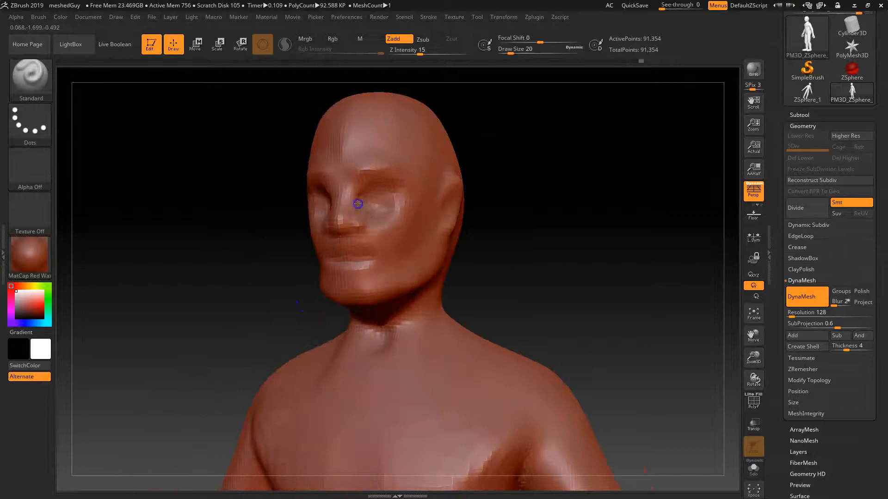
mouse_move(360, 197)
shift+mouse_down()
mouse_move(370, 209)
mouse_move(380, 204)
shift+mouse_up()
drag(501, 208, 520, 212)
shift+drag(386, 188, 393, 199)
mouse_move(464, 240)
mouse_down()
mouse_move(448, 206)
mouse_move(417, 194)
mouse_up()
Step: Build up the cheekbones below the eye sockets with the Standard brush at Draw Size 56
key(space)
drag(537, 199, 541, 174)
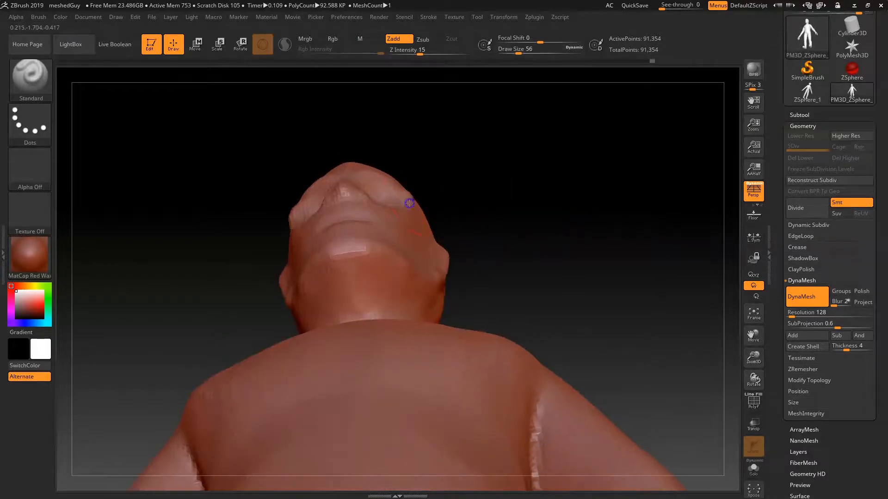
mouse_move(426, 202)
mouse_down()
mouse_move(456, 208)
mouse_move(413, 187)
mouse_up()
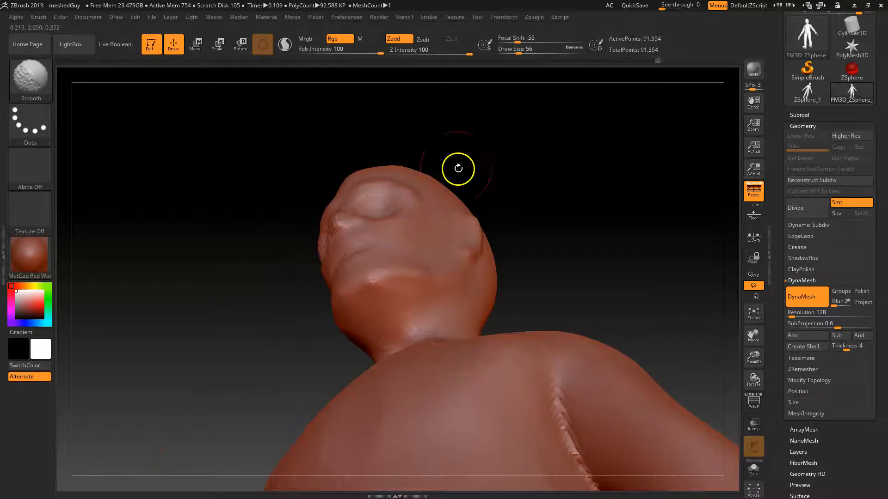
drag(458, 168, 437, 191)
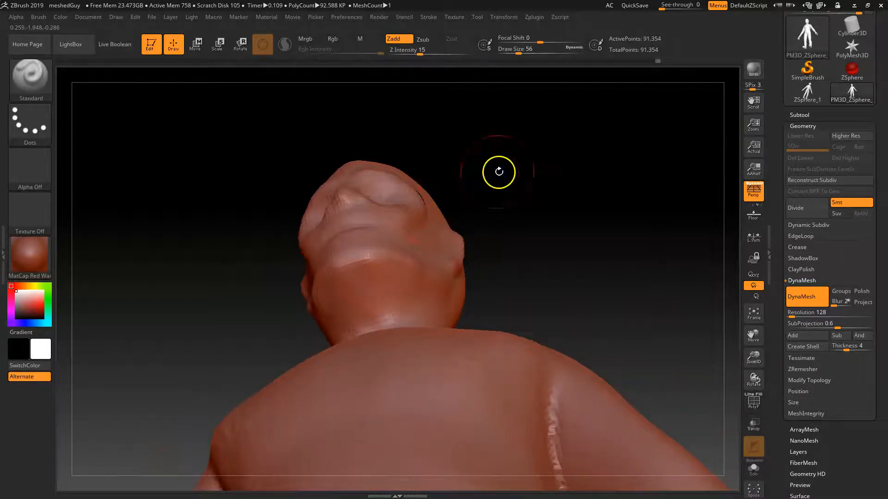
drag(499, 171, 512, 238)
Step: Smooth the cheekbones and temples, and update the DynaMesh
key(shift)
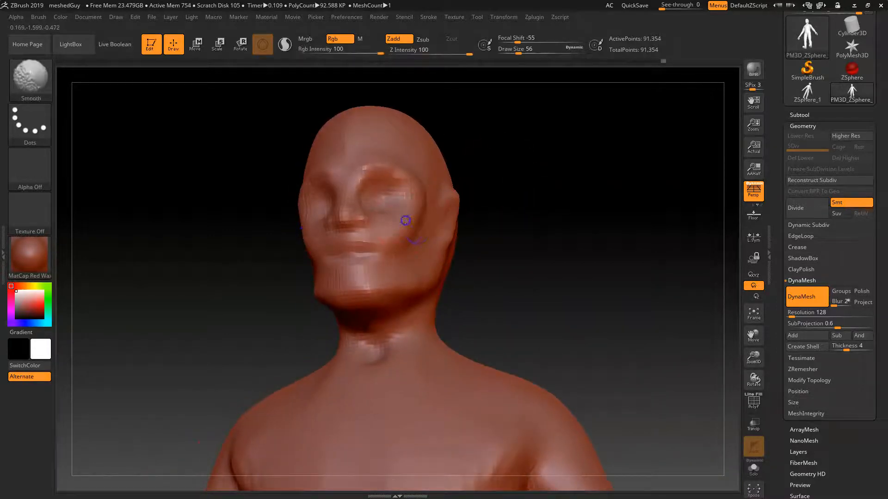
shift+drag(518, 222, 437, 194)
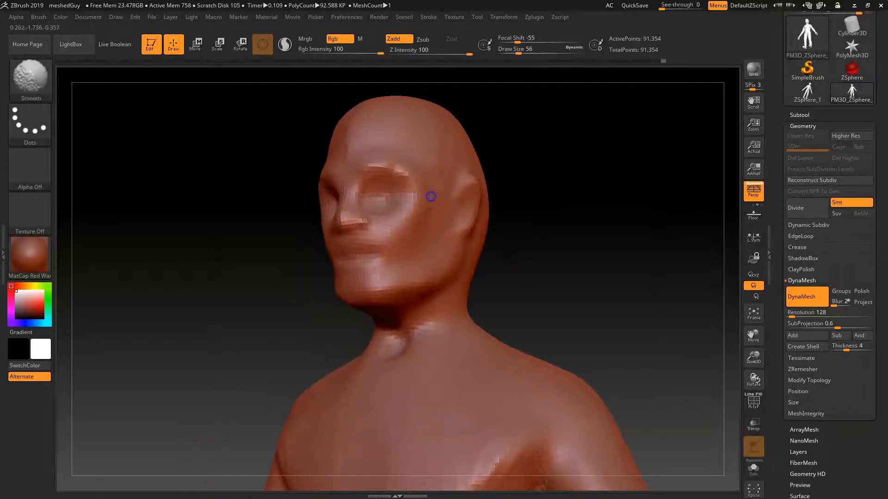
shift+drag(565, 236, 526, 197)
mouse_move(526, 197)
ctrl+mouse_down()
mouse_move(565, 234)
mouse_move(545, 233)
mouse_move(532, 244)
mouse_move(524, 282)
ctrl+mouse_up()
Step: Smooth the jawline where it meets the neck
drag(540, 243, 472, 248)
key(shift)
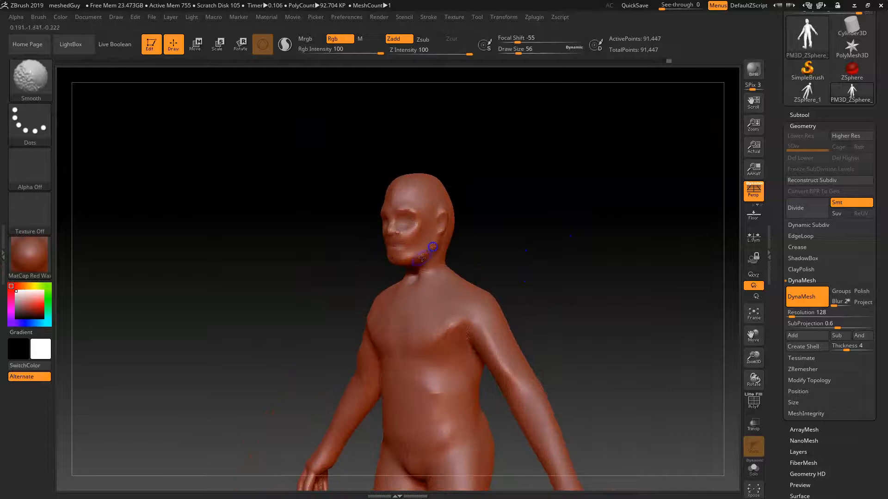
drag(362, 282, 416, 261)
key(shift)
Step: Display the wireframe, set the DynaMesh resolution to 256, and remesh the figure
mouse_move(549, 254)
alt+mouse_down()
mouse_move(476, 235)
mouse_move(508, 246)
alt+mouse_up()
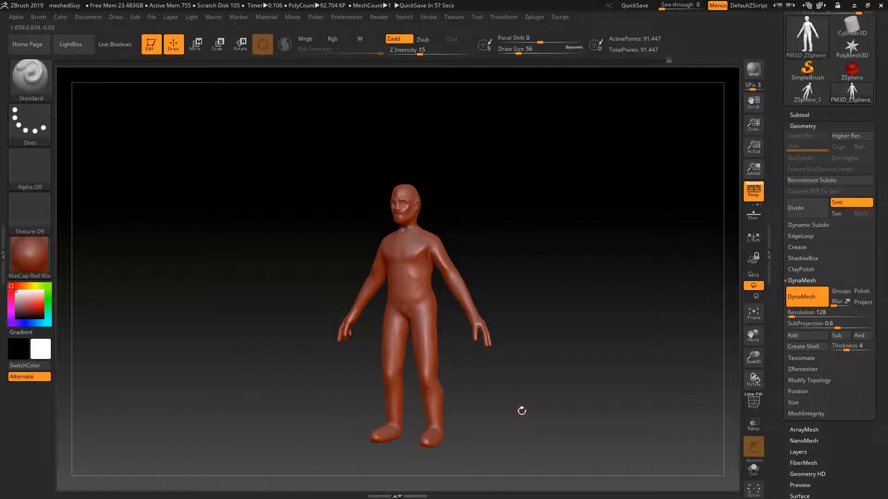
alt+drag(472, 207, 536, 269)
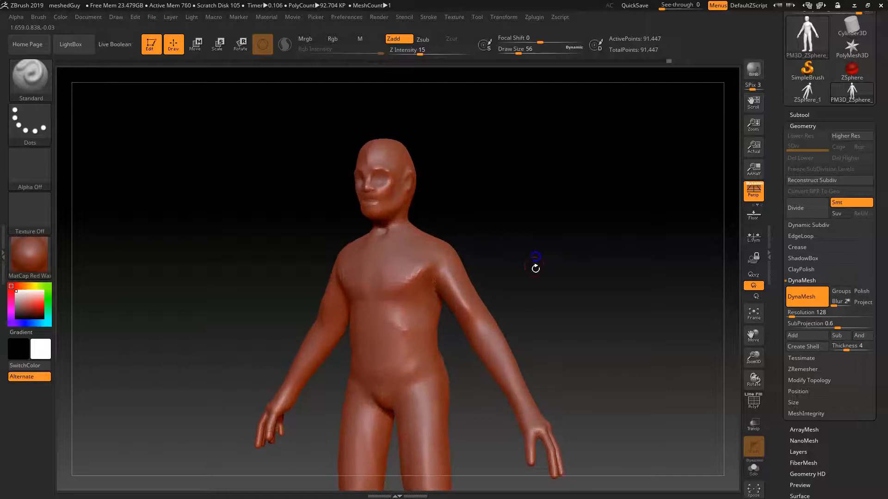
alt+drag(481, 243, 478, 285)
key(shift+f)
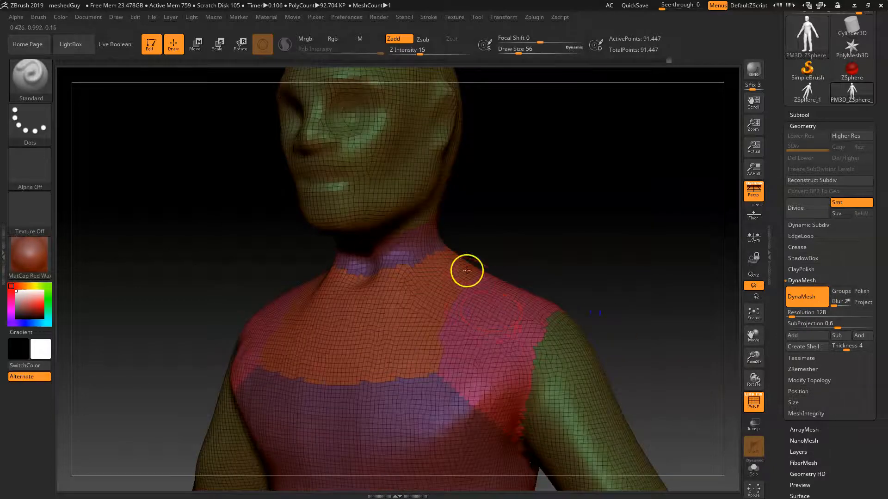
click(845, 308)
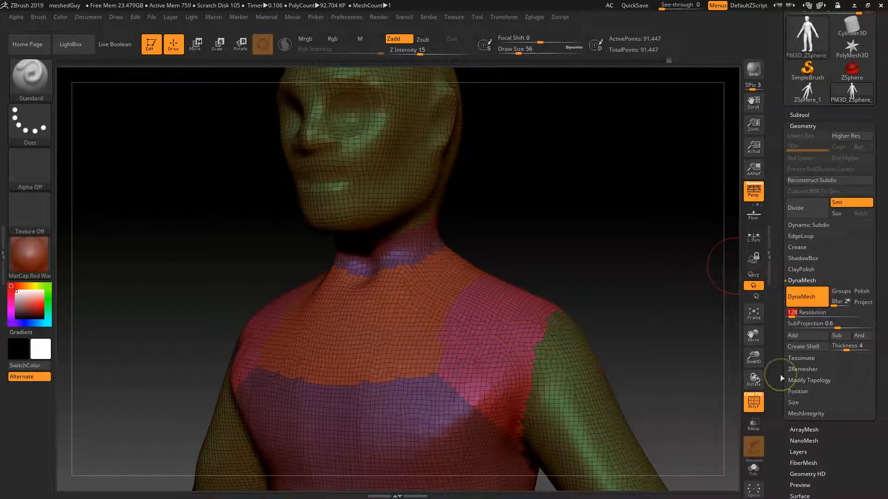
text(256)
key(Return)
click(810, 310)
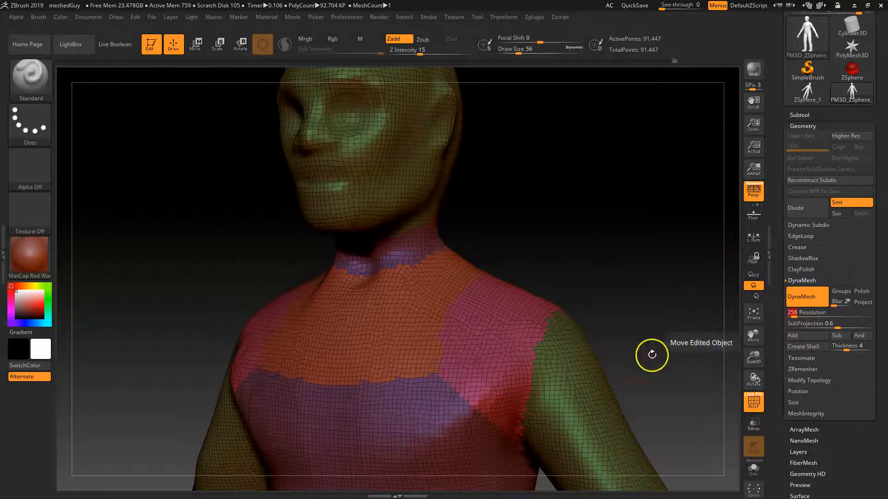
alt+drag(602, 230, 581, 242)
ctrl+drag(538, 149, 622, 259)
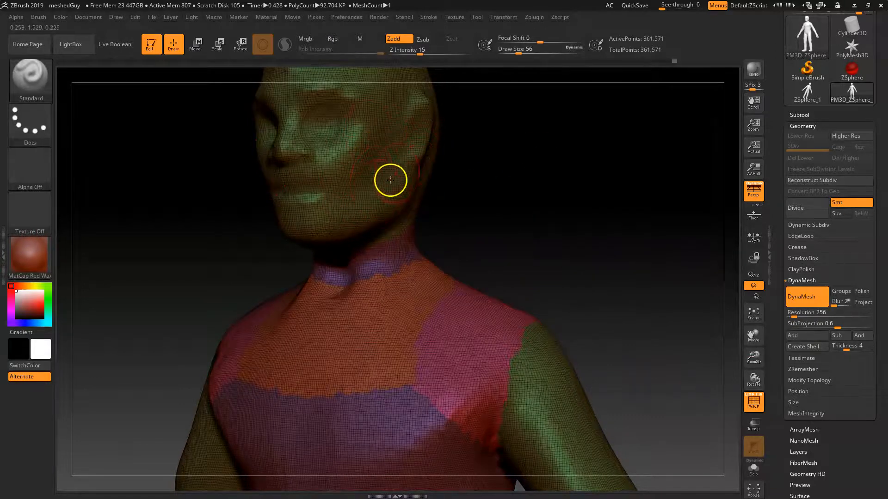
Step: Set the DynaMesh SubProjection to 0.35632 and hide the wireframe
drag(478, 192, 441, 213)
click(818, 324)
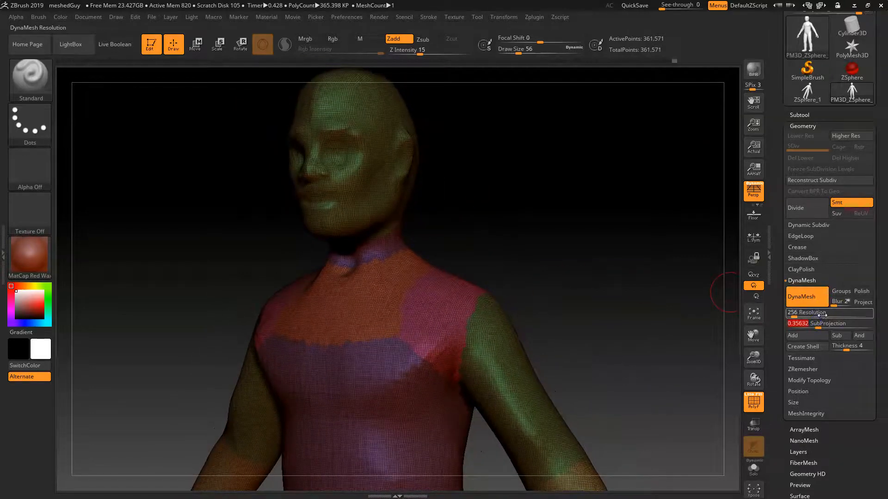
drag(671, 338, 644, 337)
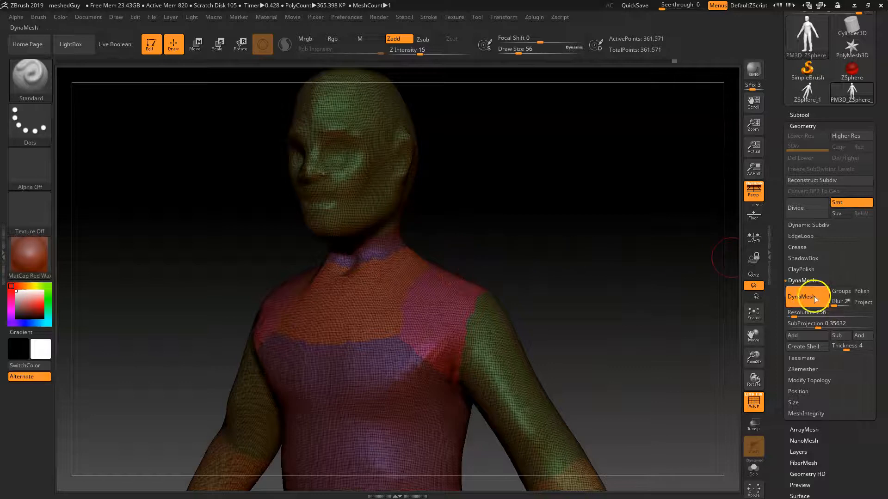
click(812, 318)
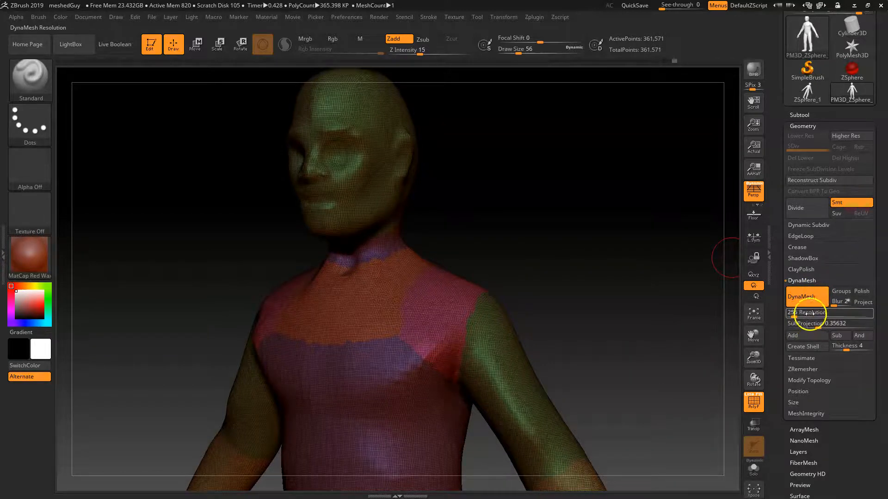
key(shift+f)
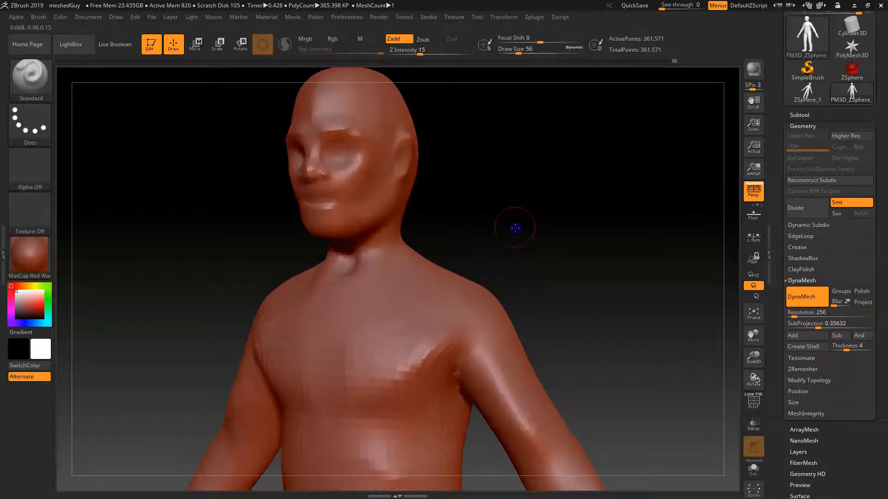
Step: Smooth the jagged crease along the chest near the armpit and the ridges across the upper belly
drag(516, 228, 531, 232)
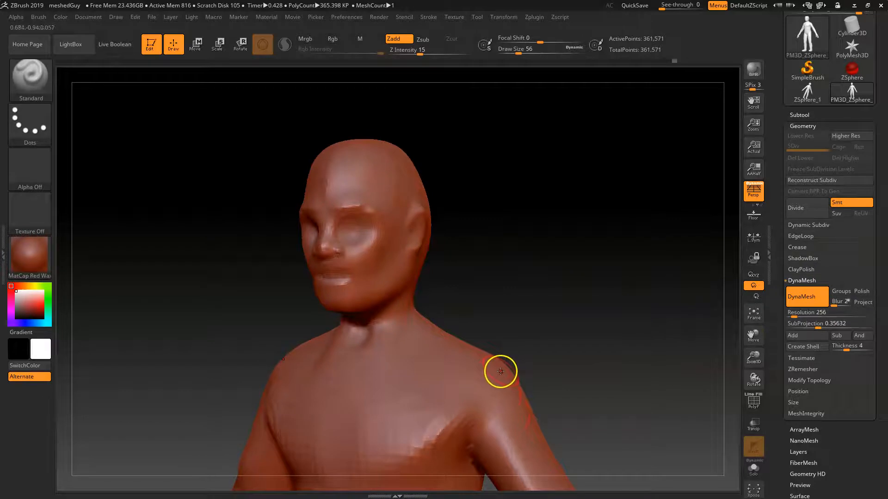
click(820, 314)
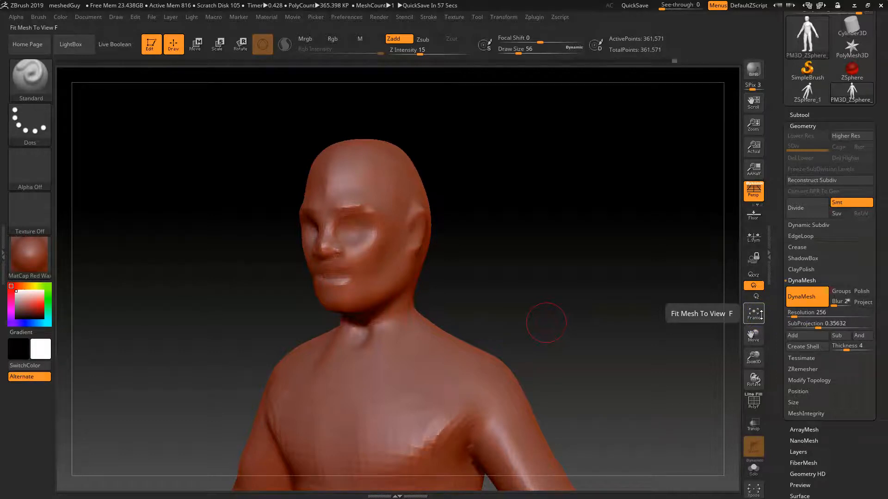
drag(534, 257, 528, 274)
alt+drag(490, 251, 512, 237)
alt+drag(522, 191, 535, 300)
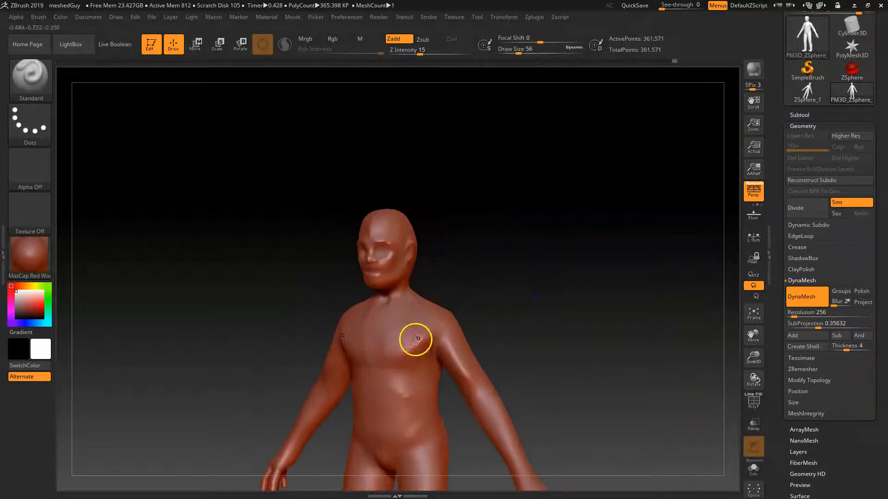
key(shift)
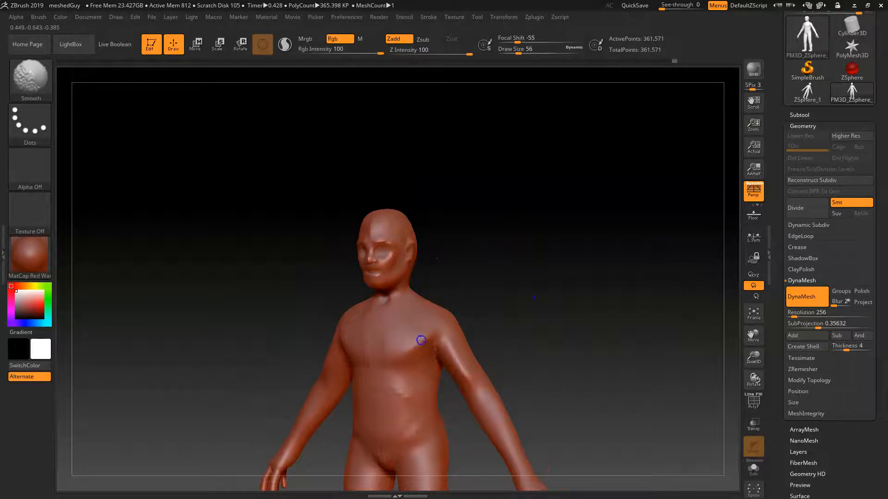
shift+drag(368, 373, 410, 383)
Step: Review the figure from the front and turn off DynaMesh for it
mouse_move(526, 301)
alt+mouse_down()
mouse_move(537, 242)
mouse_move(528, 217)
alt+mouse_up()
drag(540, 276, 569, 294)
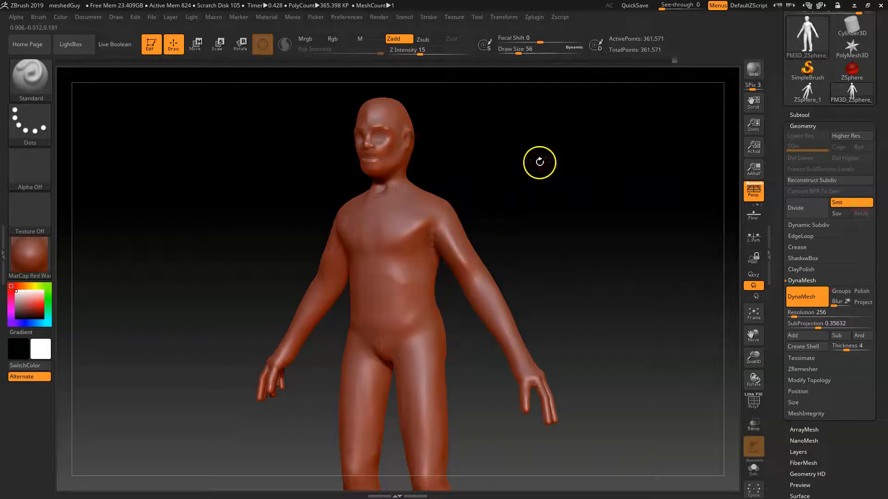
mouse_move(503, 205)
mouse_down()
mouse_move(525, 206)
mouse_move(515, 199)
mouse_up()
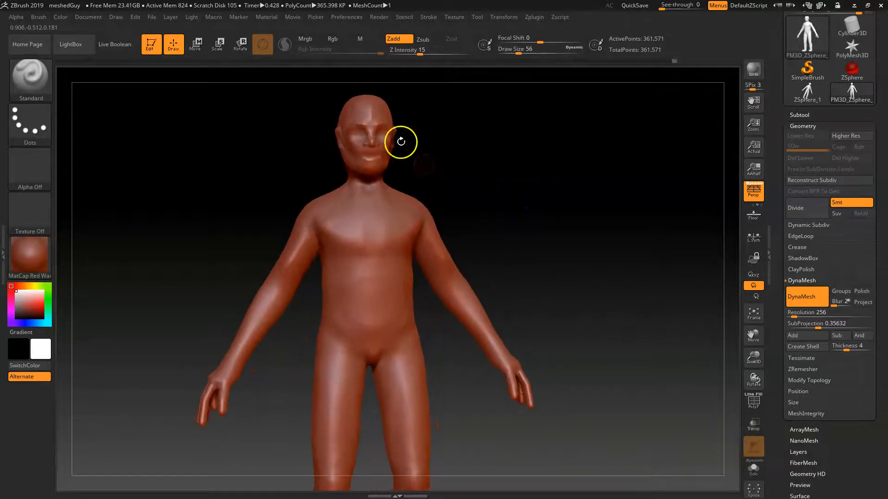
drag(453, 171, 545, 248)
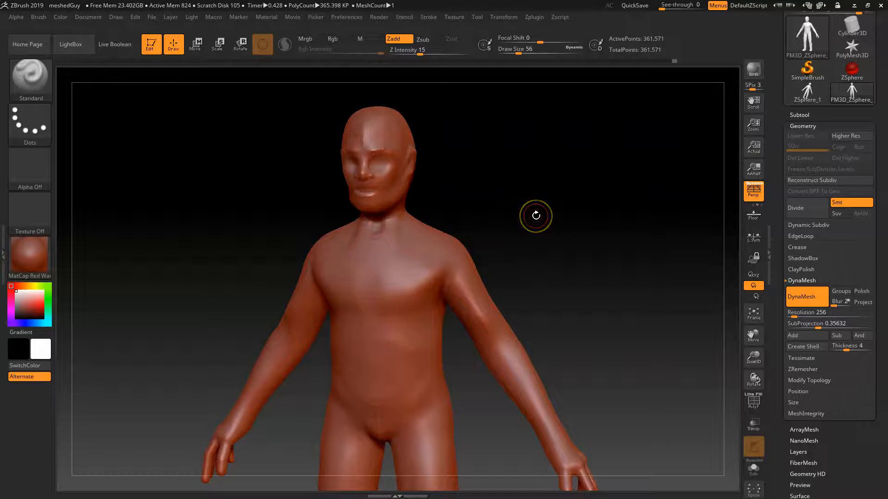
click(802, 296)
click(812, 316)
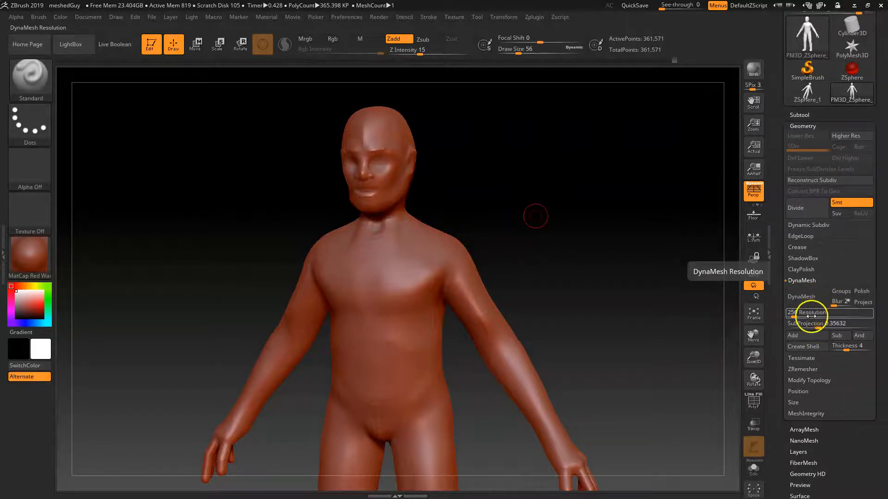
Step: Open the ZRemesher settings for the figure and select the ZRemesherGuides brush
click(802, 281)
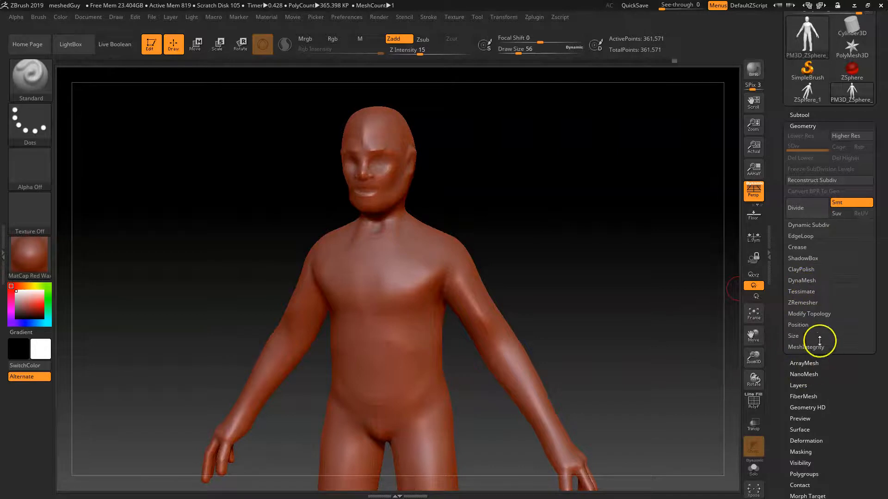
click(815, 304)
drag(601, 317, 606, 272)
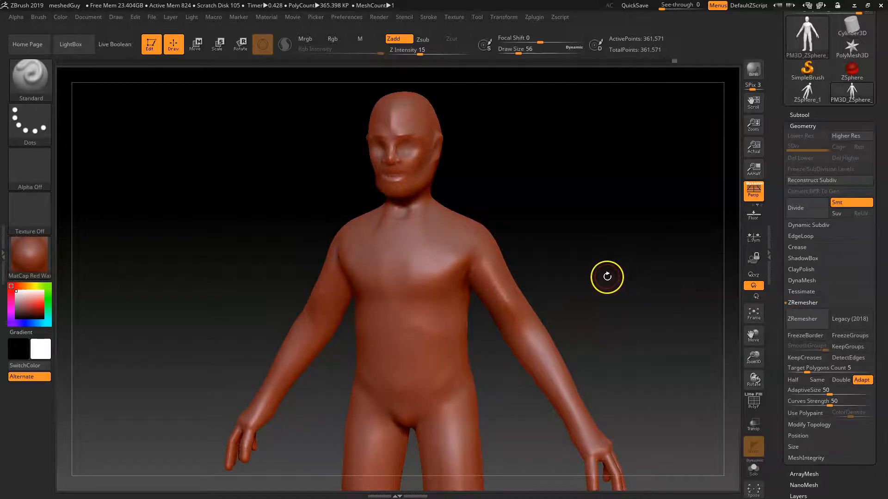
drag(520, 191, 370, 231)
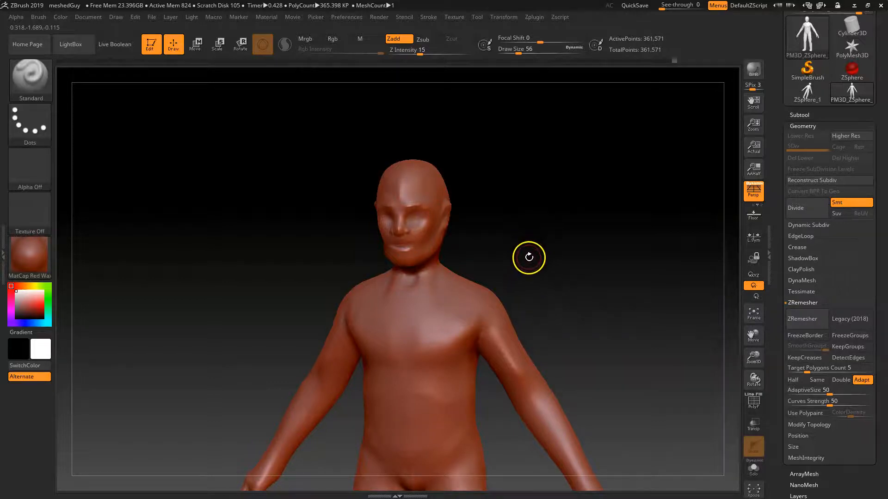
key(b)
key(z)
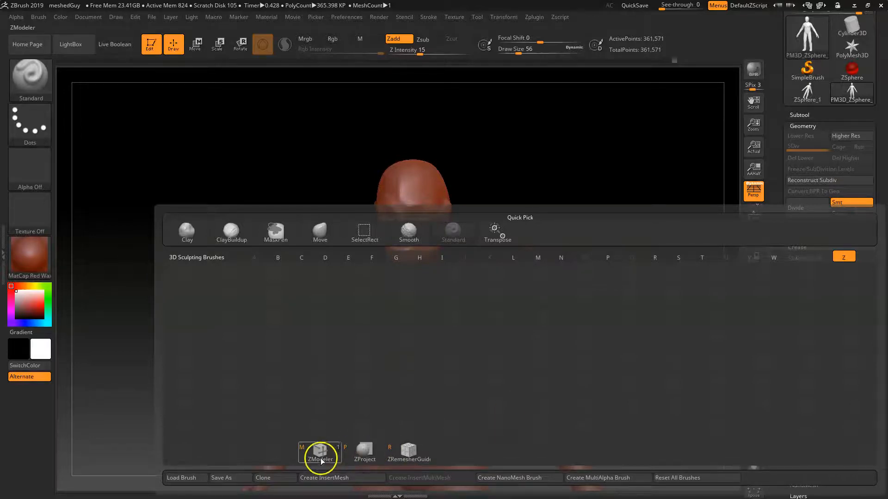
click(411, 453)
Step: Set the draw size to 9 and draw a closed guide loop around the eye socket
alt+drag(495, 232, 537, 238)
alt+drag(530, 158, 549, 313)
mouse_move(509, 280)
alt+mouse_down()
mouse_move(512, 287)
mouse_move(527, 236)
mouse_move(553, 319)
alt+mouse_up()
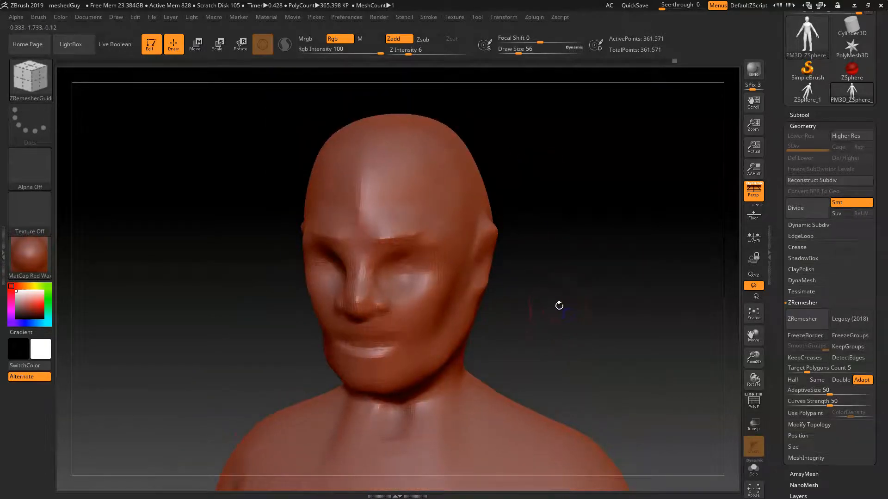
key(space)
drag(411, 275, 404, 277)
drag(376, 262, 377, 259)
key(ctrl+z)
key(ctrl+z)
drag(379, 259, 378, 259)
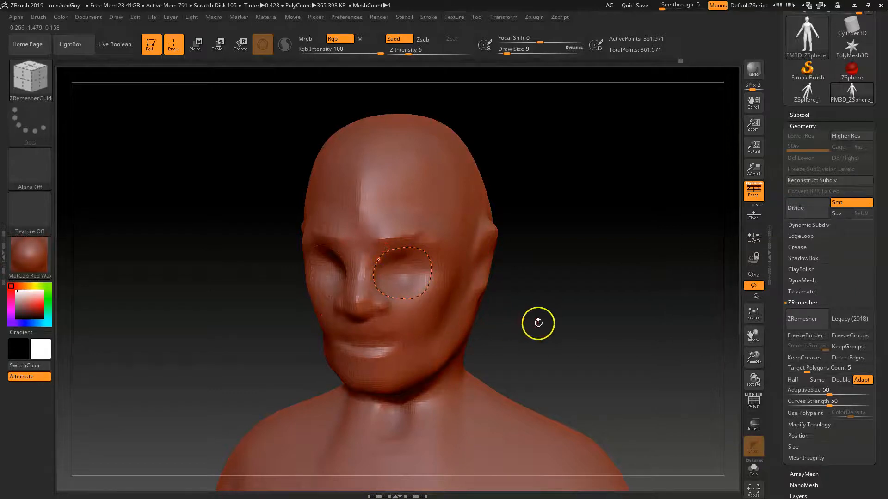
Step: Draw guide curves around the nose tip and nostril, and two half loops around the lips and mouth
drag(537, 321, 491, 300)
drag(555, 313, 584, 321)
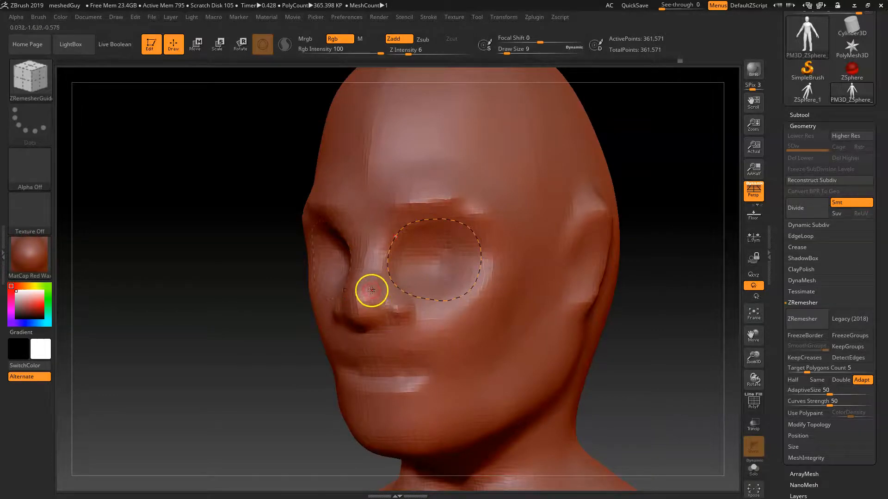
mouse_move(360, 323)
mouse_down()
mouse_move(397, 300)
mouse_move(386, 294)
mouse_up()
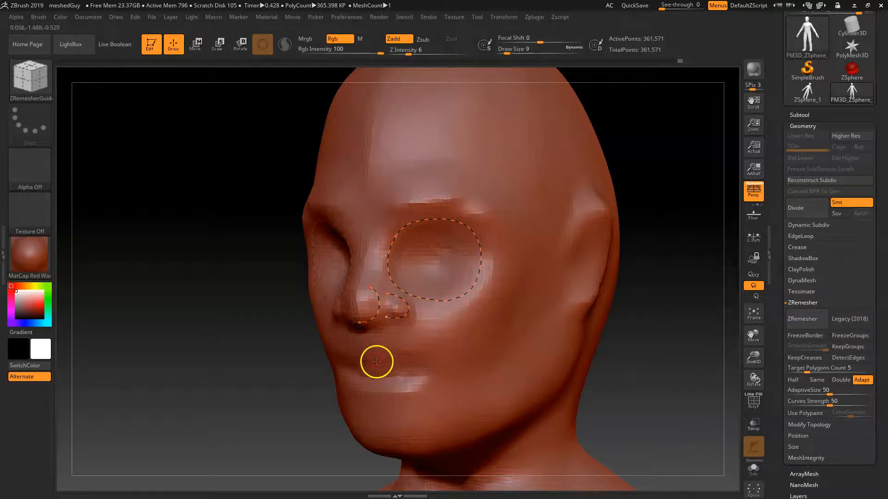
drag(698, 373, 673, 354)
drag(354, 364, 370, 361)
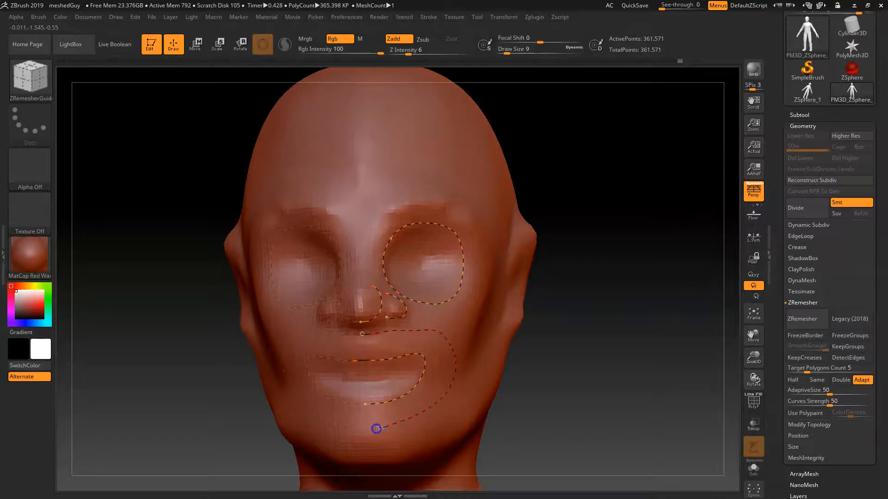
Step: Draw guide curves on the side of the face along the jawline, around the ear and over the eyebrow
drag(611, 371, 507, 302)
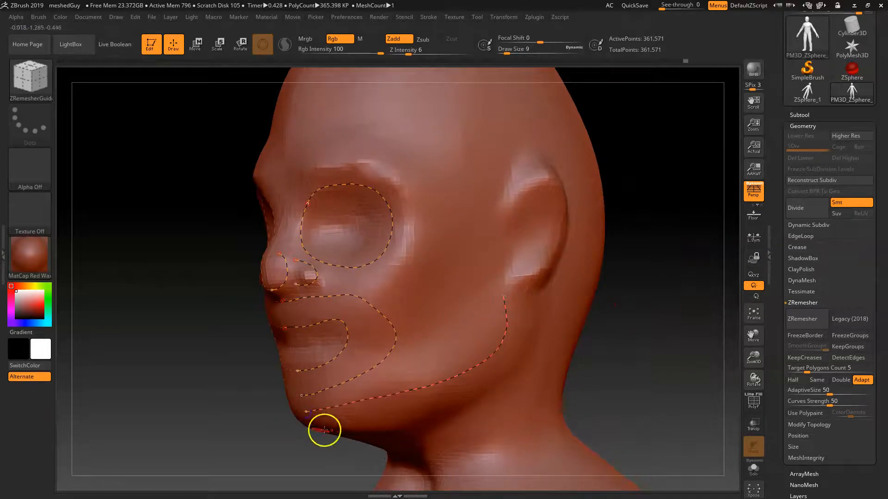
drag(644, 323, 402, 264)
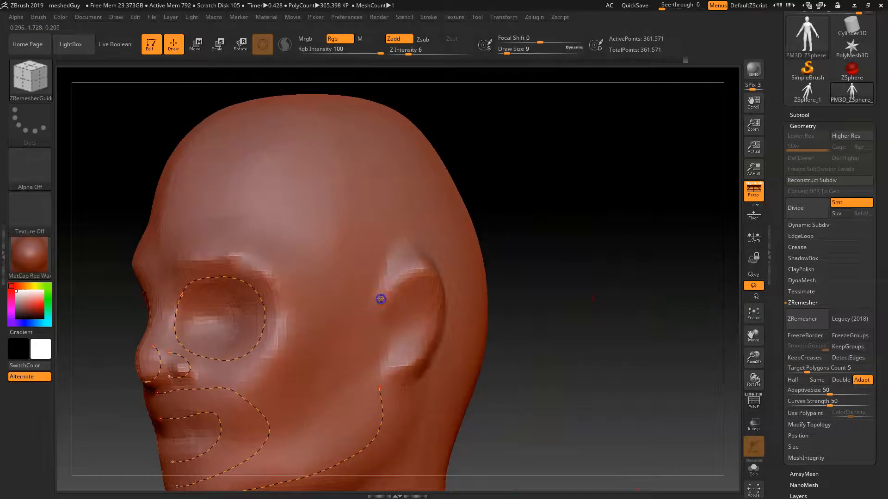
drag(408, 371, 397, 369)
drag(575, 298, 430, 268)
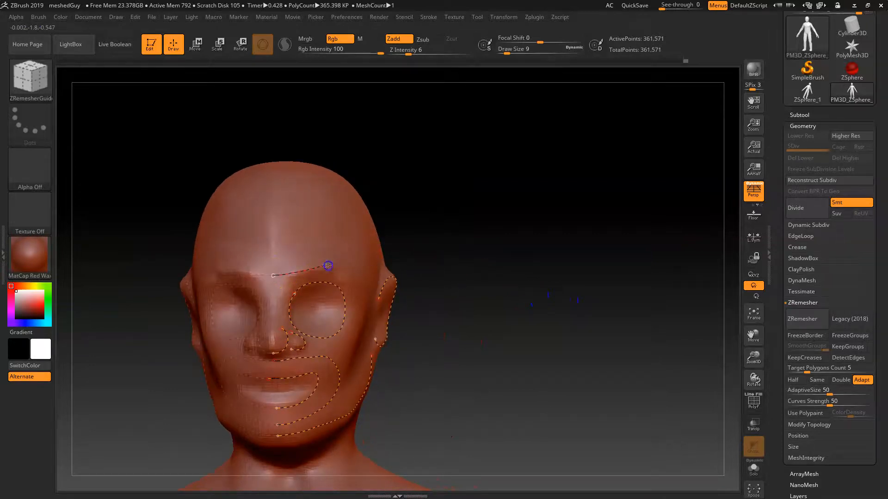
drag(354, 276, 356, 277)
Step: Examine the torso, arms, legs and the guide curves on the head before remeshing
alt+drag(514, 336, 473, 143)
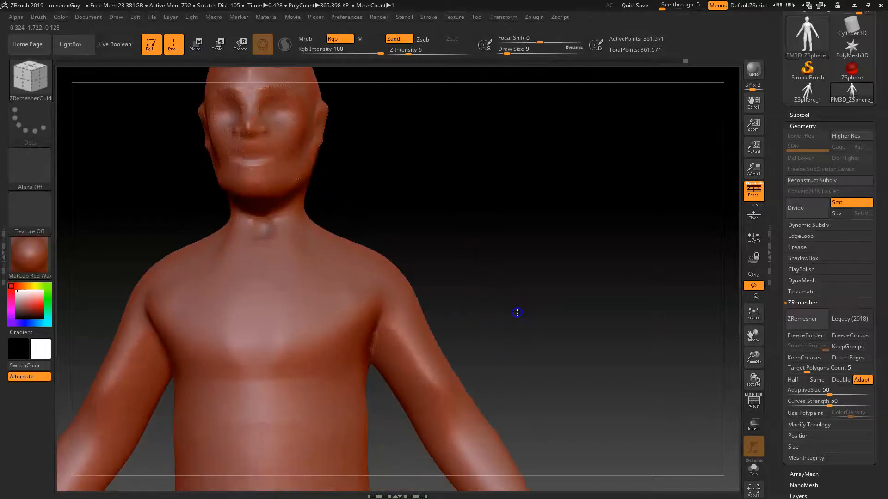
alt+drag(517, 312, 526, 274)
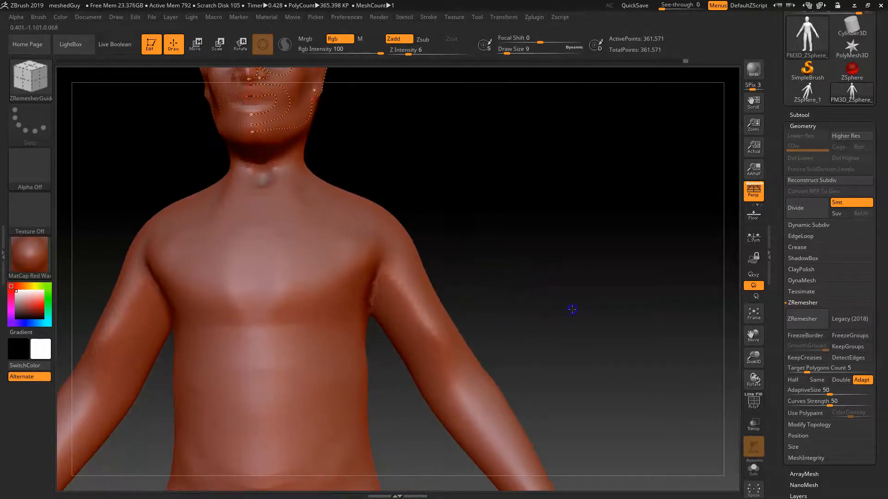
drag(573, 310, 405, 330)
alt+drag(561, 248, 570, 311)
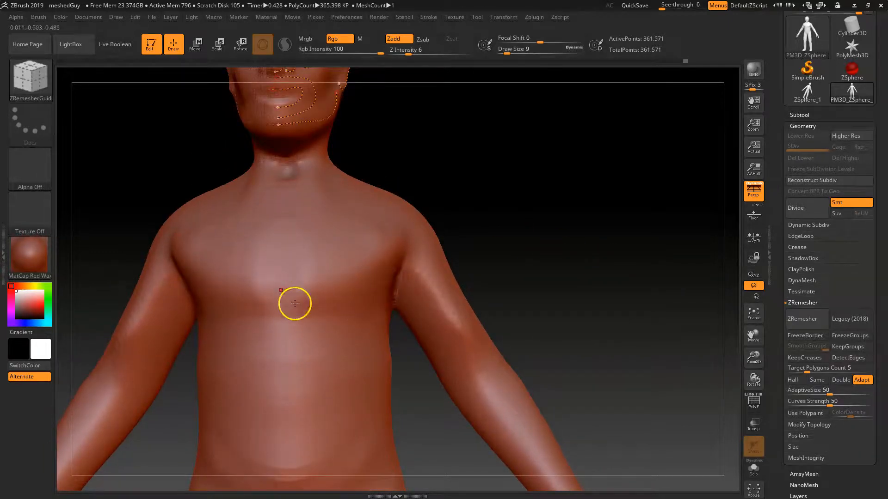
alt+drag(590, 353, 580, 141)
alt+drag(500, 379, 497, 187)
alt+drag(460, 384, 457, 321)
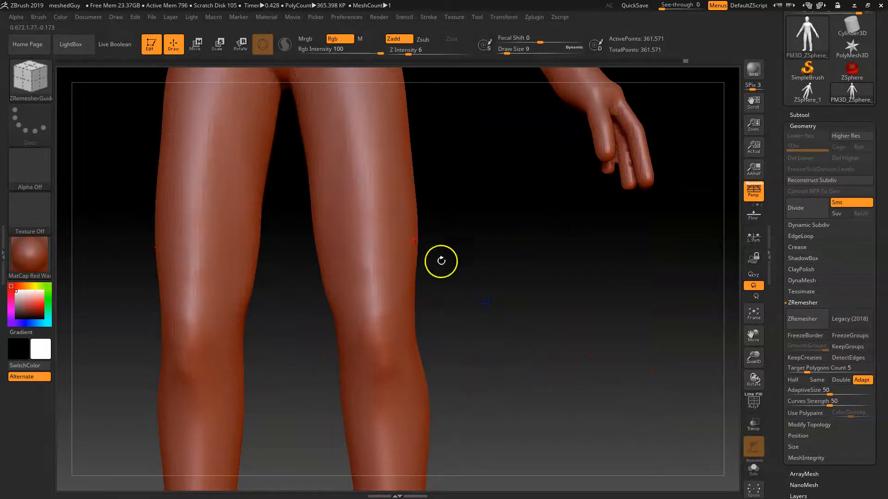
alt+drag(520, 229, 439, 258)
alt+drag(413, 181, 445, 418)
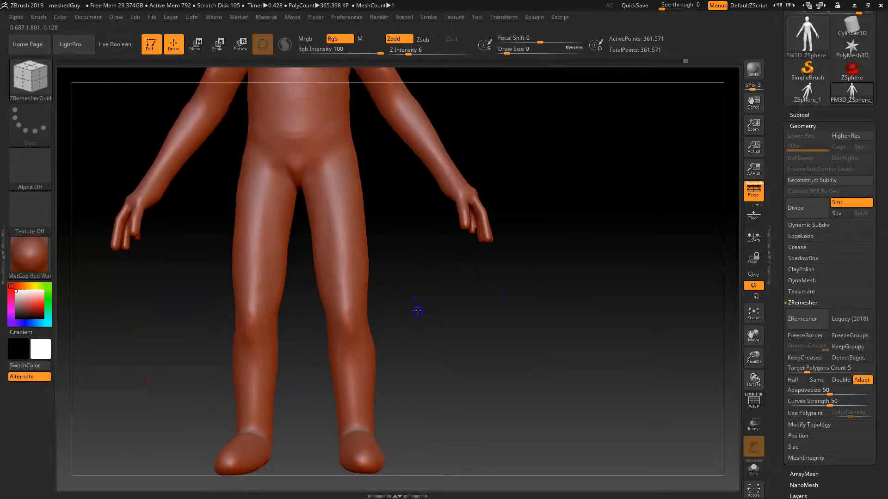
alt+drag(416, 309, 467, 294)
drag(481, 235, 406, 294)
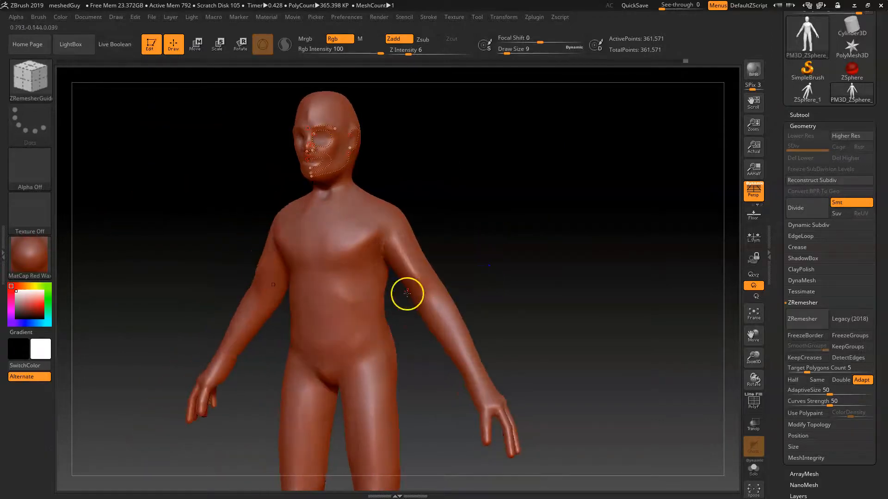
mouse_move(458, 238)
alt+mouse_down()
mouse_move(439, 246)
mouse_move(516, 264)
mouse_move(468, 258)
mouse_move(485, 294)
mouse_move(468, 293)
alt+mouse_up()
drag(408, 234, 394, 278)
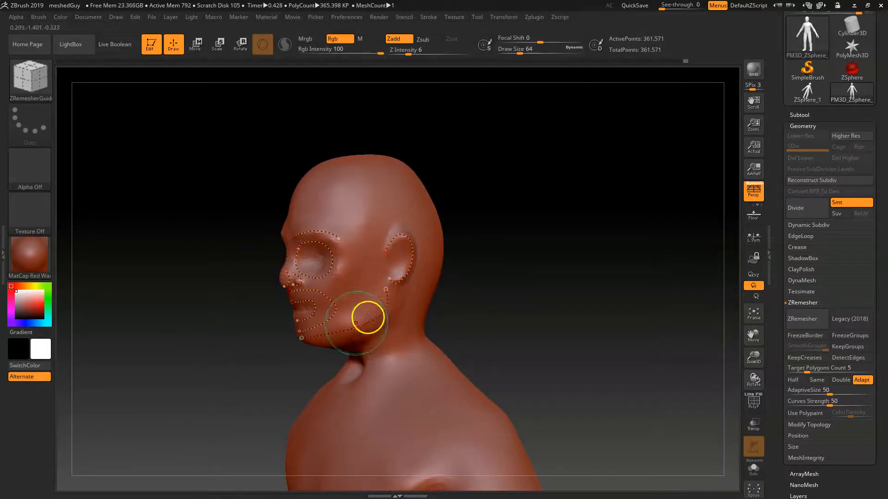
drag(538, 282, 535, 294)
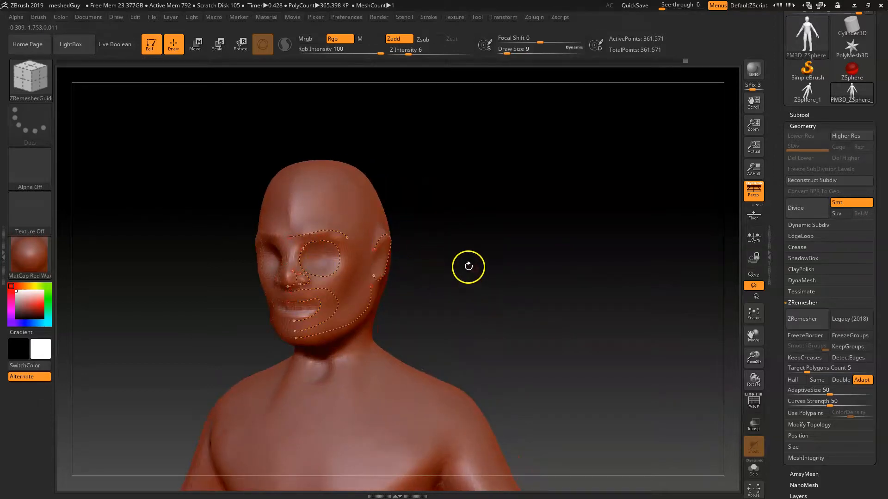
mouse_move(462, 284)
mouse_down()
mouse_move(473, 287)
mouse_move(462, 267)
mouse_up()
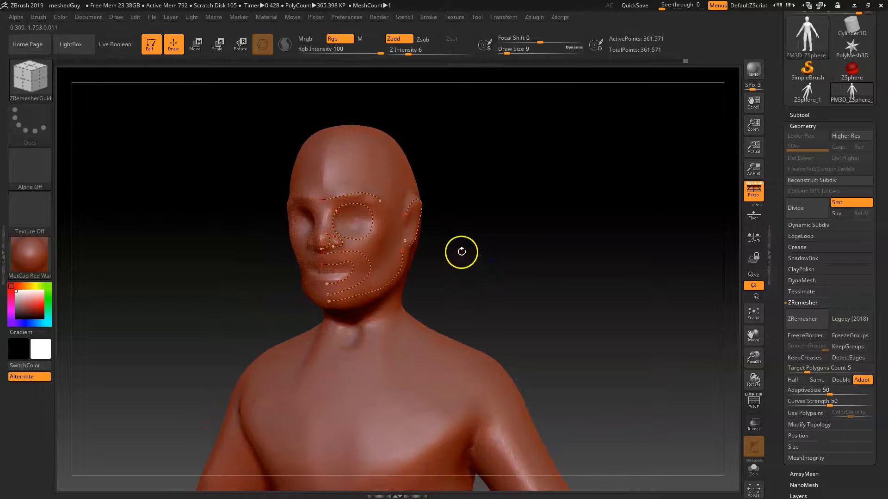
Step: Save the project over the existing meshedGuy.ZPR file
key(ctrl)
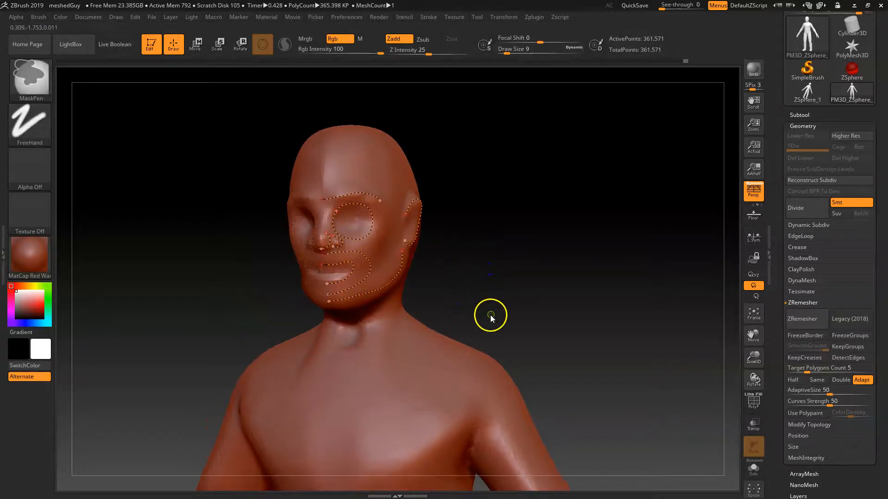
key(ctrl+s)
click(374, 235)
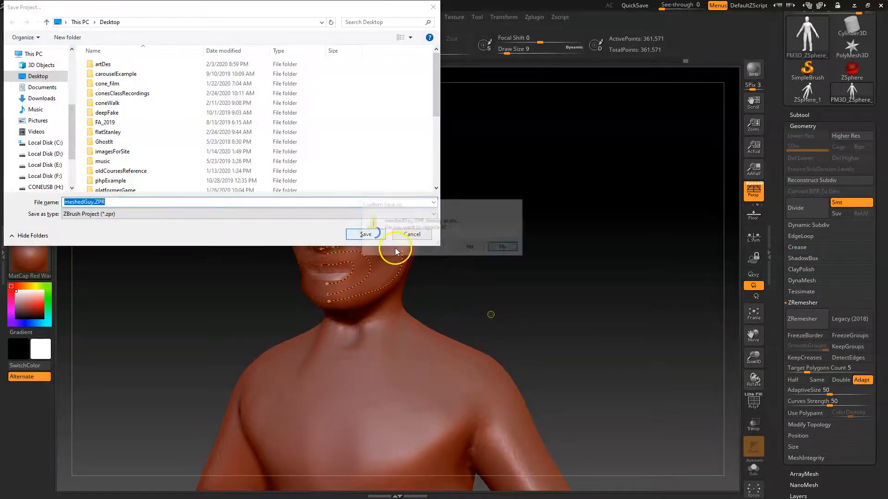
click(467, 247)
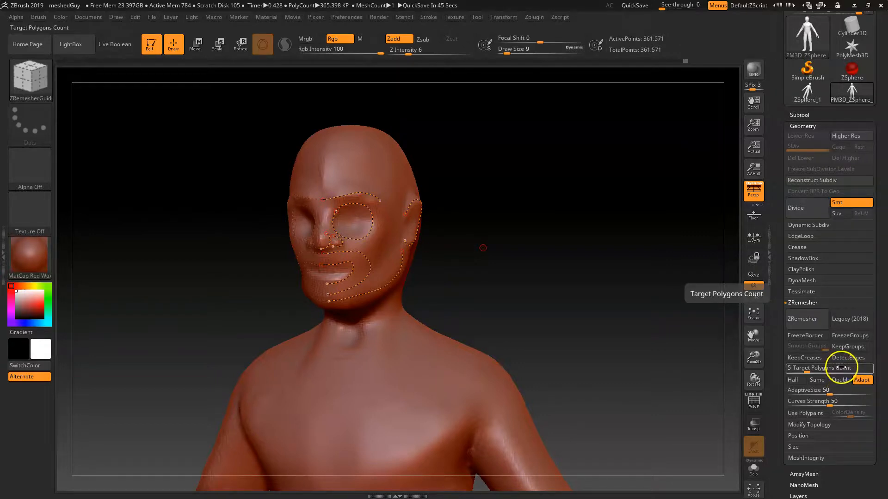
Step: Set the ZRemesher target polygons count to 10 and remesh the figure
click(839, 368)
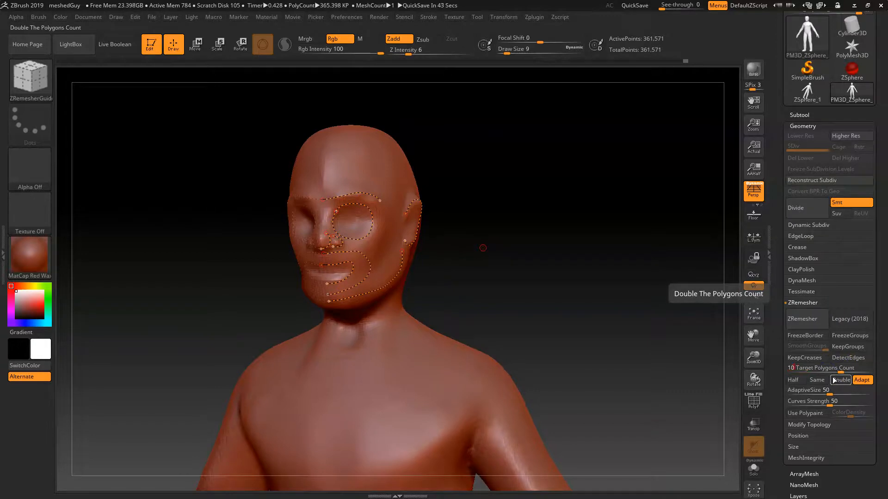
alt+drag(622, 384, 582, 323)
click(804, 320)
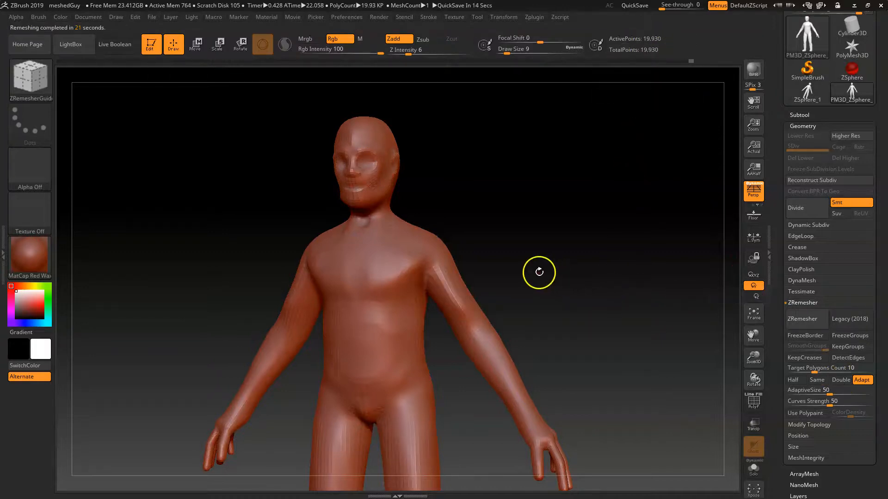
Step: Display the wireframe and examine the remeshed topology on the face, torso, arms and legs
alt+drag(564, 273, 565, 258)
key(shift)
key(shift+f)
mouse_move(525, 214)
alt+mouse_down()
mouse_move(496, 200)
mouse_move(597, 252)
mouse_move(525, 293)
alt+mouse_up()
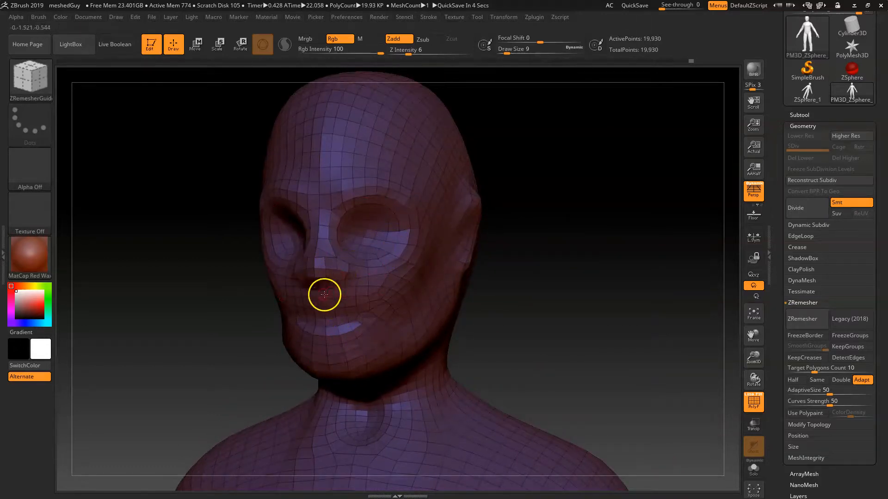
drag(545, 311, 527, 305)
alt+drag(622, 328, 349, 309)
drag(435, 281, 548, 233)
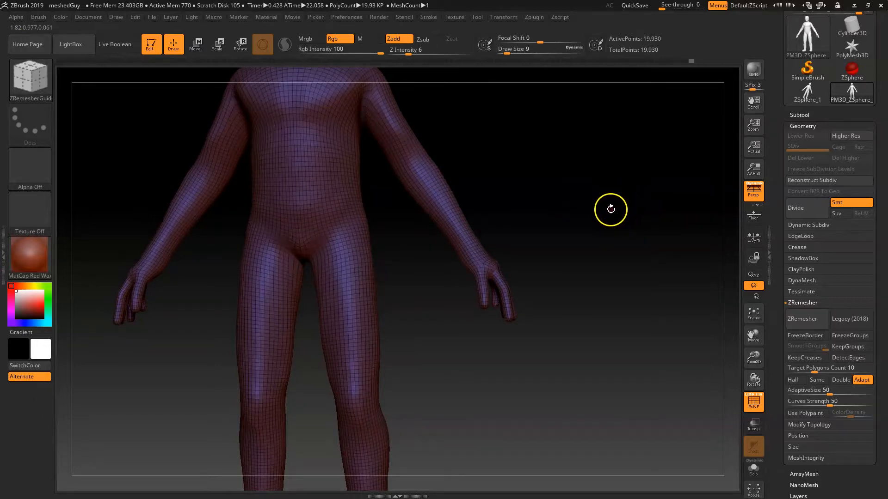
mouse_move(549, 245)
mouse_down()
mouse_move(553, 263)
mouse_move(550, 205)
mouse_move(563, 250)
mouse_up()
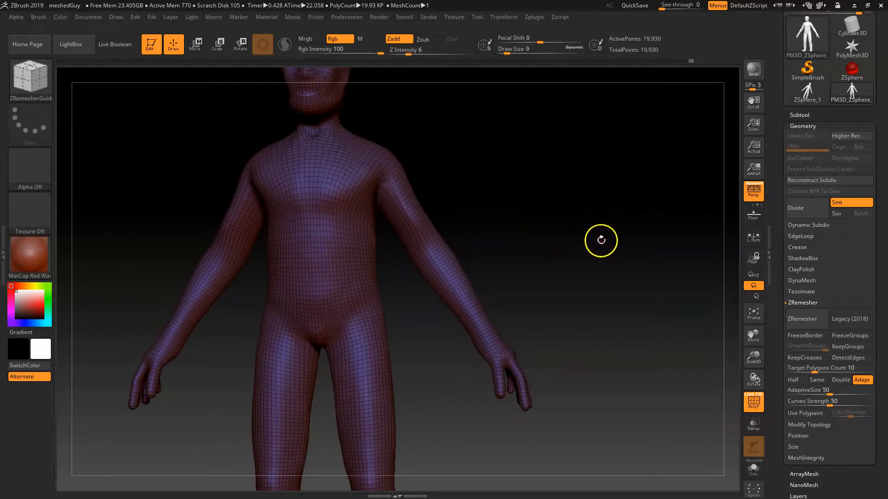
mouse_move(569, 341)
mouse_down()
mouse_move(539, 351)
mouse_move(569, 342)
mouse_move(558, 298)
mouse_up()
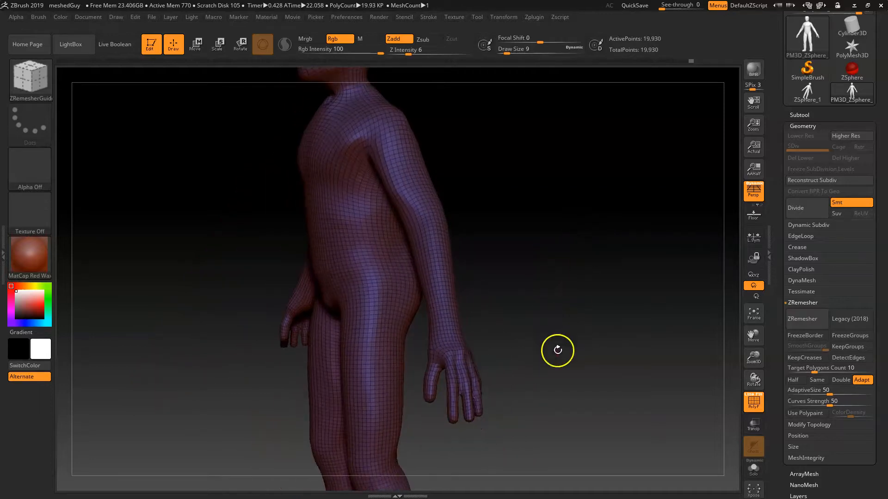
drag(559, 351, 495, 351)
Step: Step back in the undo history to compare the hand's earlier mesh densities, and return to the remeshed version
key(ctrl+z)
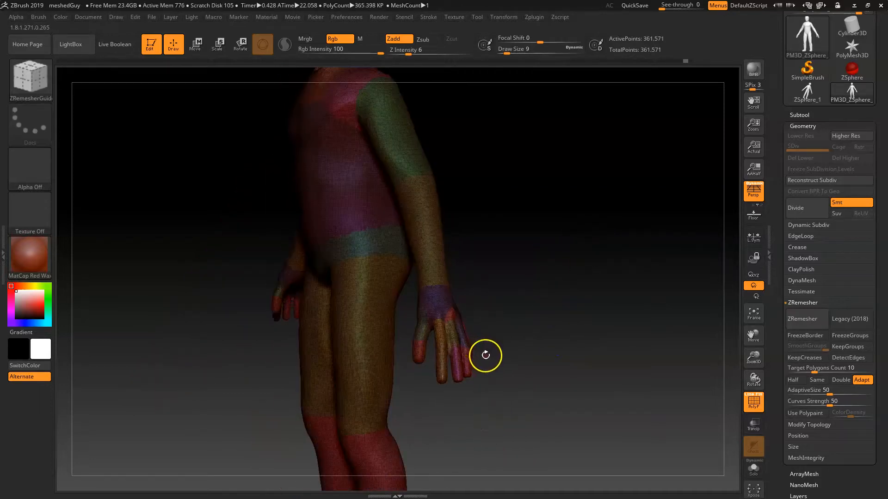
mouse_move(521, 351)
mouse_down()
mouse_move(526, 341)
mouse_move(531, 352)
mouse_up()
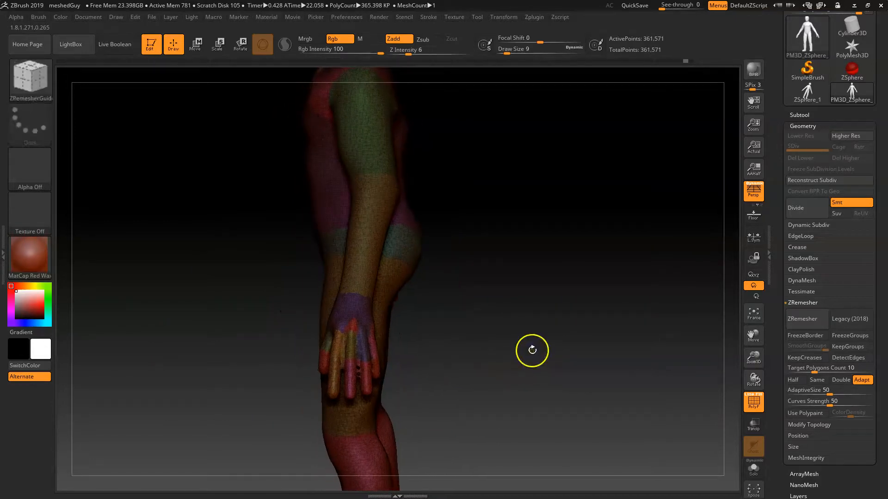
drag(532, 320, 527, 315)
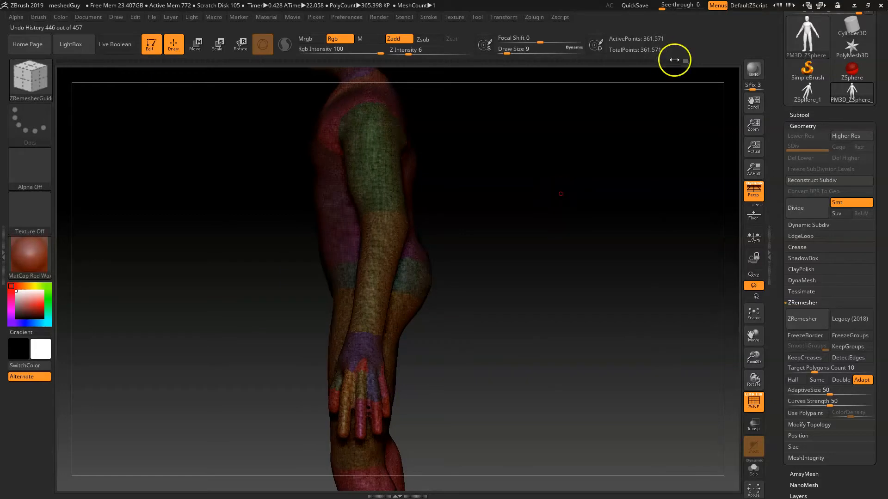
key(shift+d)
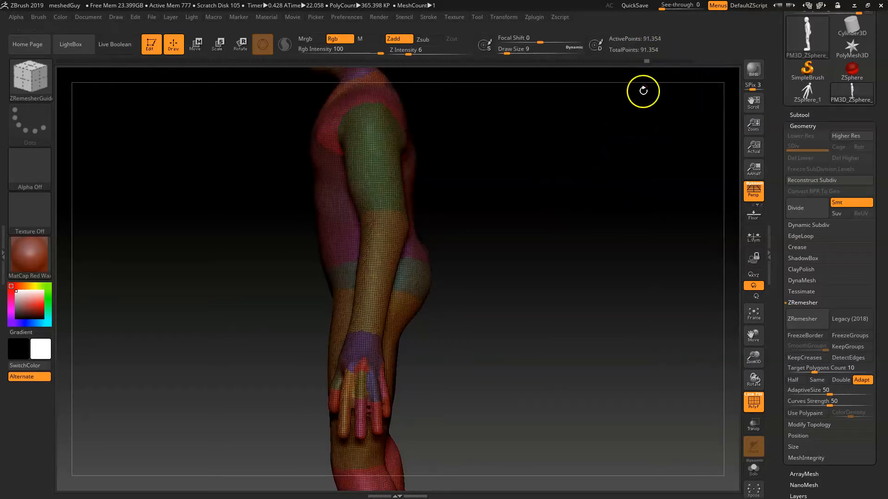
drag(521, 252, 471, 327)
alt+drag(483, 371, 457, 237)
ctrl+right_drag(451, 297, 490, 331)
alt+right_drag(546, 284, 450, 259)
ctrl+right_drag(464, 384, 460, 349)
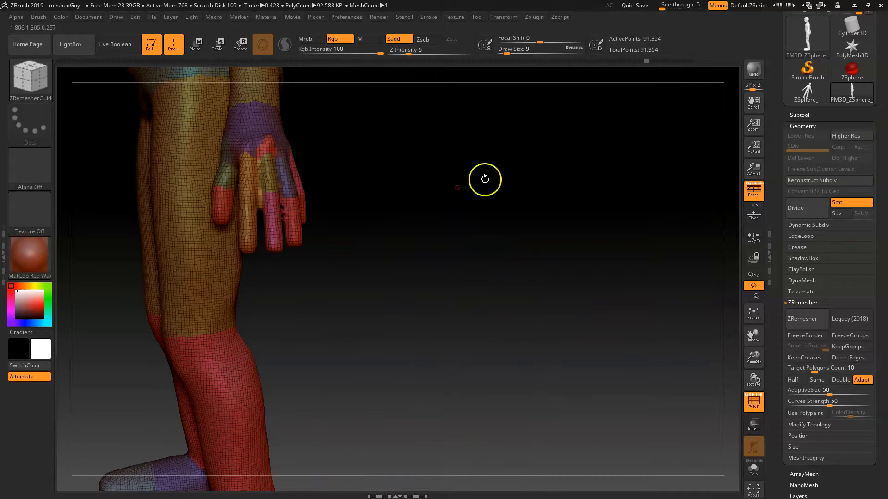
click(689, 61)
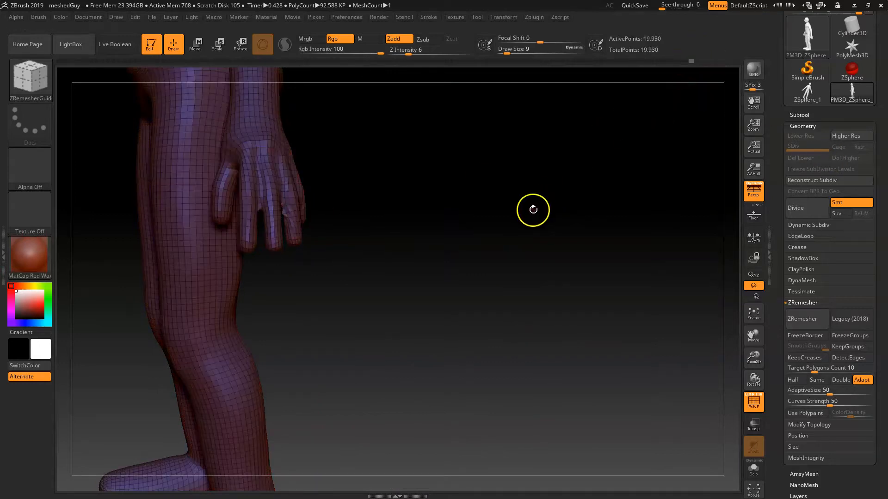
Step: Inspect the remeshed hand and arm, and hide the wireframe
alt+right_drag(409, 238, 434, 314)
ctrl+right_drag(423, 272, 490, 400)
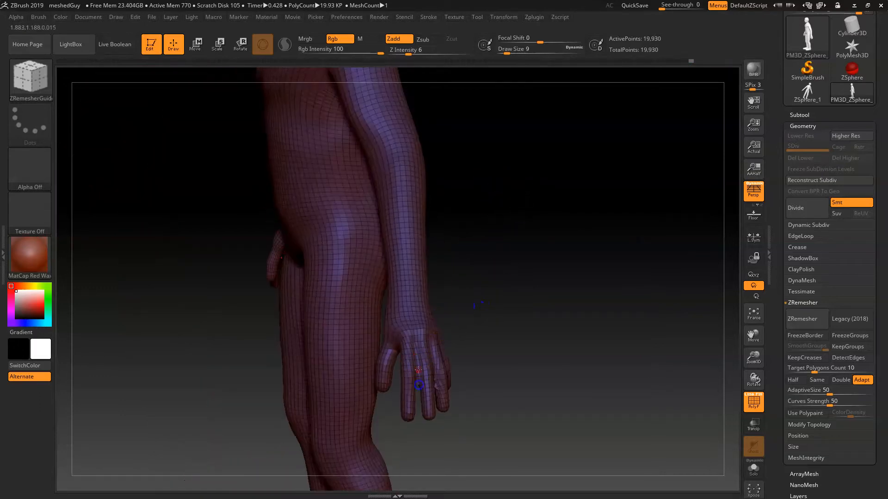
alt+right_drag(478, 240, 451, 353)
alt+right_drag(454, 252, 646, 222)
alt+right_drag(577, 201, 536, 288)
key(shift+f)
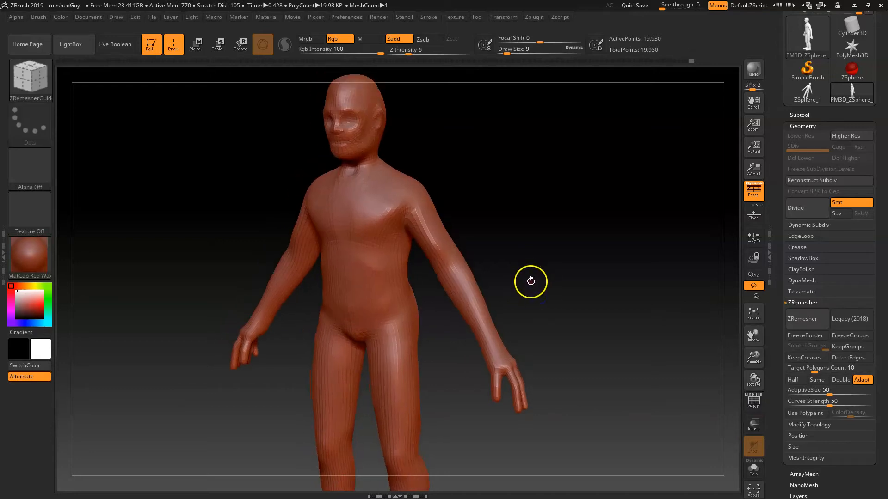
Step: Save the remeshed figure as a new project file named zRemeshdGuy.ZPR
key(ctrl)
key(ctrl+s)
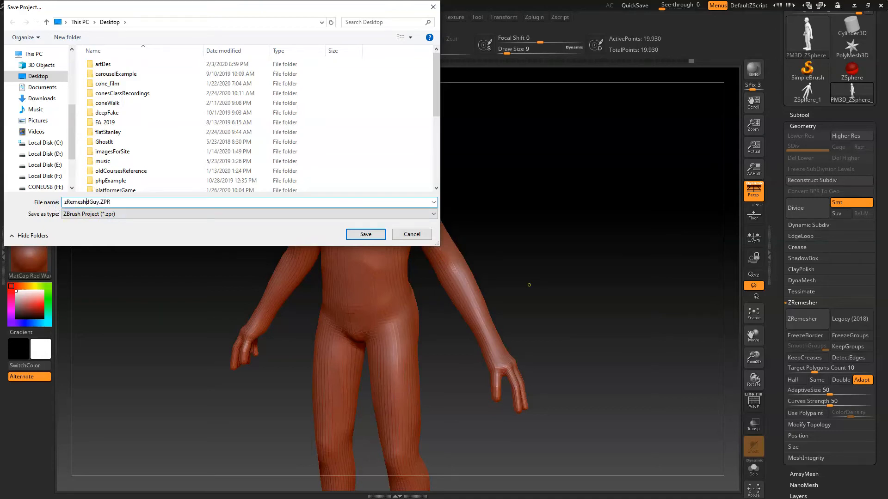
key(Return)
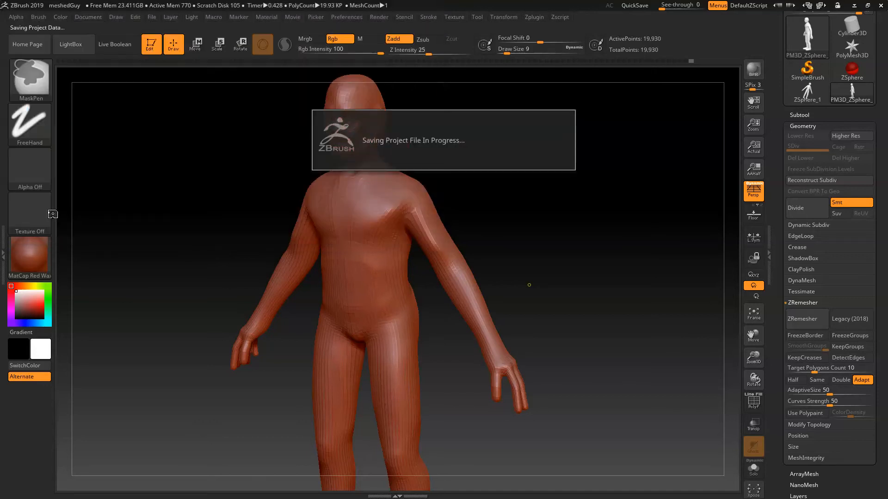